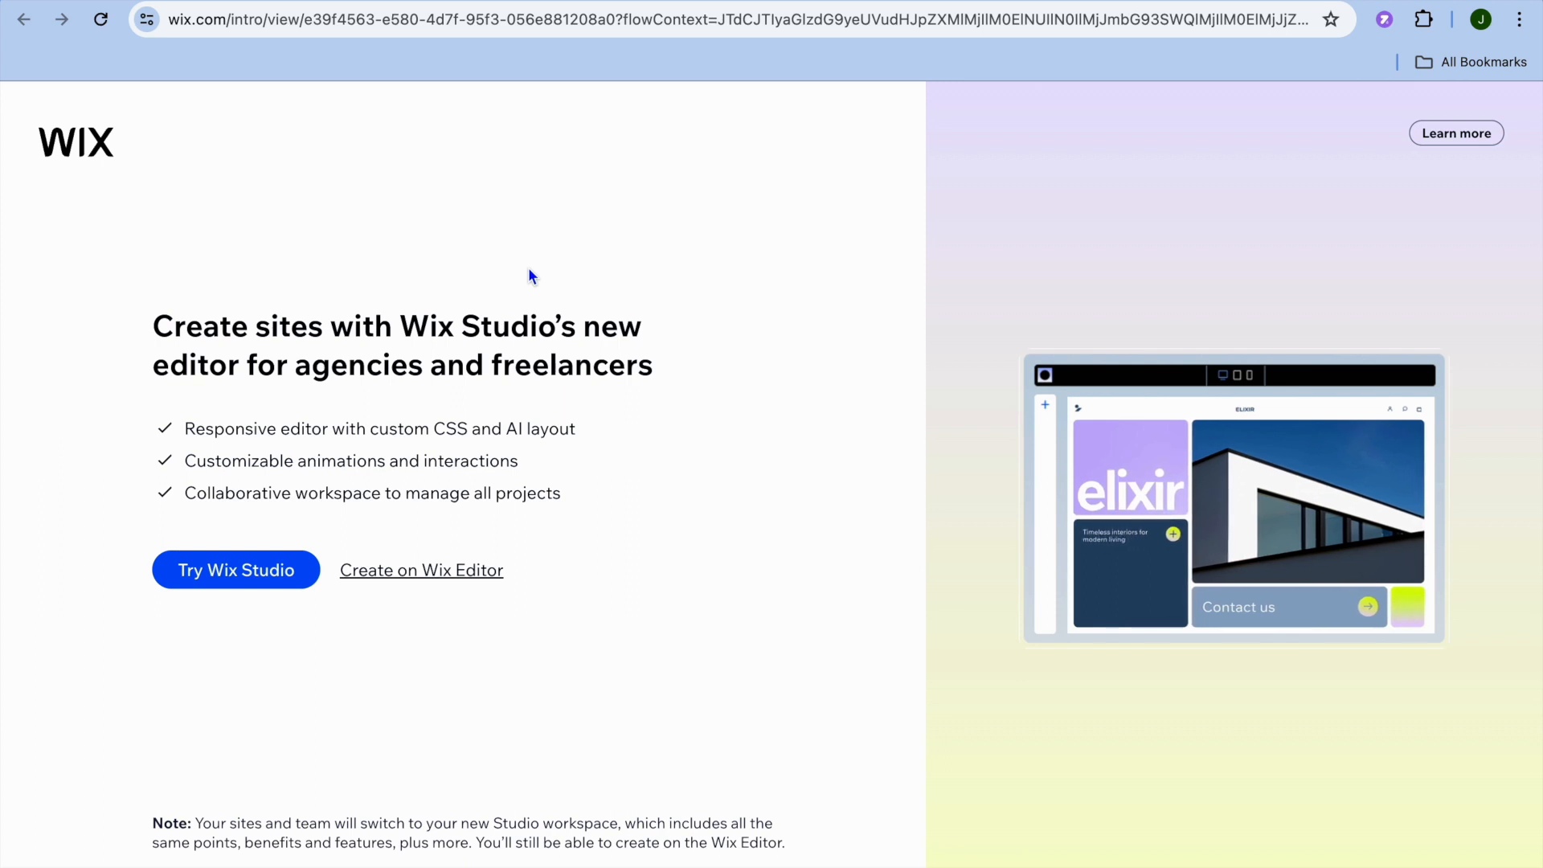
# Step: Create a site in the Wix Editor without the AI chat, setting its type to Software Engineer Portfolio
pyautogui.click(446, 577)
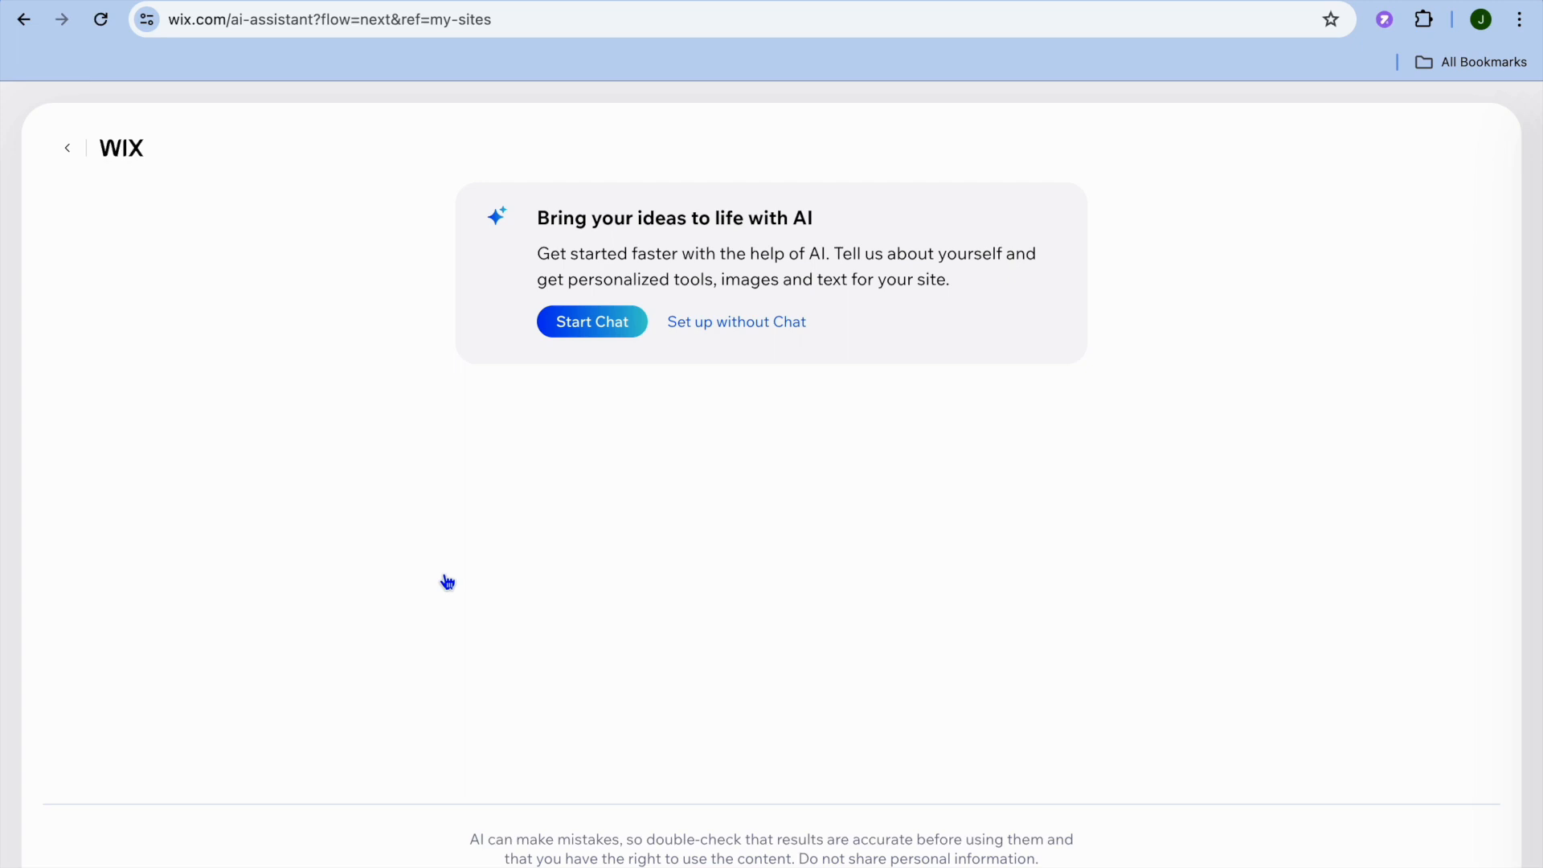
pyautogui.click(735, 322)
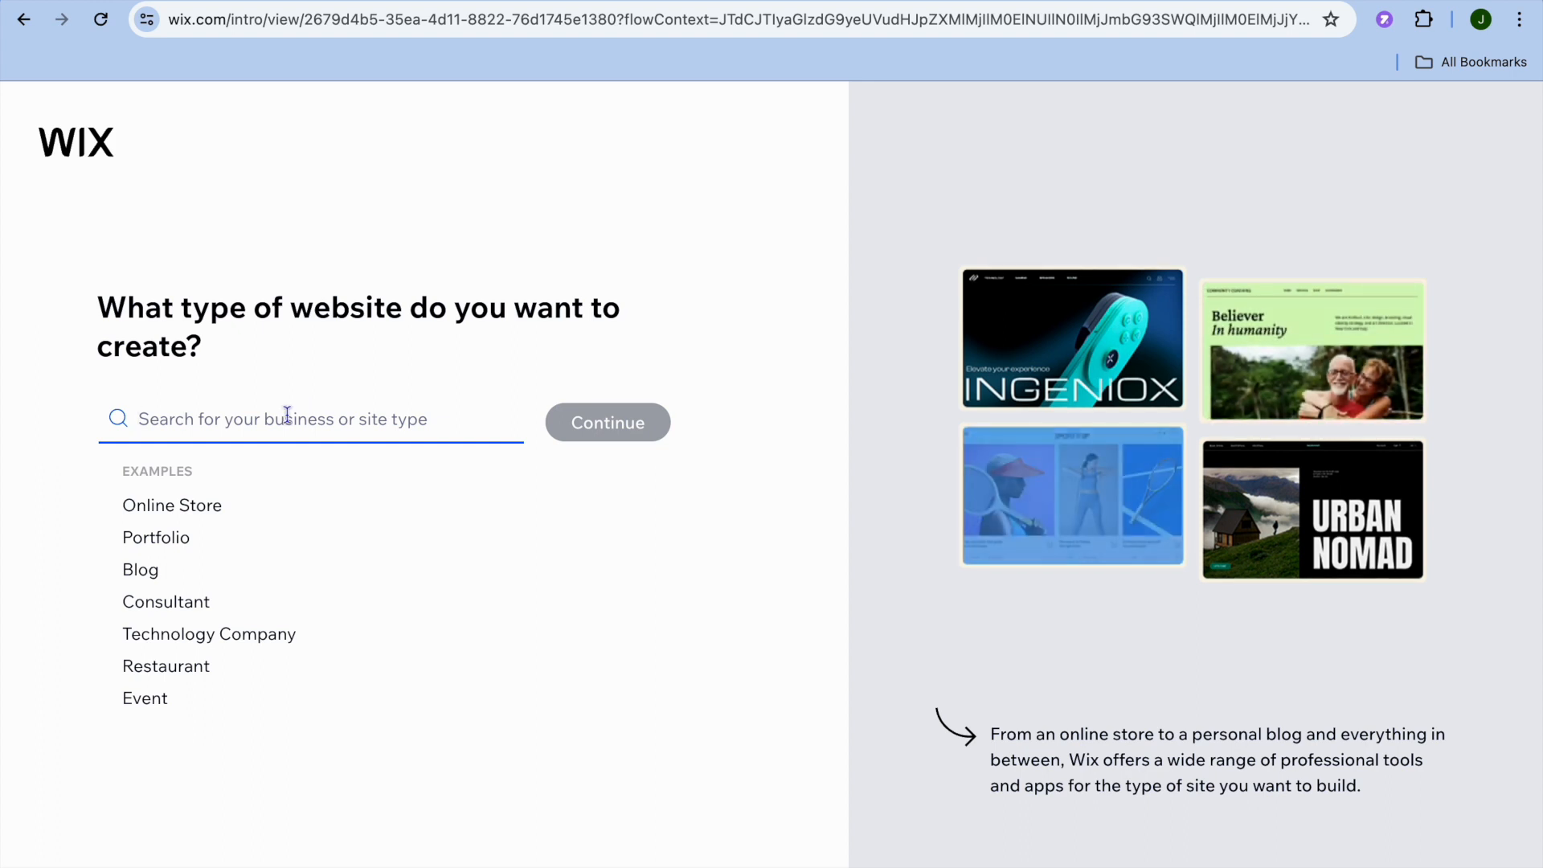
pyautogui.write('soft')
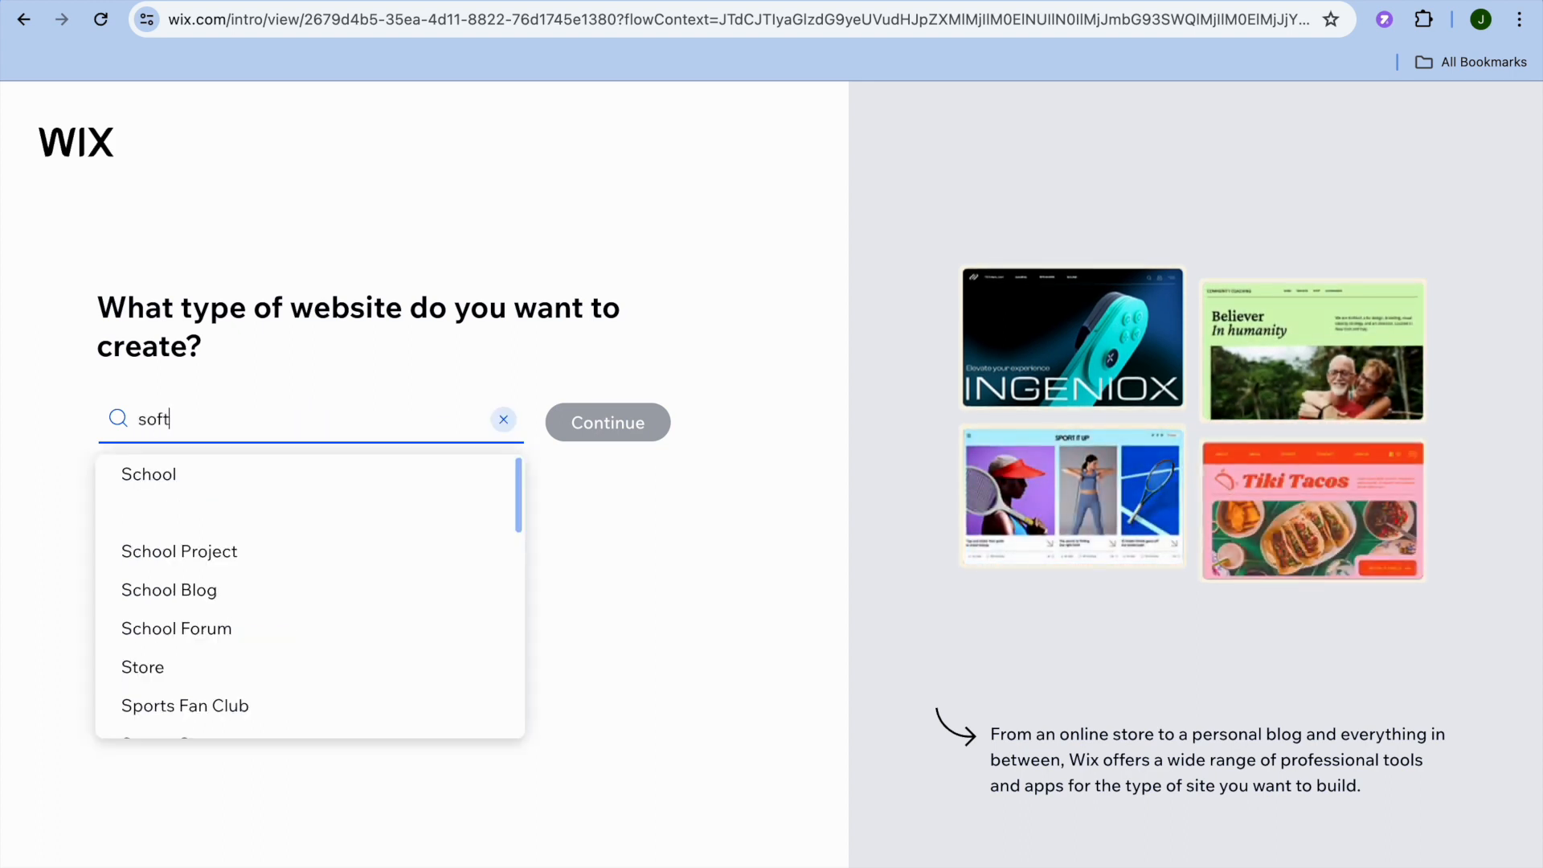
pyautogui.write('ware eng')
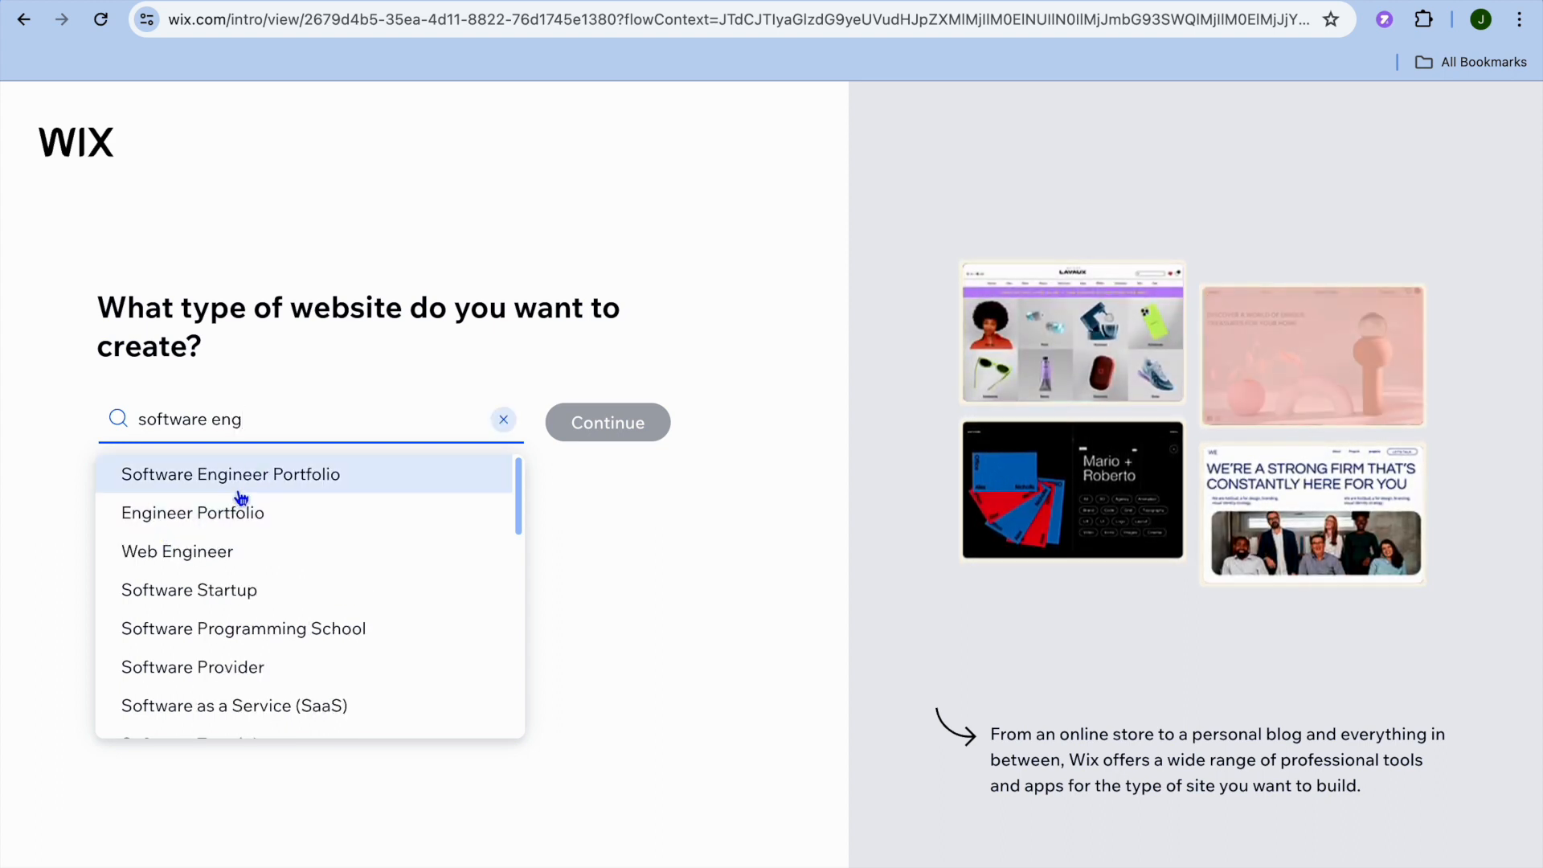
pyautogui.hotkey('ctrl', 'a')
pyautogui.write('Software Engineer Portfolio')
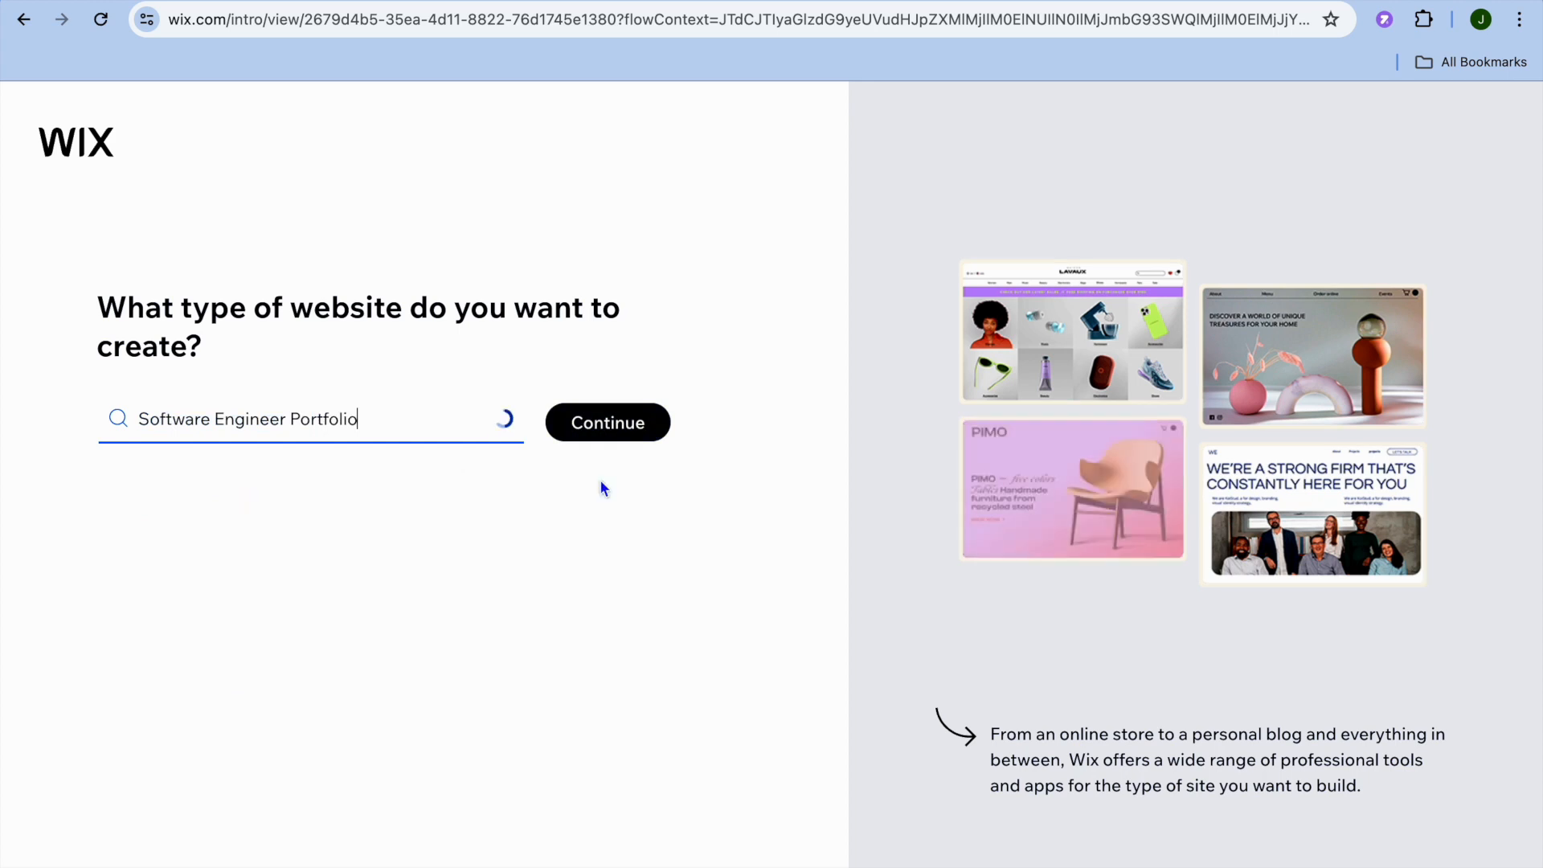
pyautogui.click(616, 423)
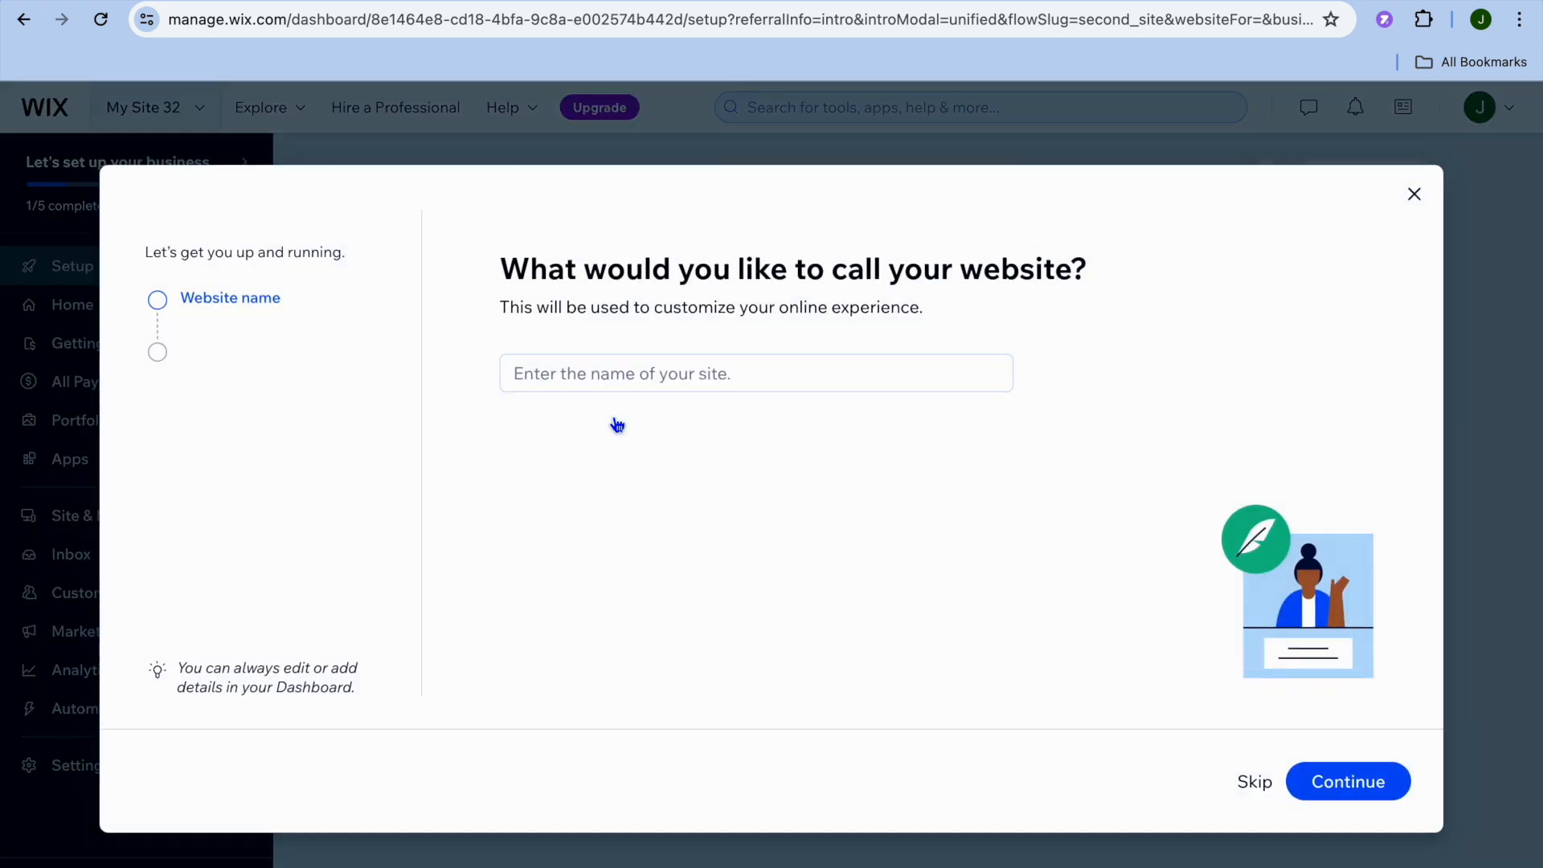
# Step: Name the website Test Web and continue to the app selection
pyautogui.click(623, 368)
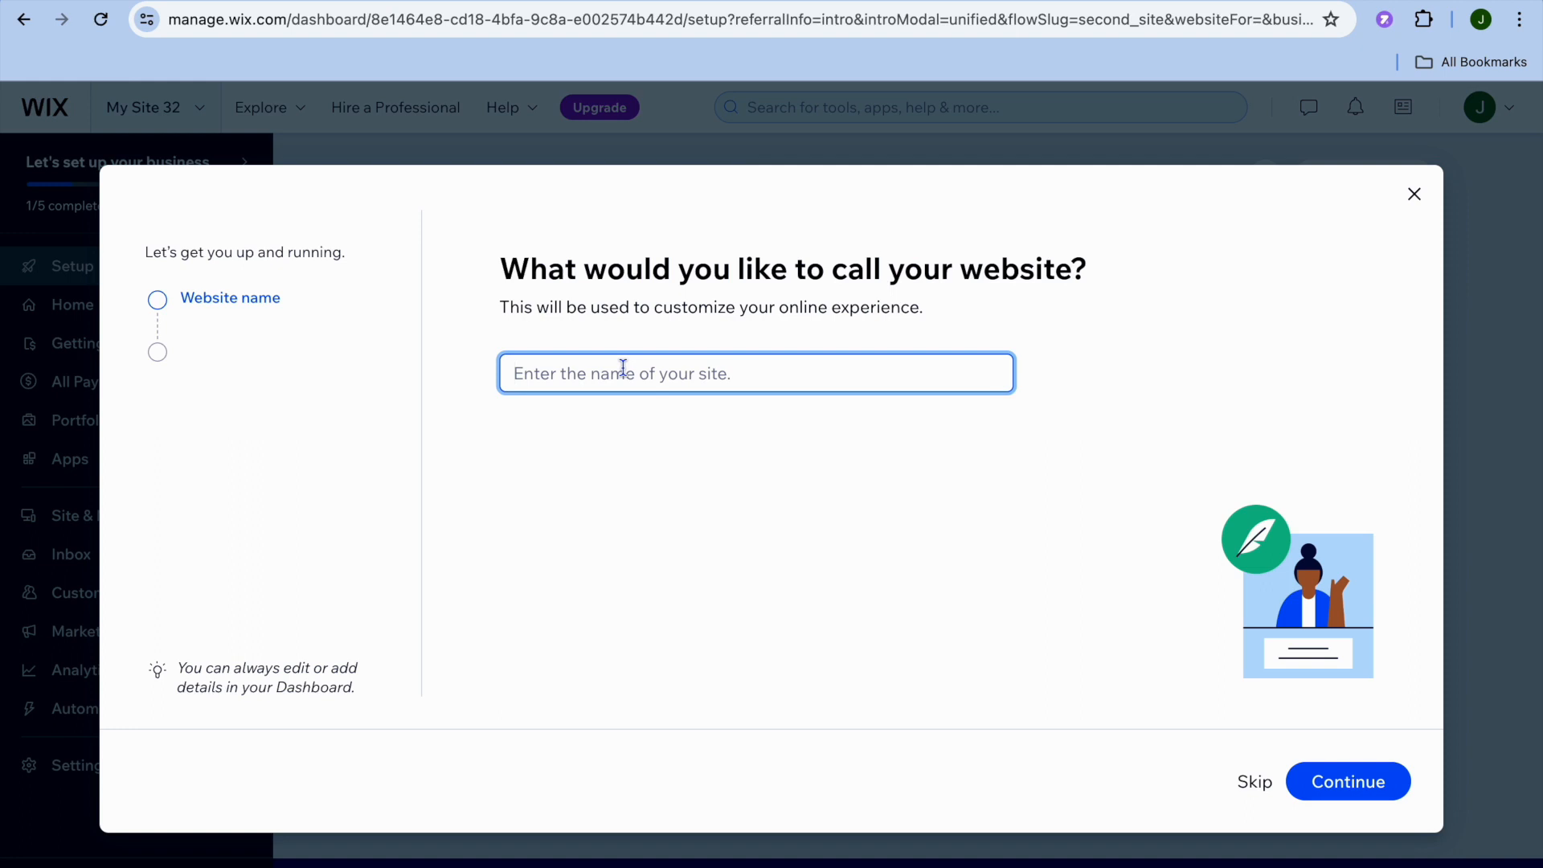
pyautogui.write('Tes')
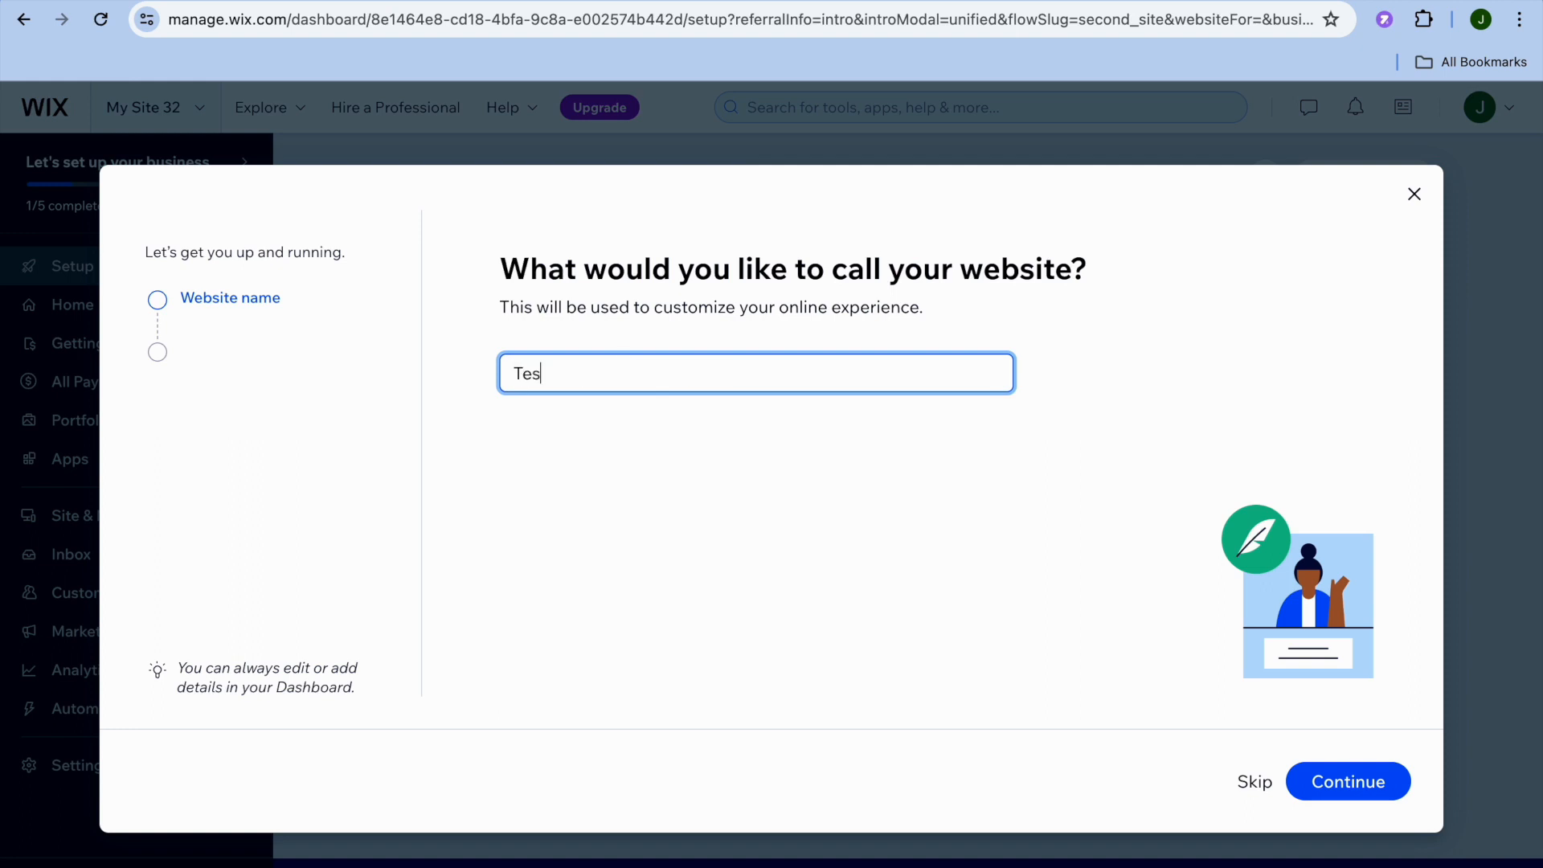
pyautogui.write('t Web')
pyautogui.click(1375, 783)
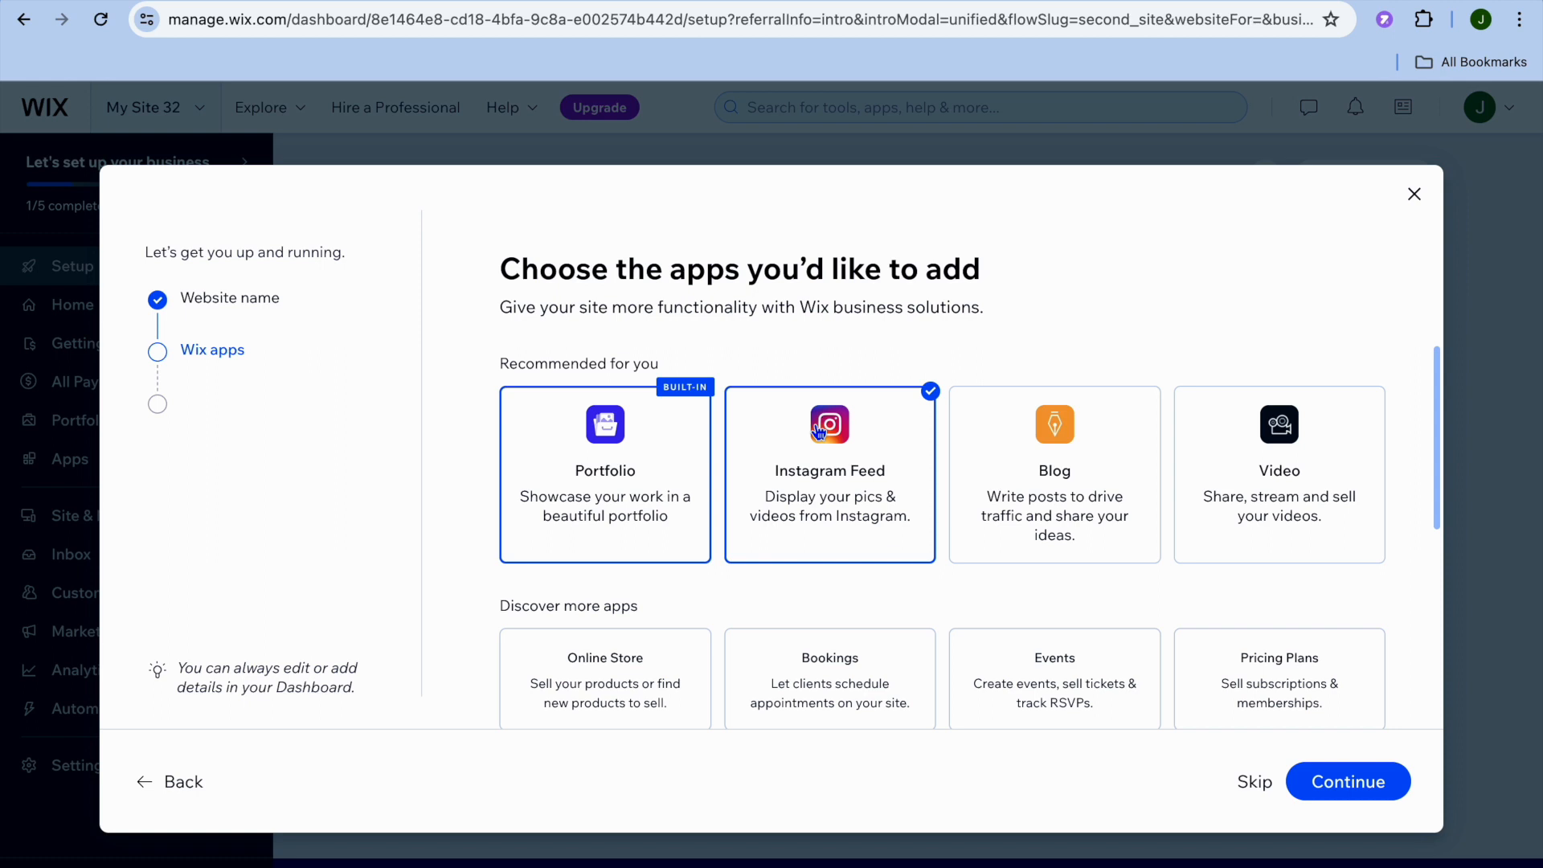
# Step: Add the Blog app to the site's selected apps and finish the setup, continuing to the dashboard
pyautogui.click(1047, 444)
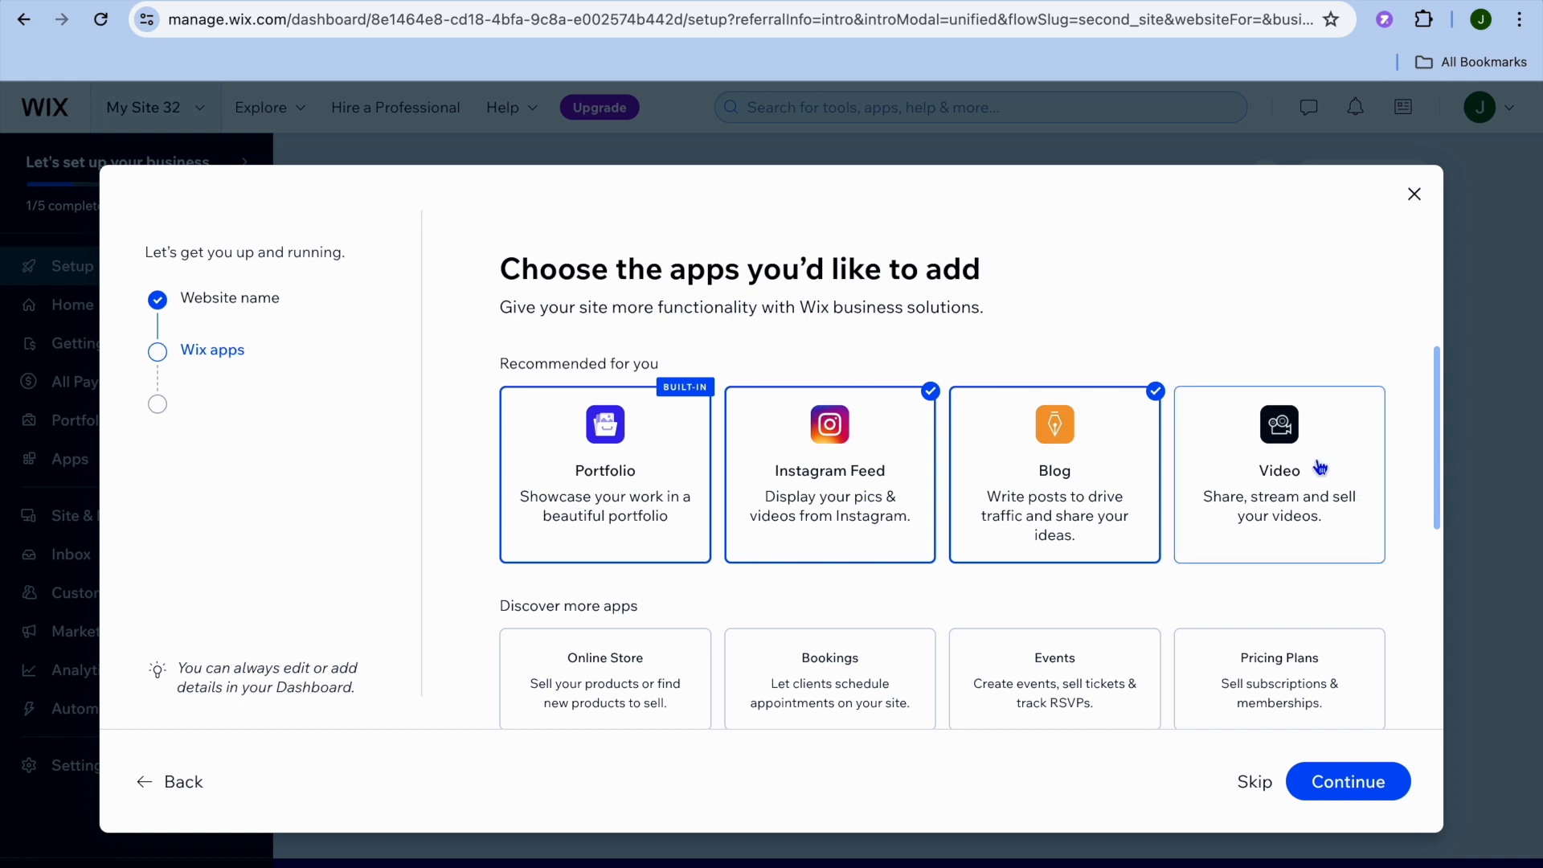
pyautogui.scroll(-1, 1320, 466)
pyautogui.scroll(-2, 1320, 466)
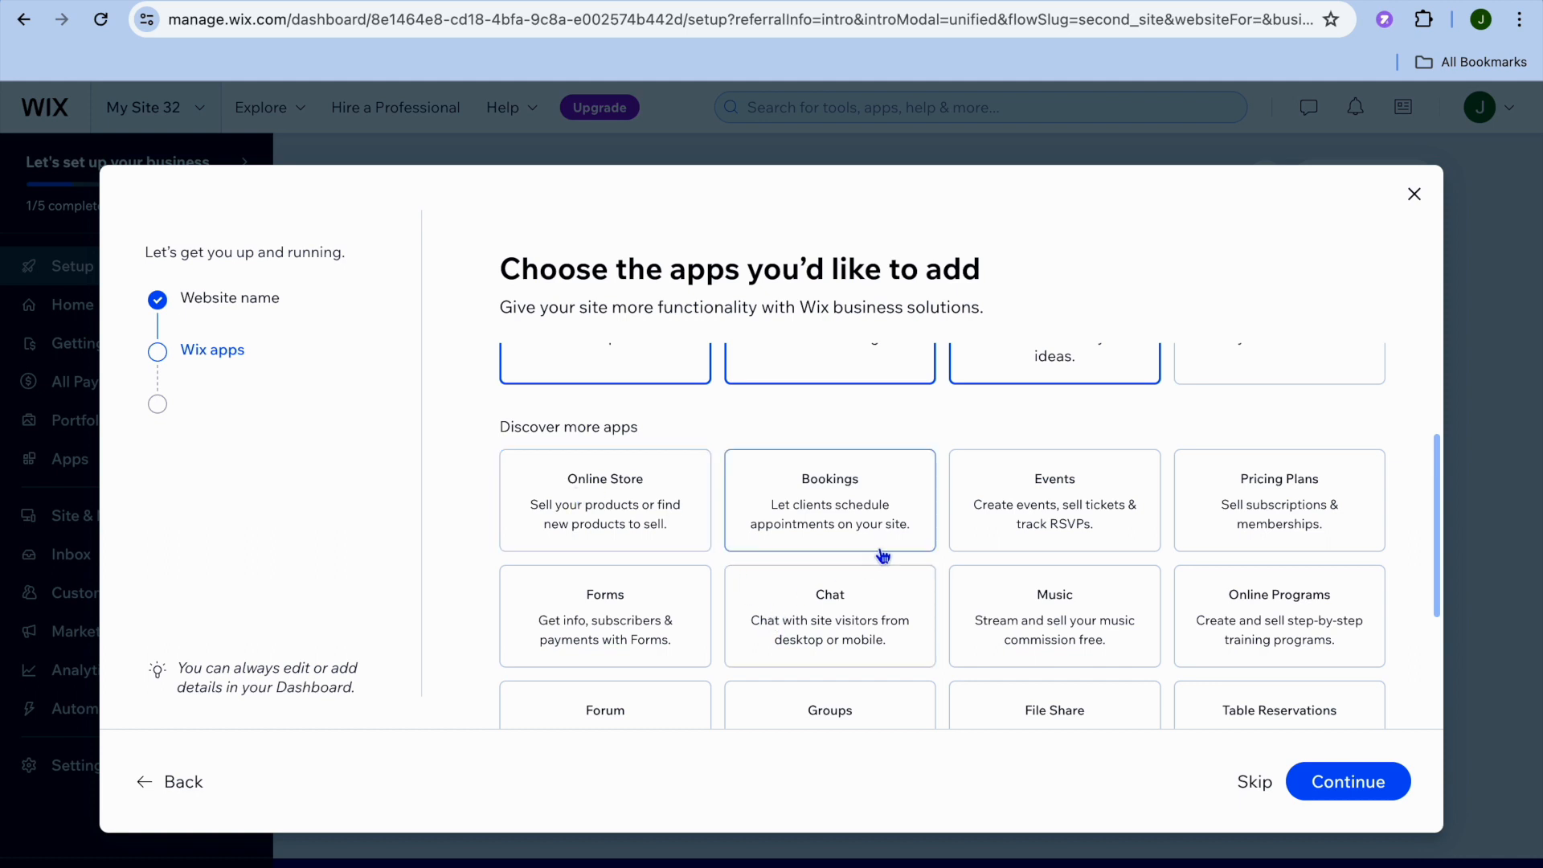
pyautogui.scroll(-1, 884, 514)
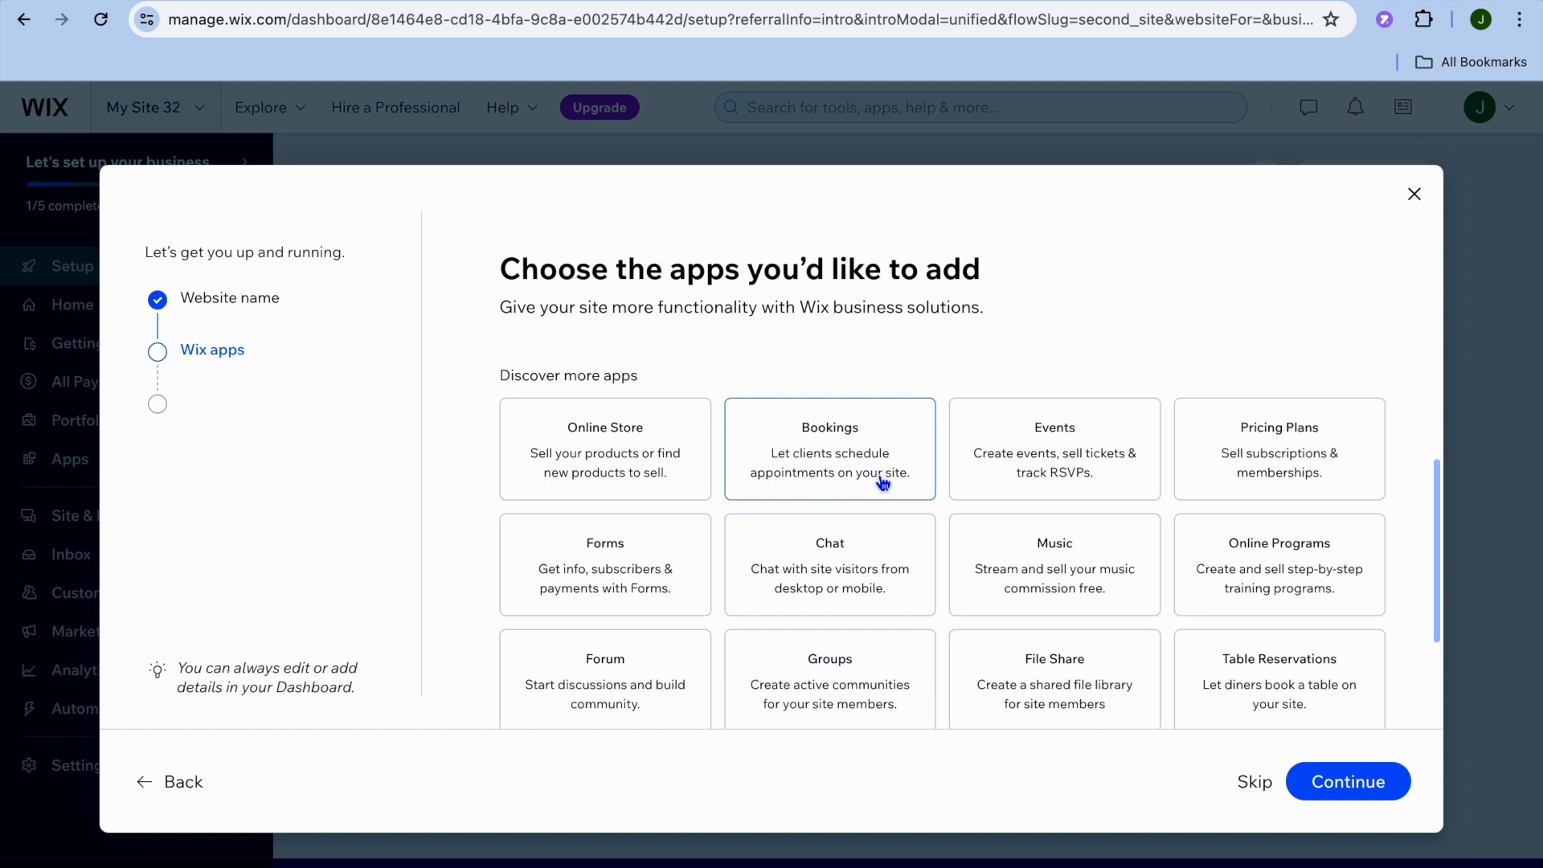
pyautogui.scroll(-2, 882, 482)
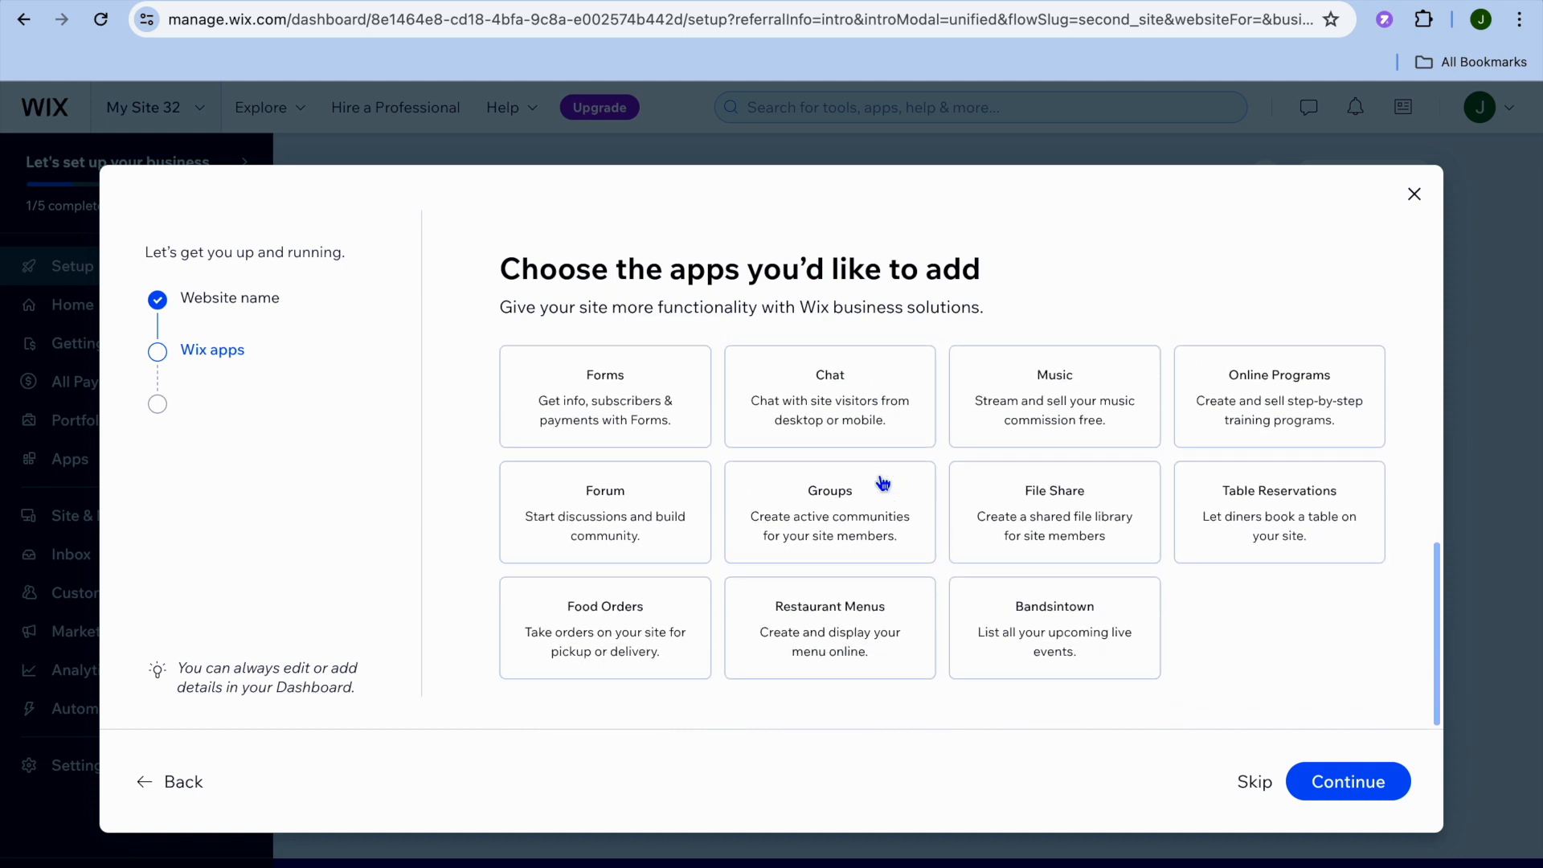
pyautogui.click(1334, 781)
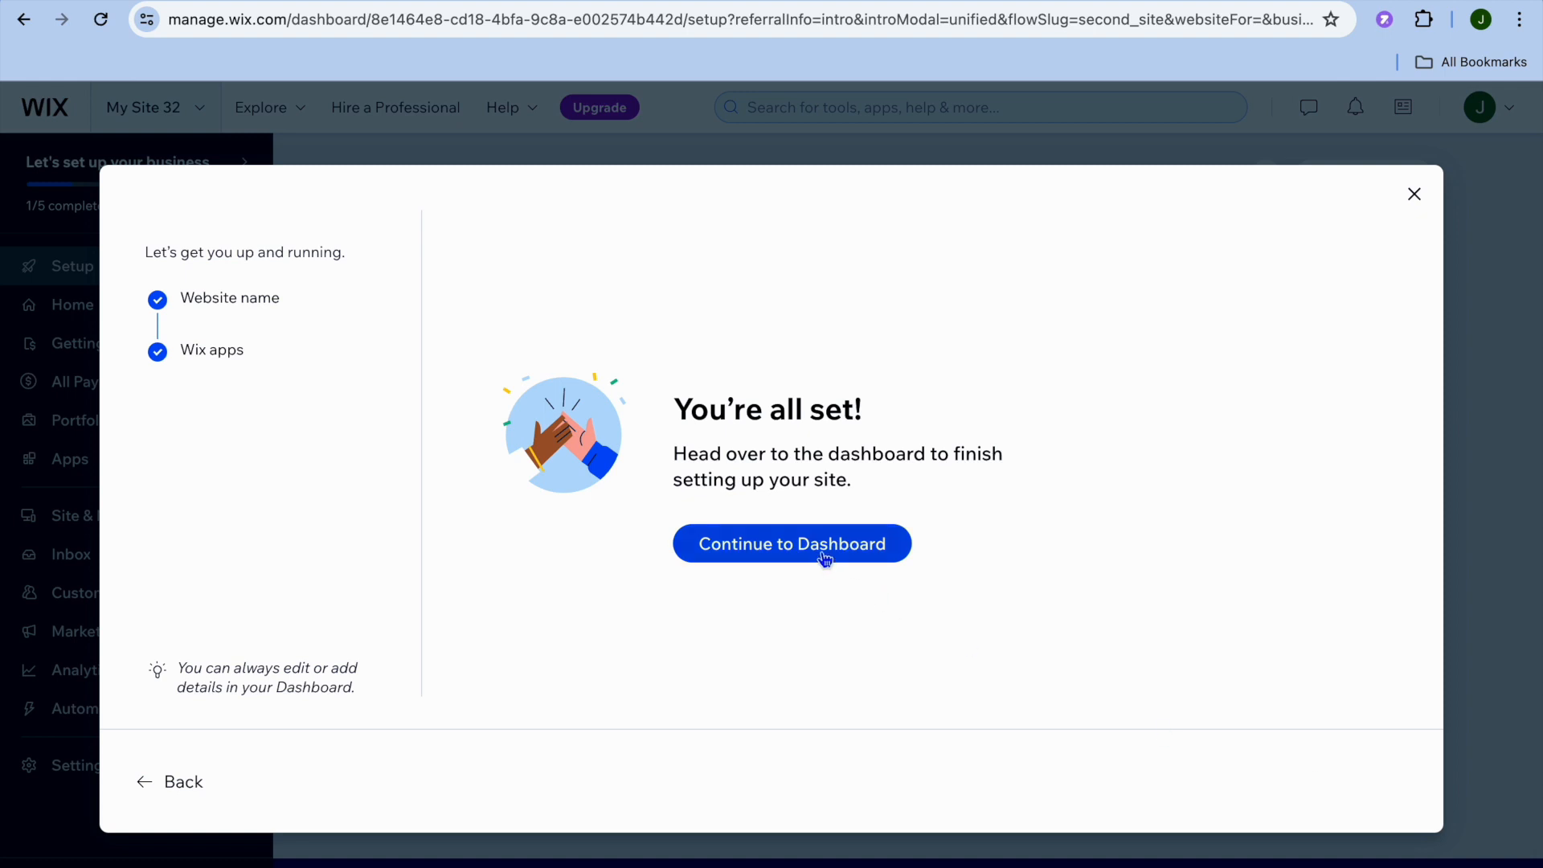
pyautogui.click(825, 558)
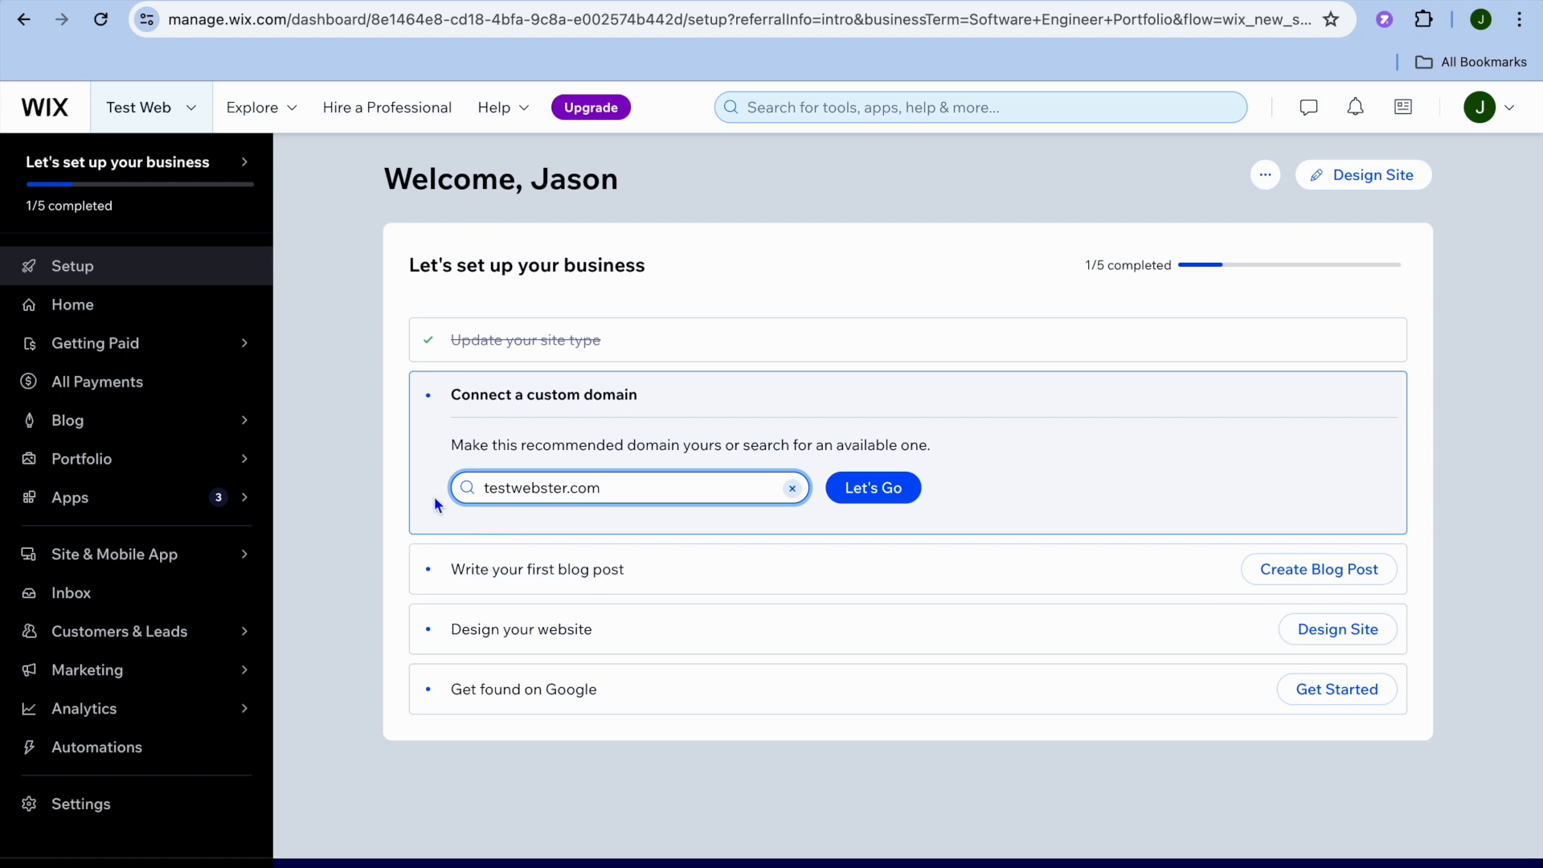
# Step: Open the AI portfolio setup and go on to the image upload with Web Development as the showcased work
pyautogui.moveTo(225, 470)
pyautogui.click(182, 456)
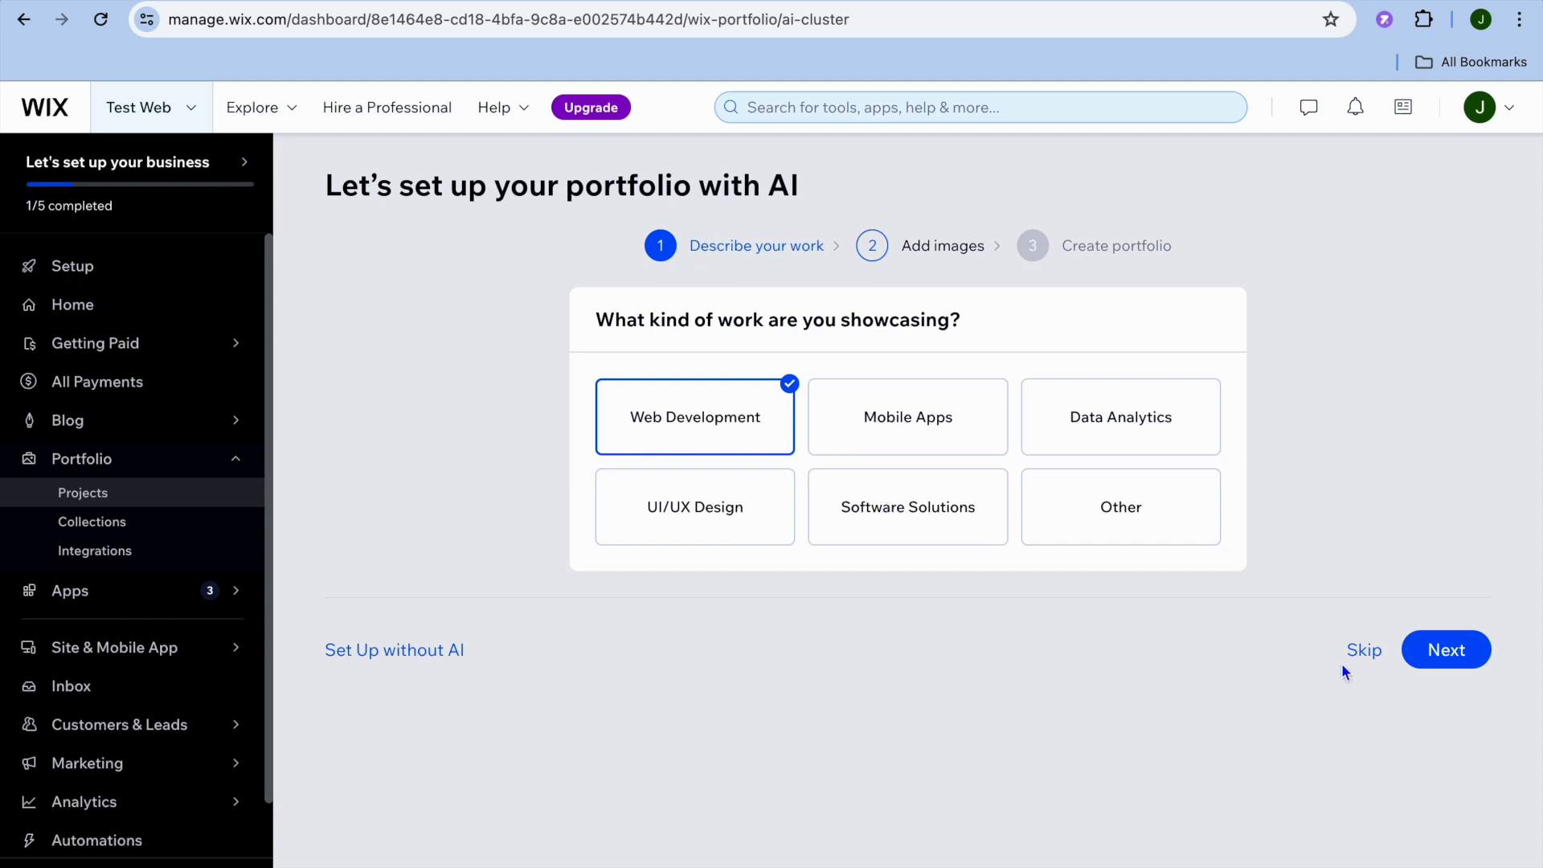
pyautogui.click(1484, 661)
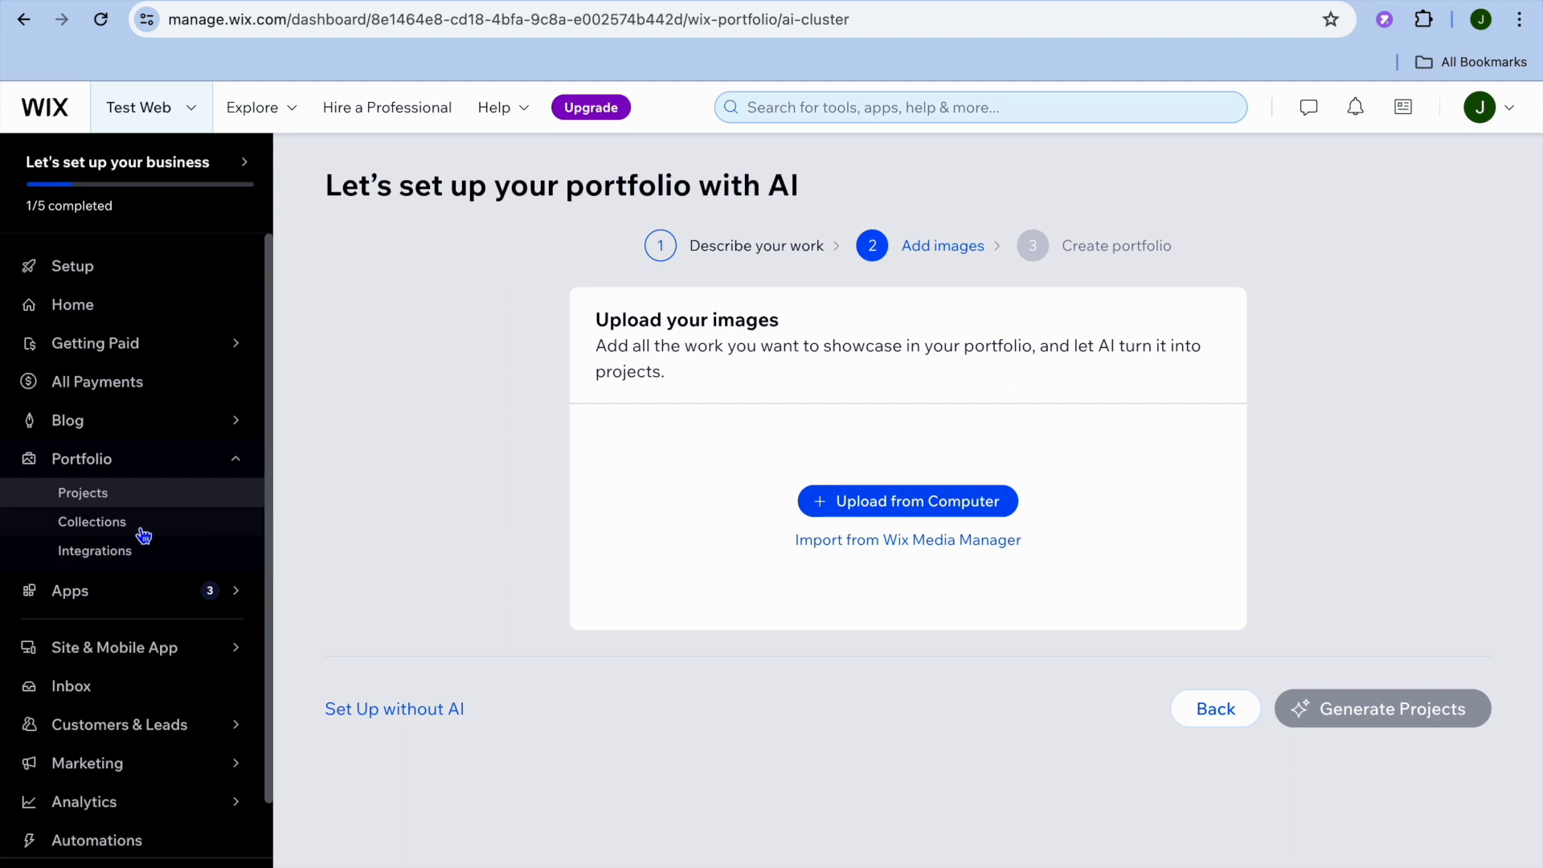
# Step: Start a new blog post from the blog overview and place the cursor in its body
pyautogui.click(93, 430)
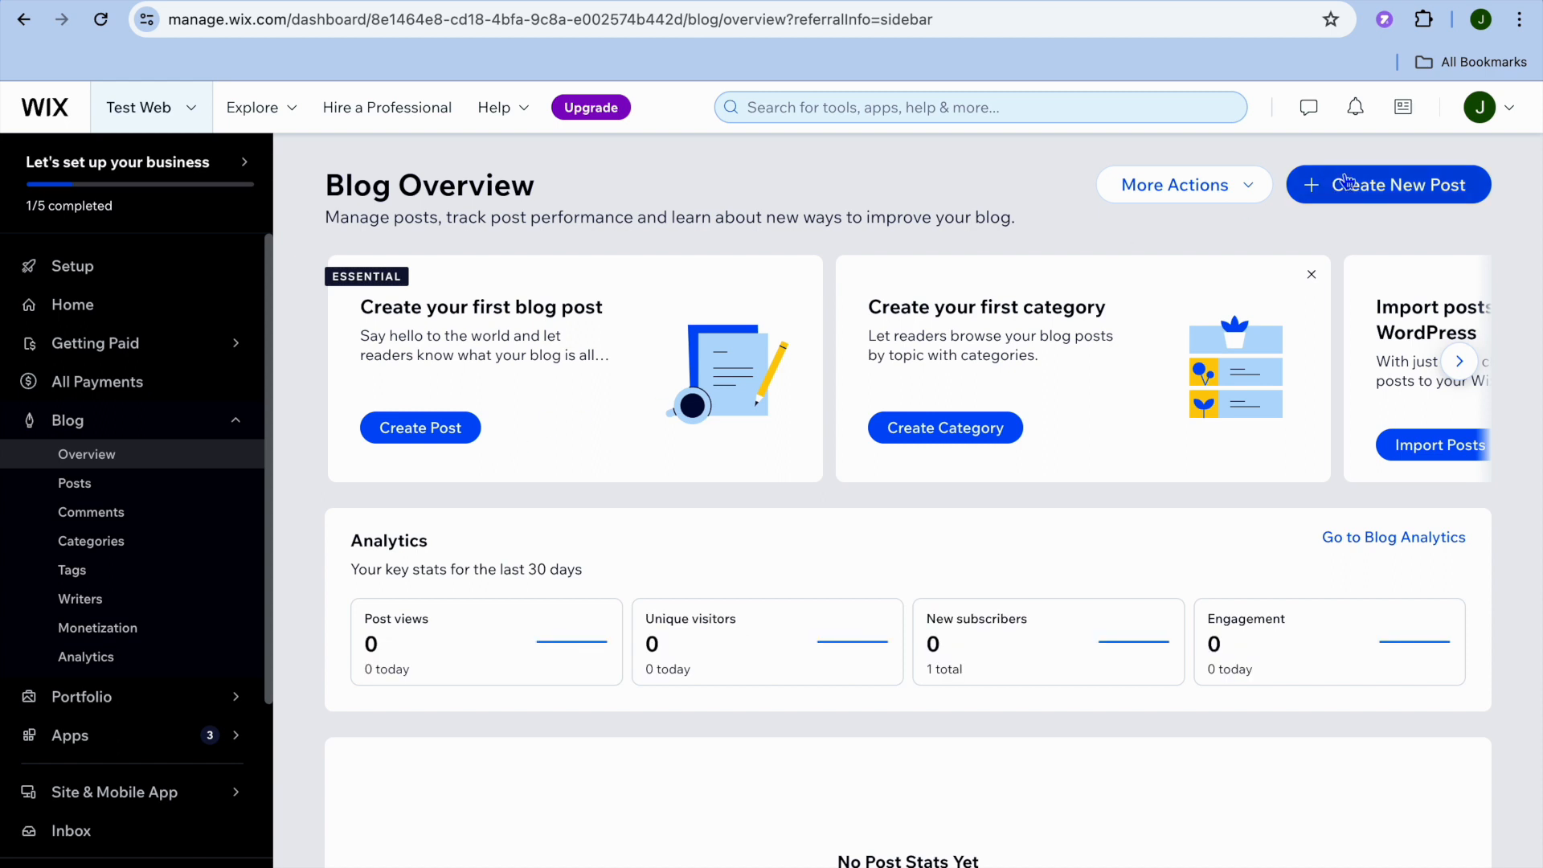
pyautogui.click(1370, 189)
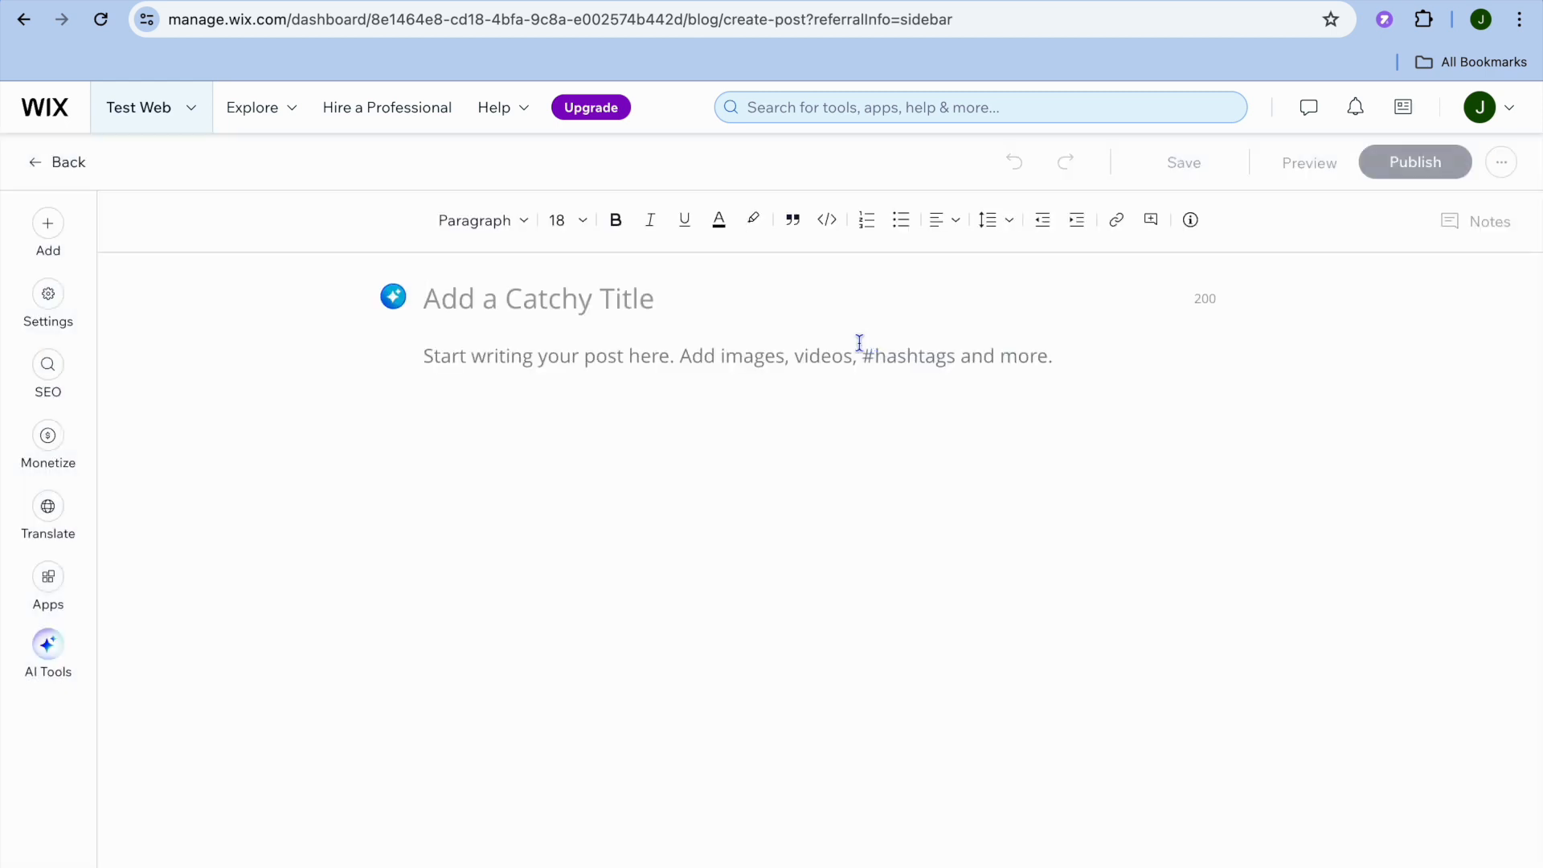
pyautogui.click(551, 297)
pyautogui.click(549, 357)
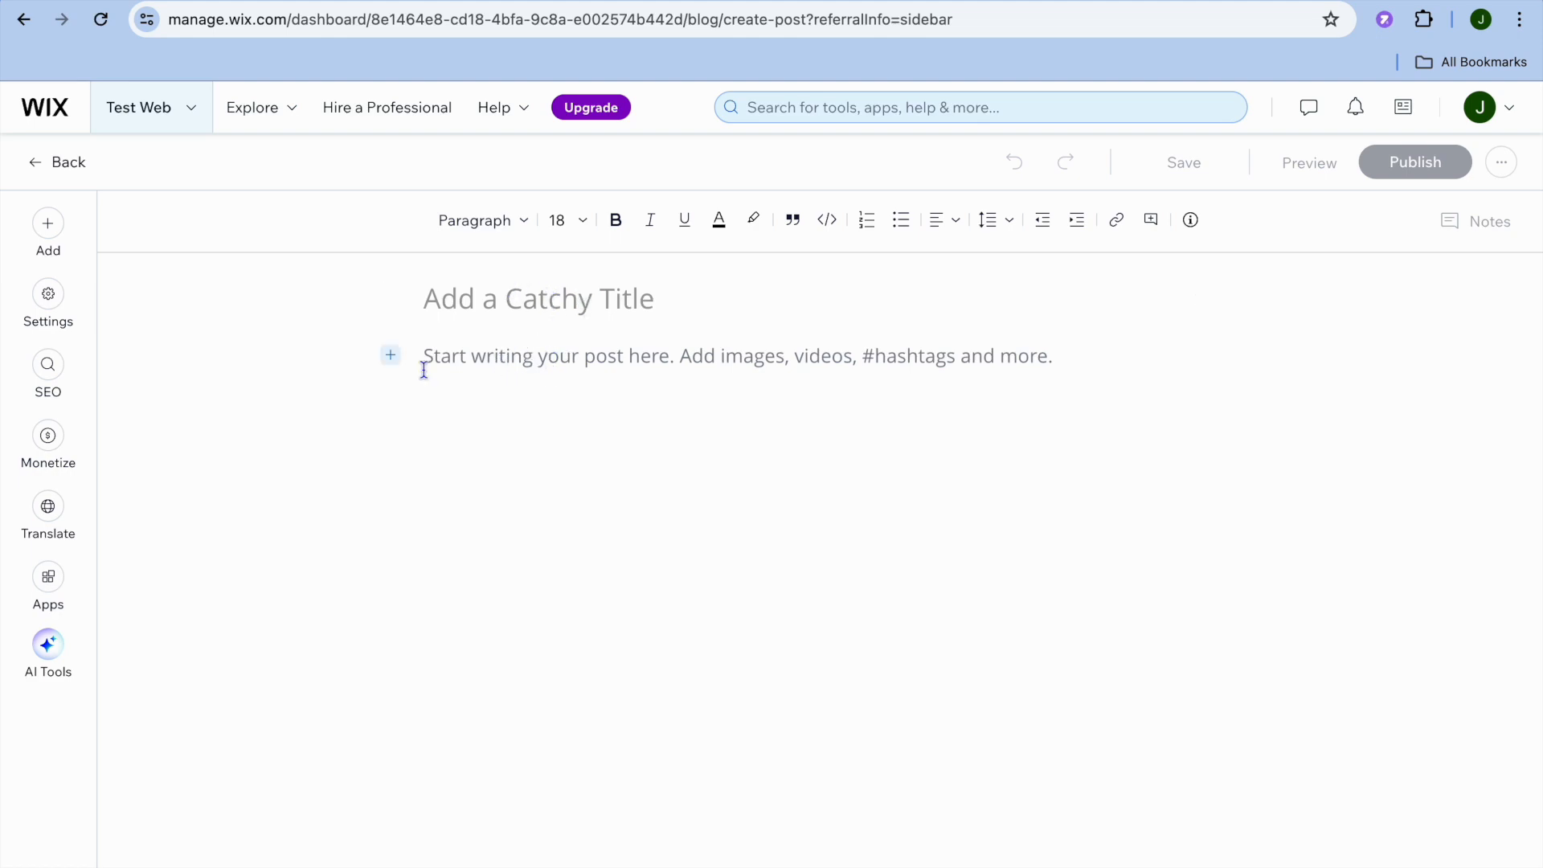
# Step: Look over the media and elements that can be added to the post, and return to the blog overview
pyautogui.click(50, 233)
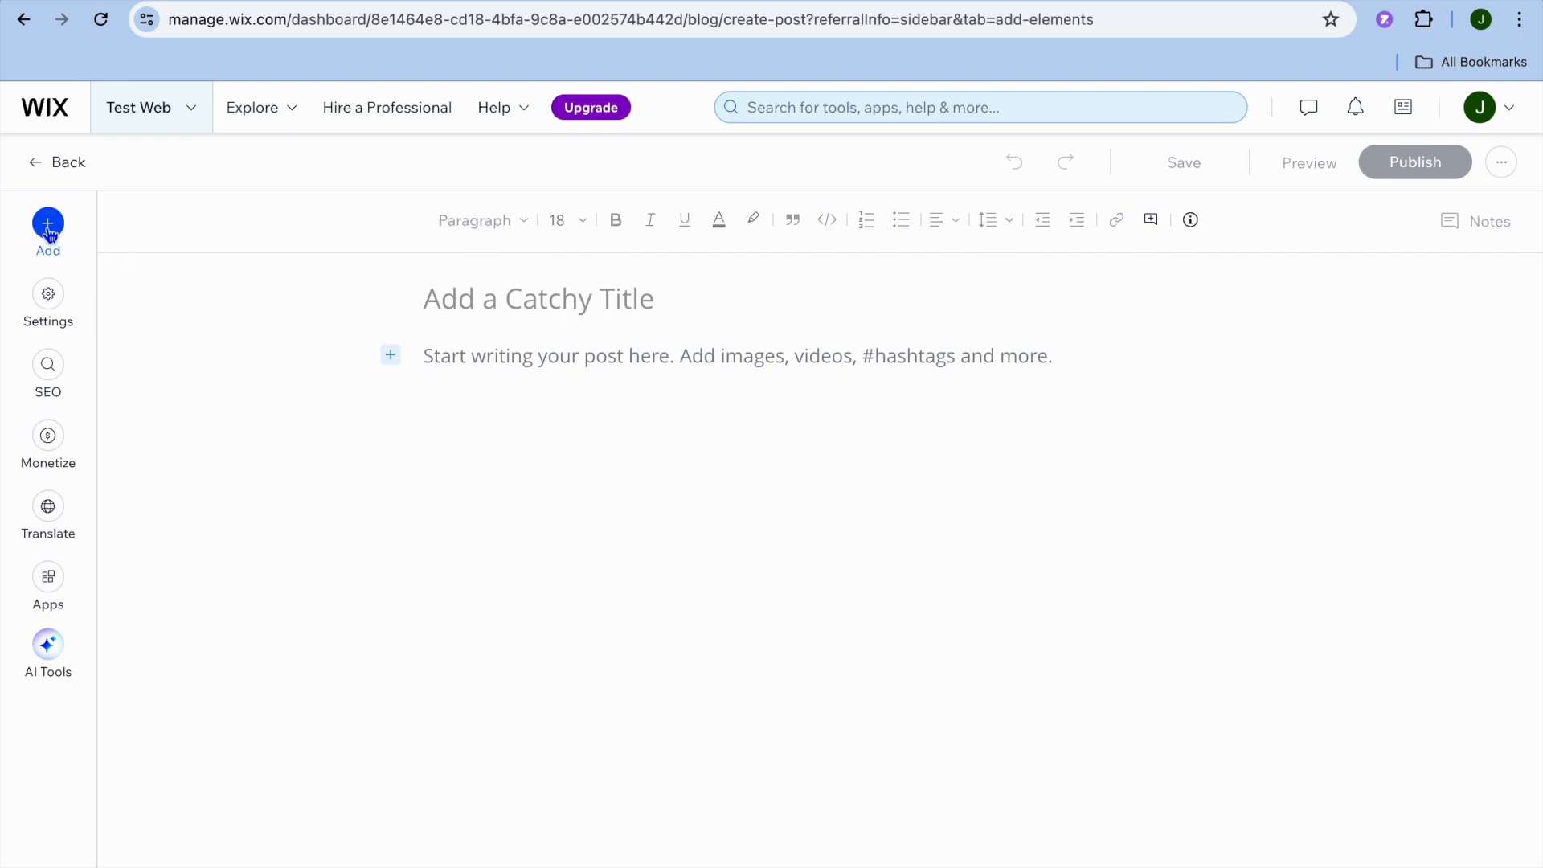
pyautogui.scroll(-1, 233, 459)
pyautogui.scroll(1, 233, 459)
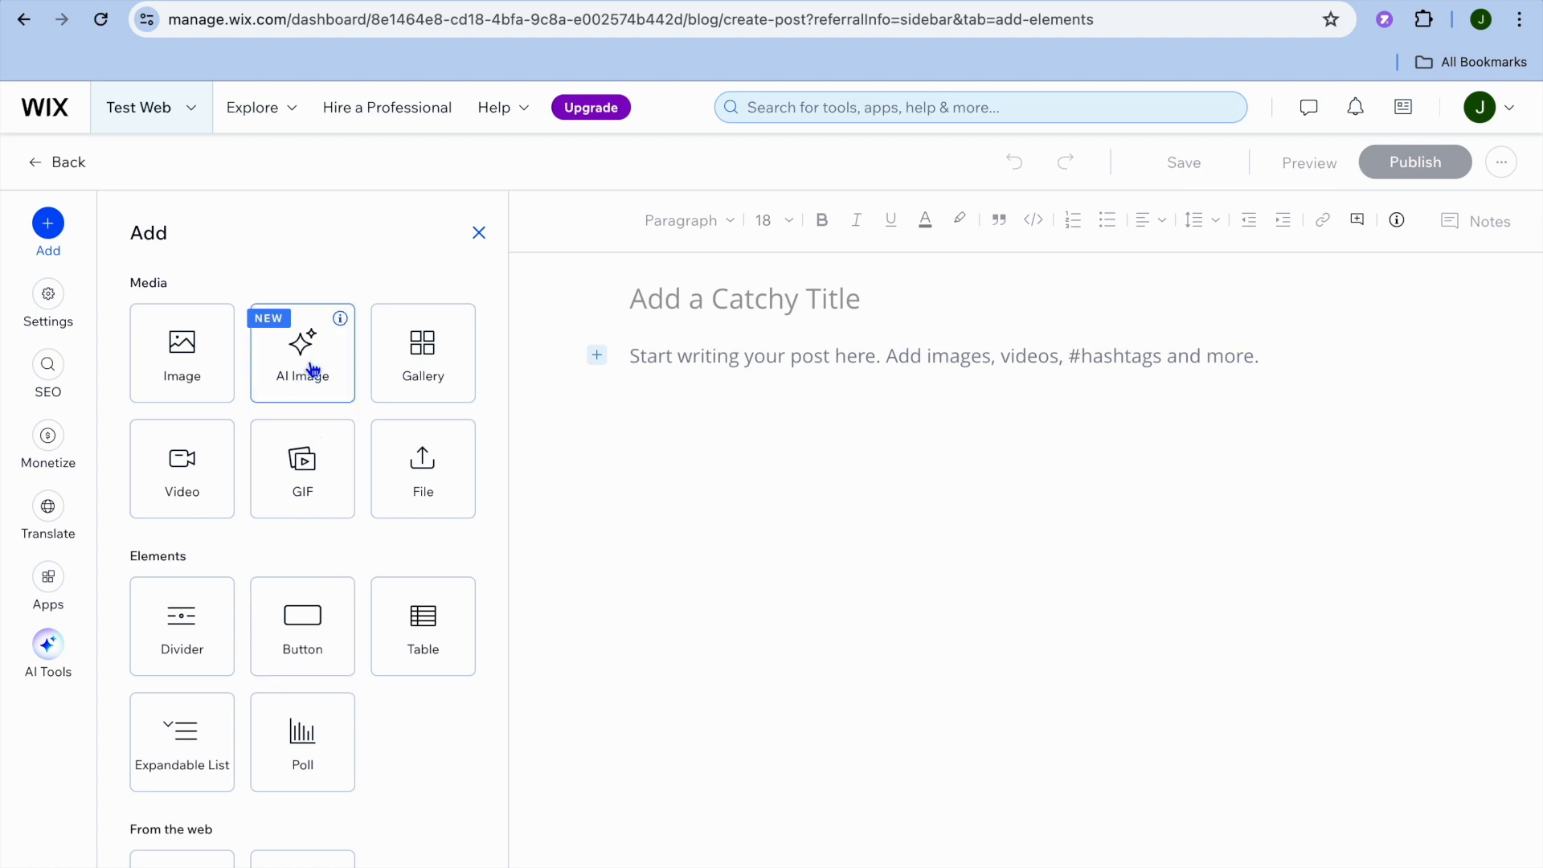
pyautogui.click(30, 164)
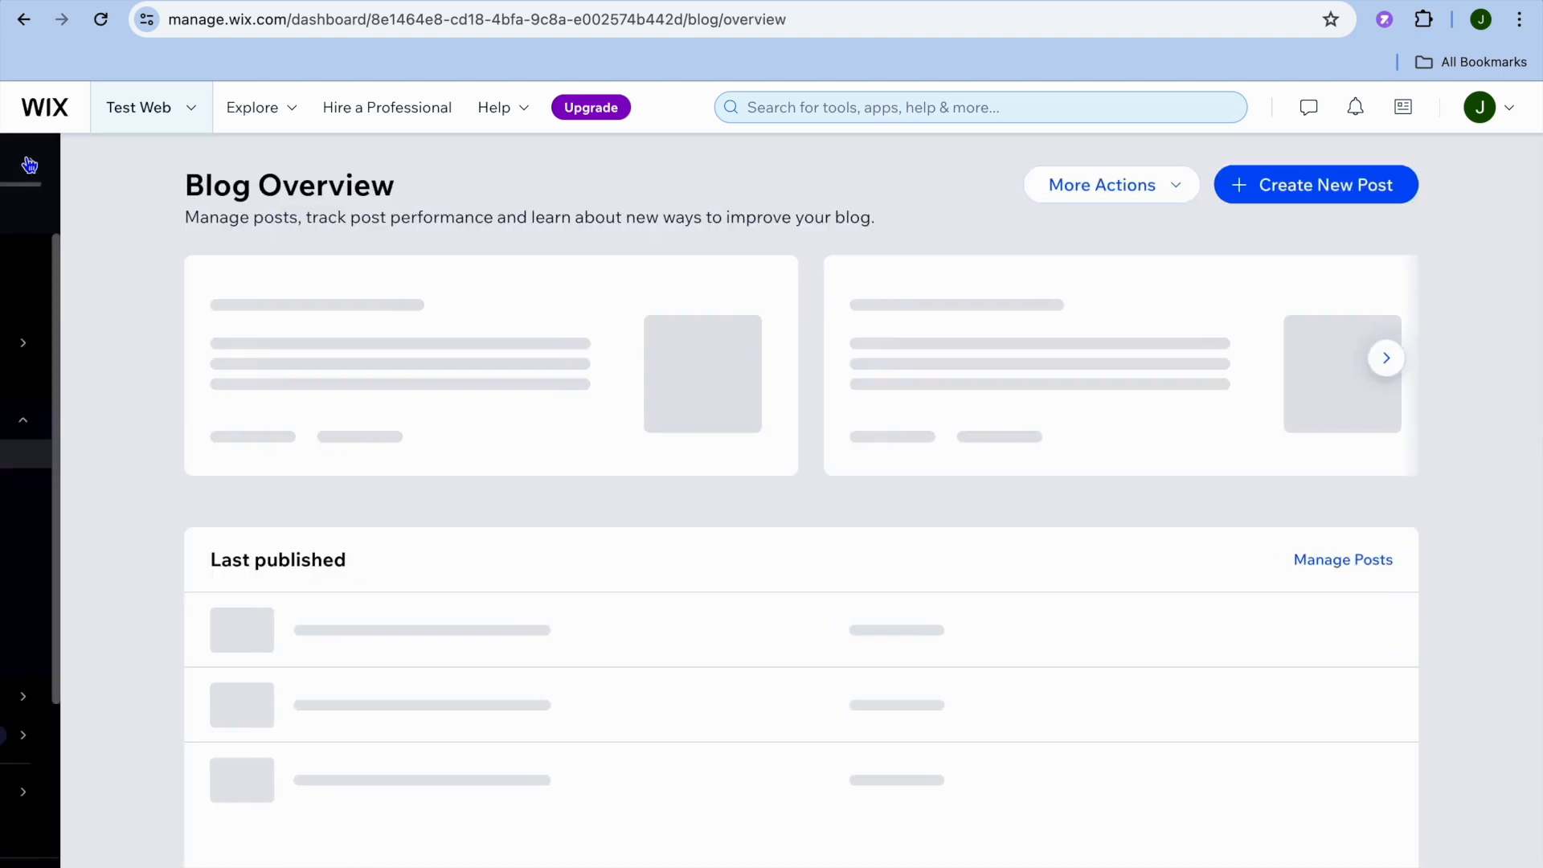
# Step: Open the payment method settings, dismiss the business location prompt and review the available payment providers
pyautogui.moveTo(200, 336)
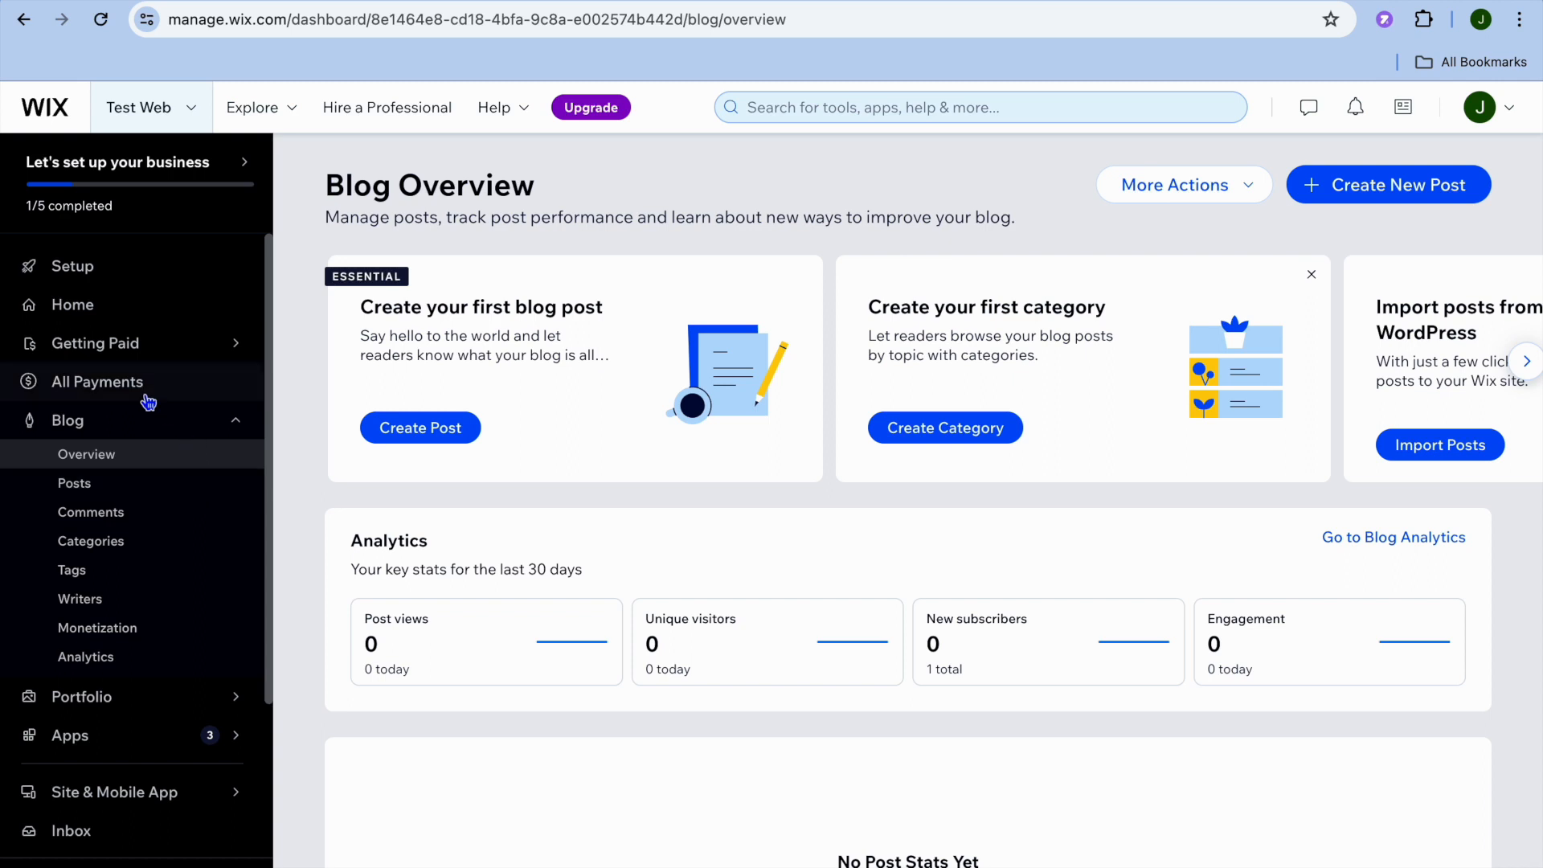
pyautogui.click(112, 382)
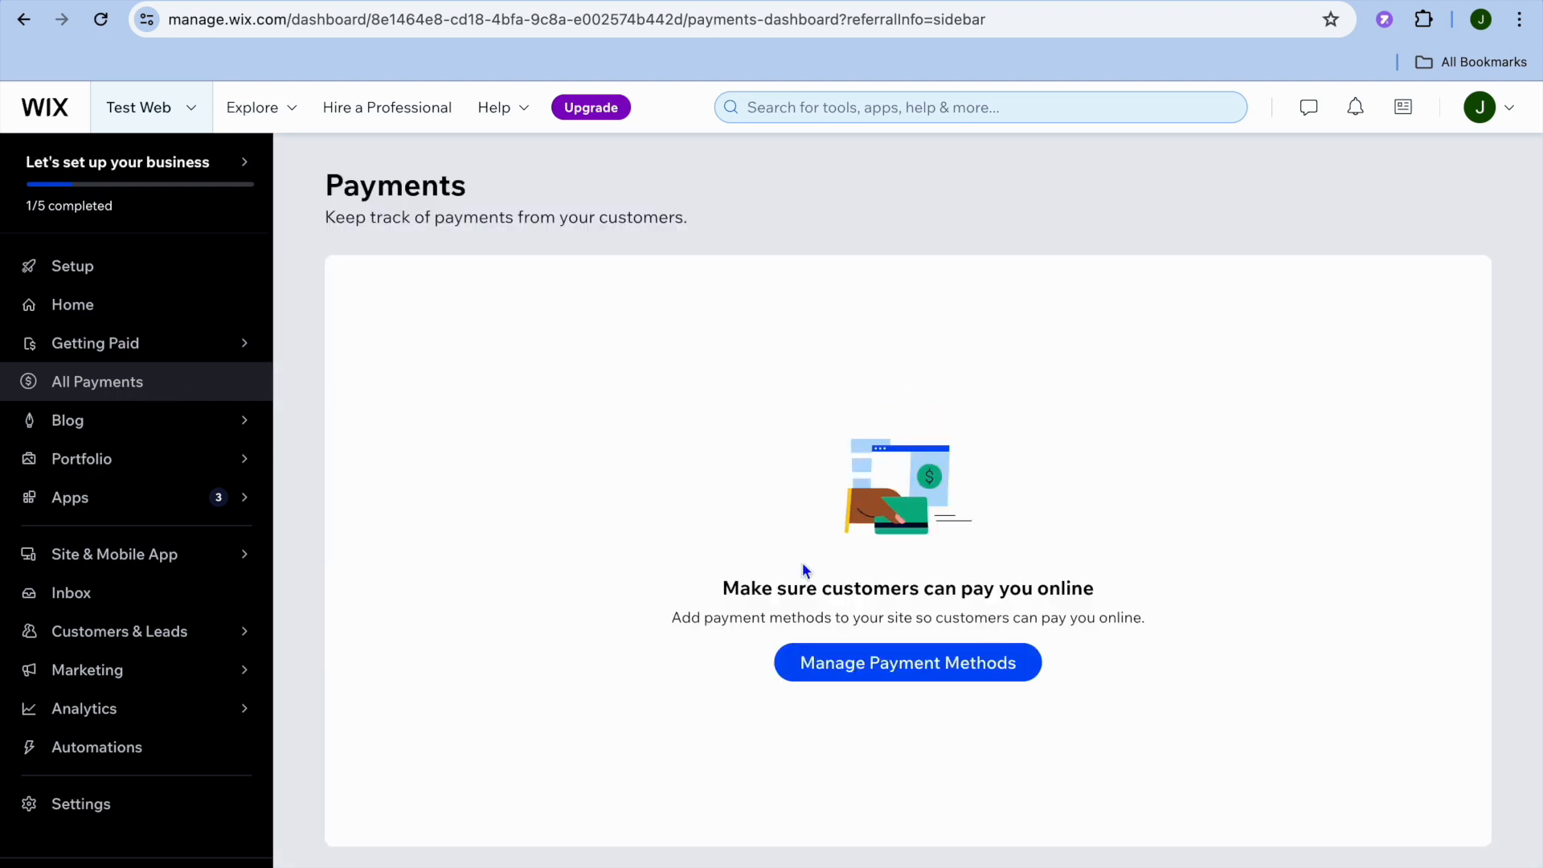
pyautogui.click(838, 665)
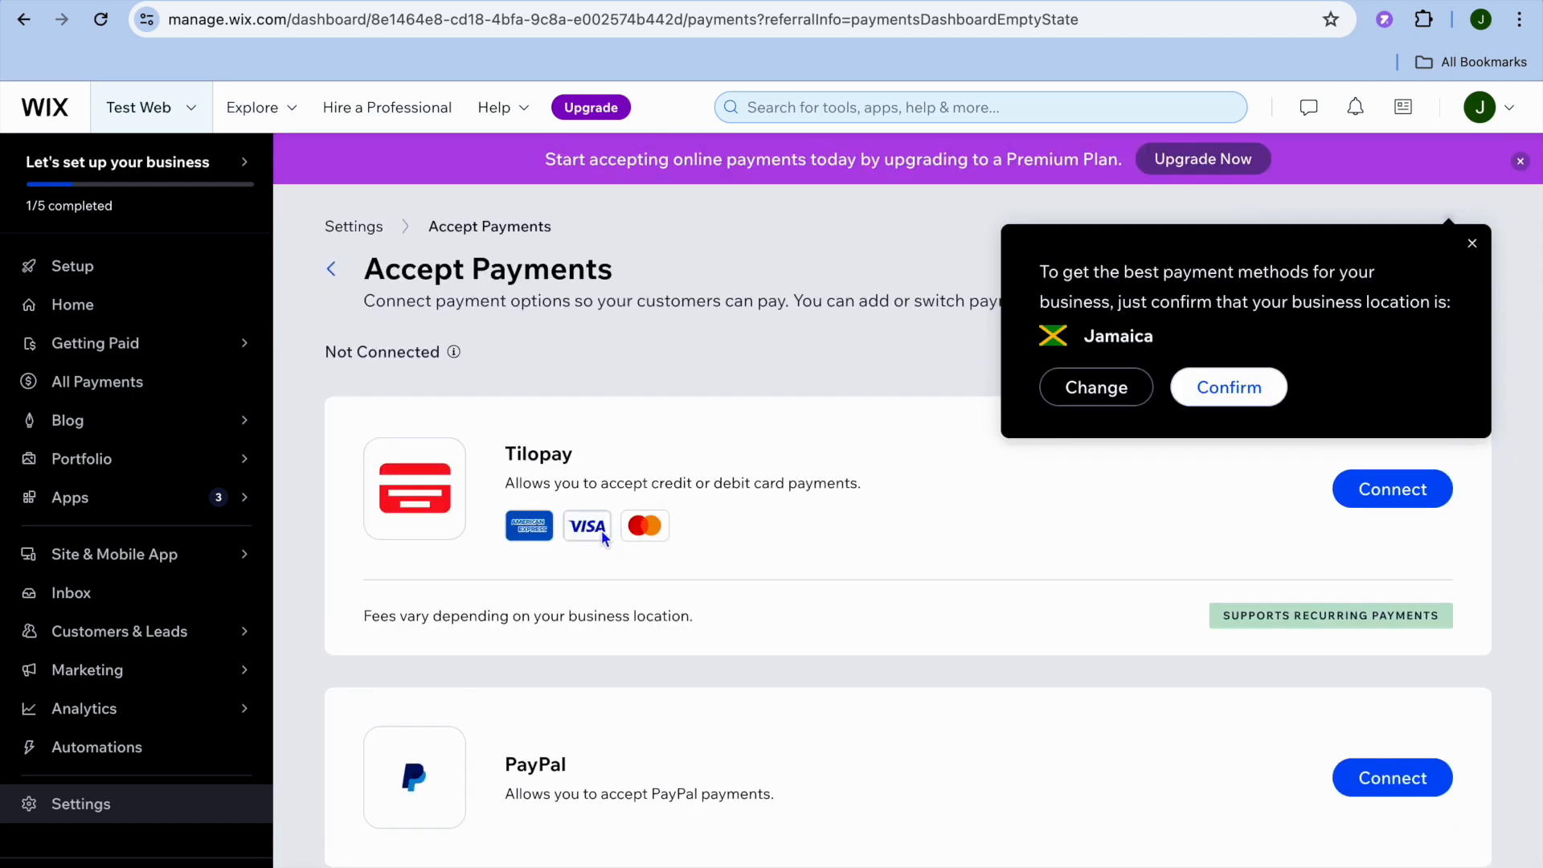
pyautogui.click(1473, 244)
pyautogui.scroll(-3, 807, 477)
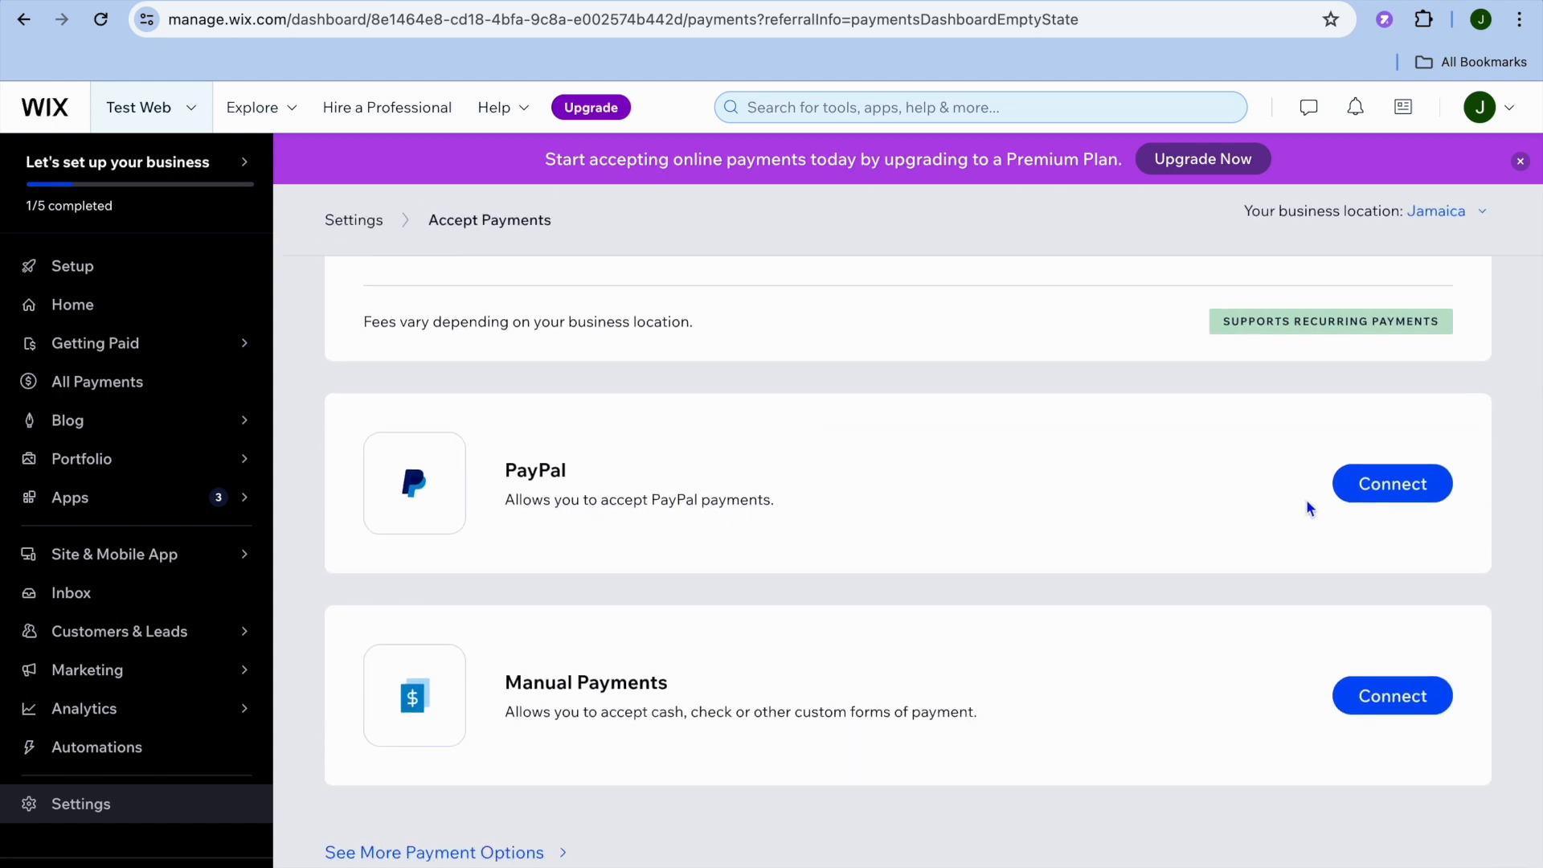
pyautogui.scroll(3, 1301, 503)
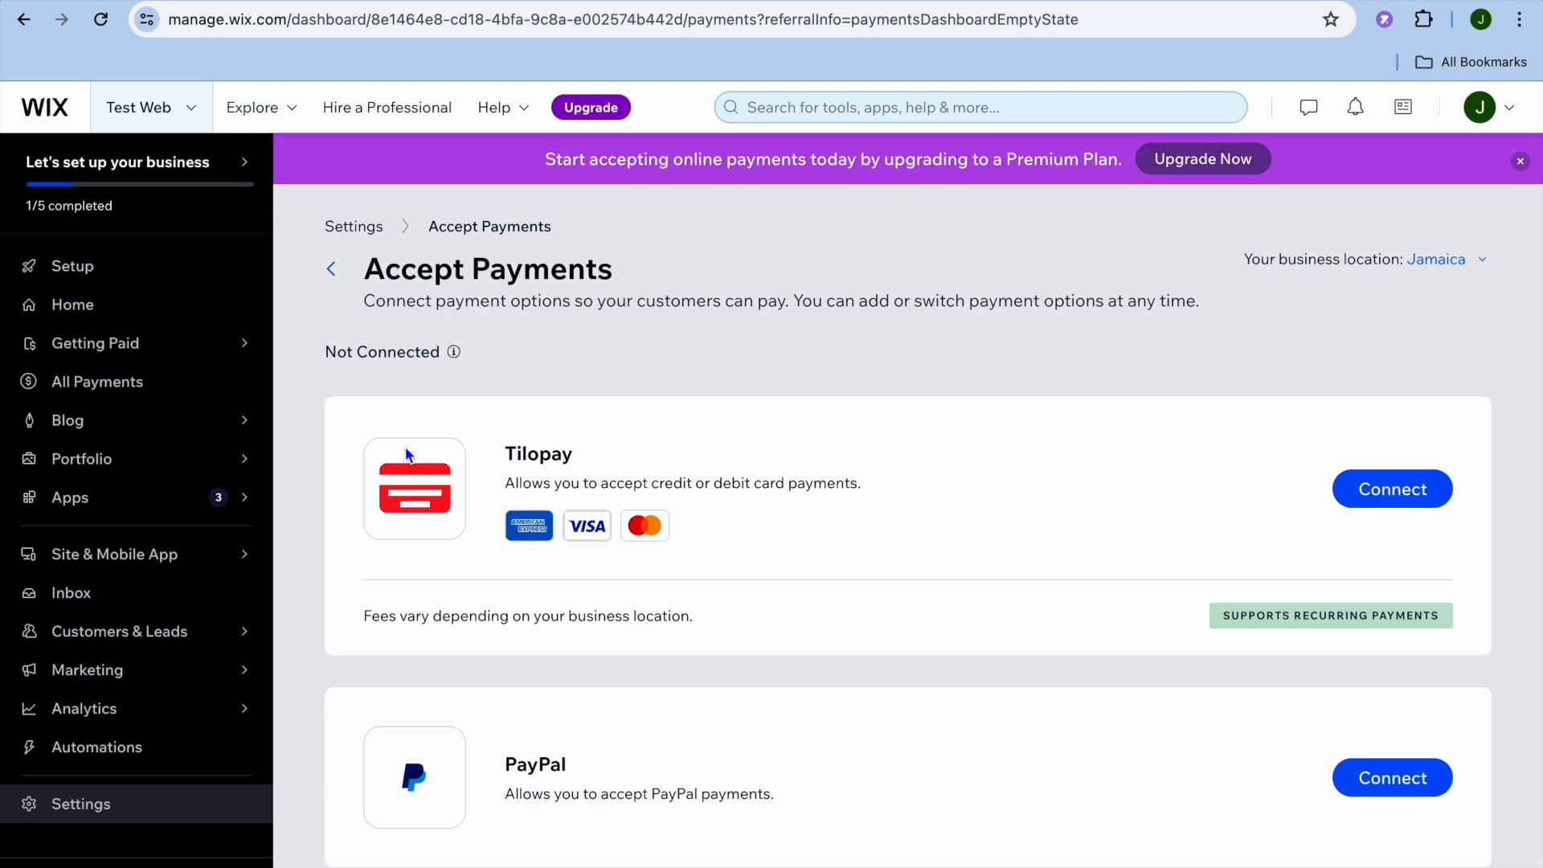
# Step: Return to the business setup page and start the site design by choosing to customize a template
pyautogui.moveTo(231, 702)
pyautogui.click(136, 281)
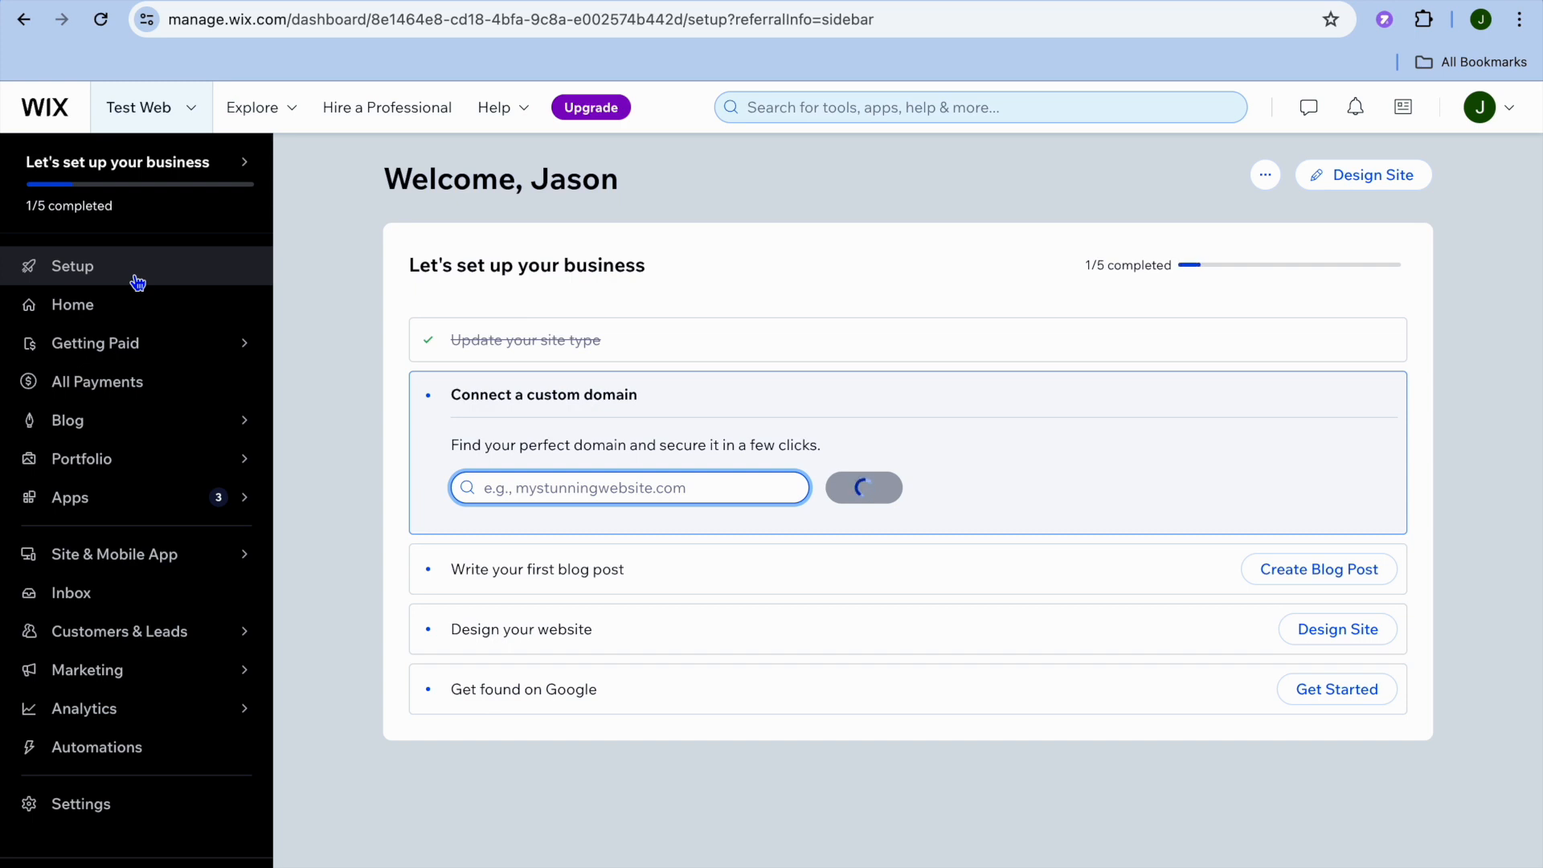
pyautogui.click(1372, 180)
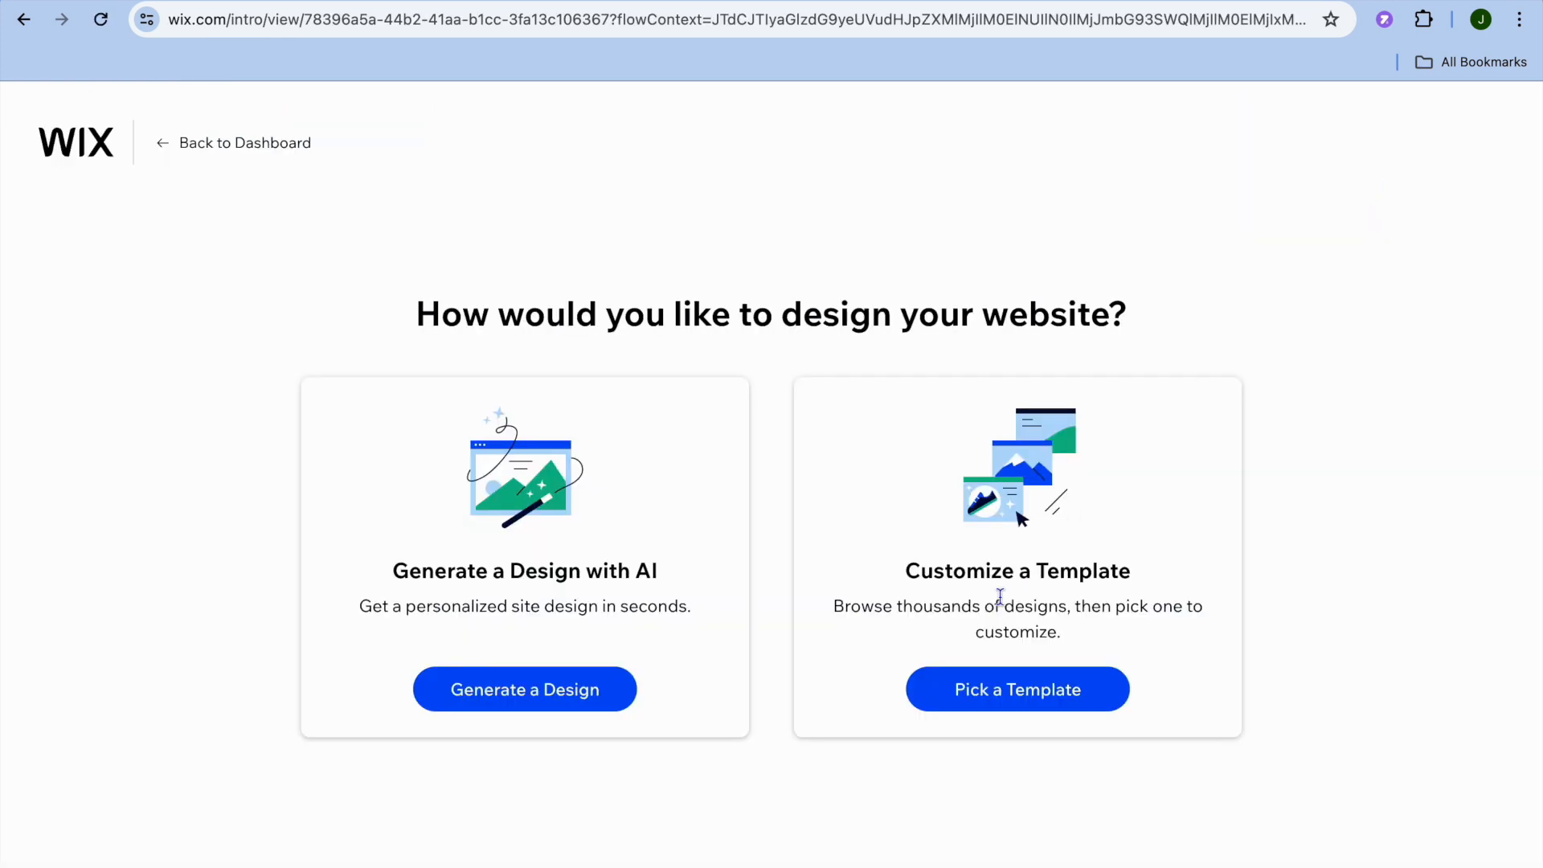
pyautogui.click(1012, 697)
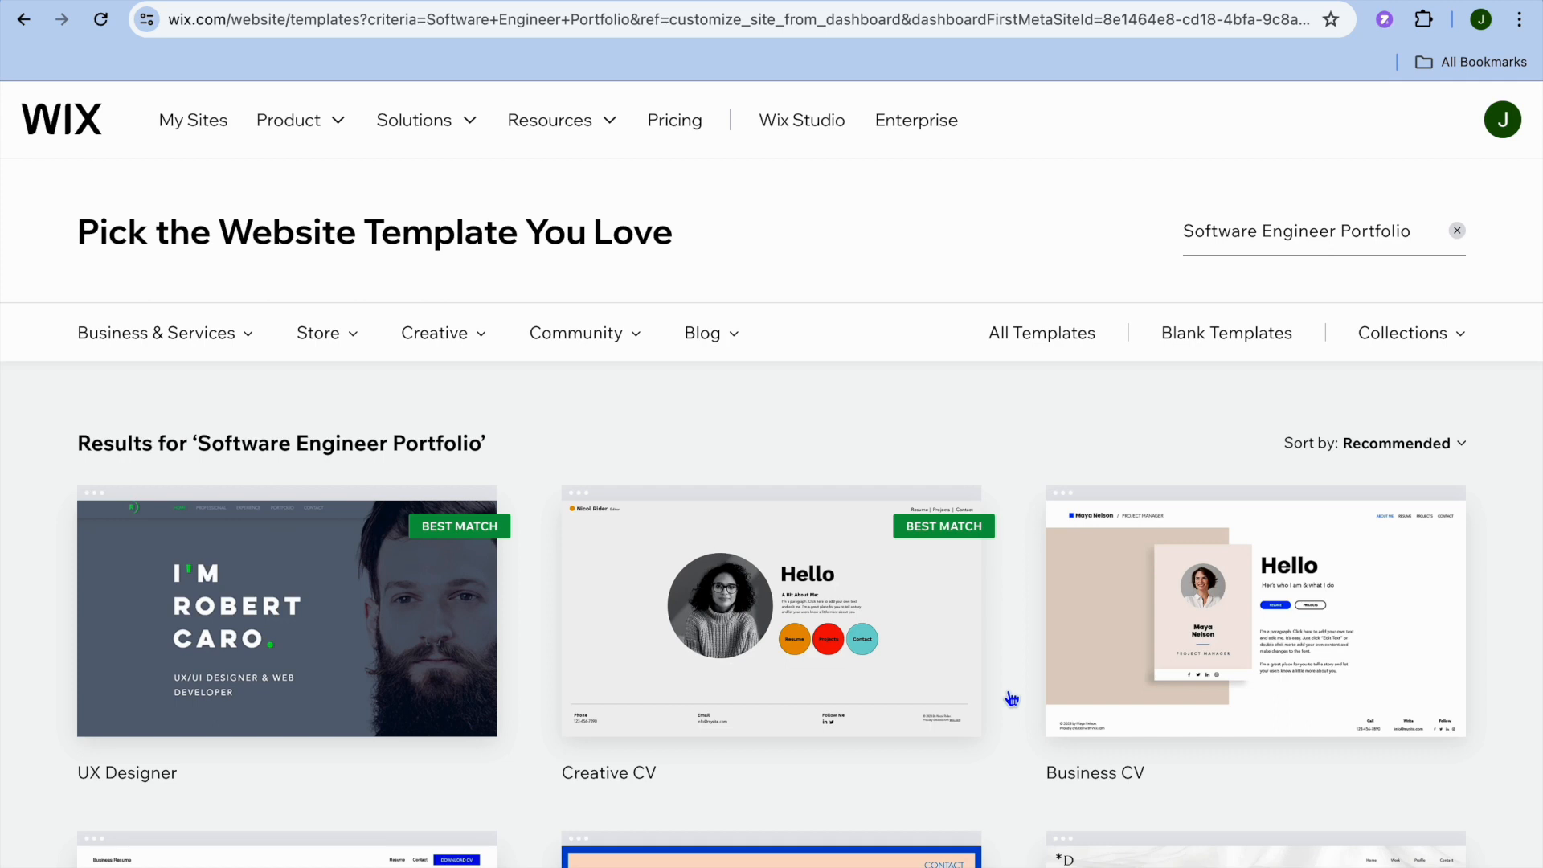
# Step: Browse the Software Engineer Portfolio templates and open the UX Designer template for editing
pyautogui.scroll(-3, 1011, 698)
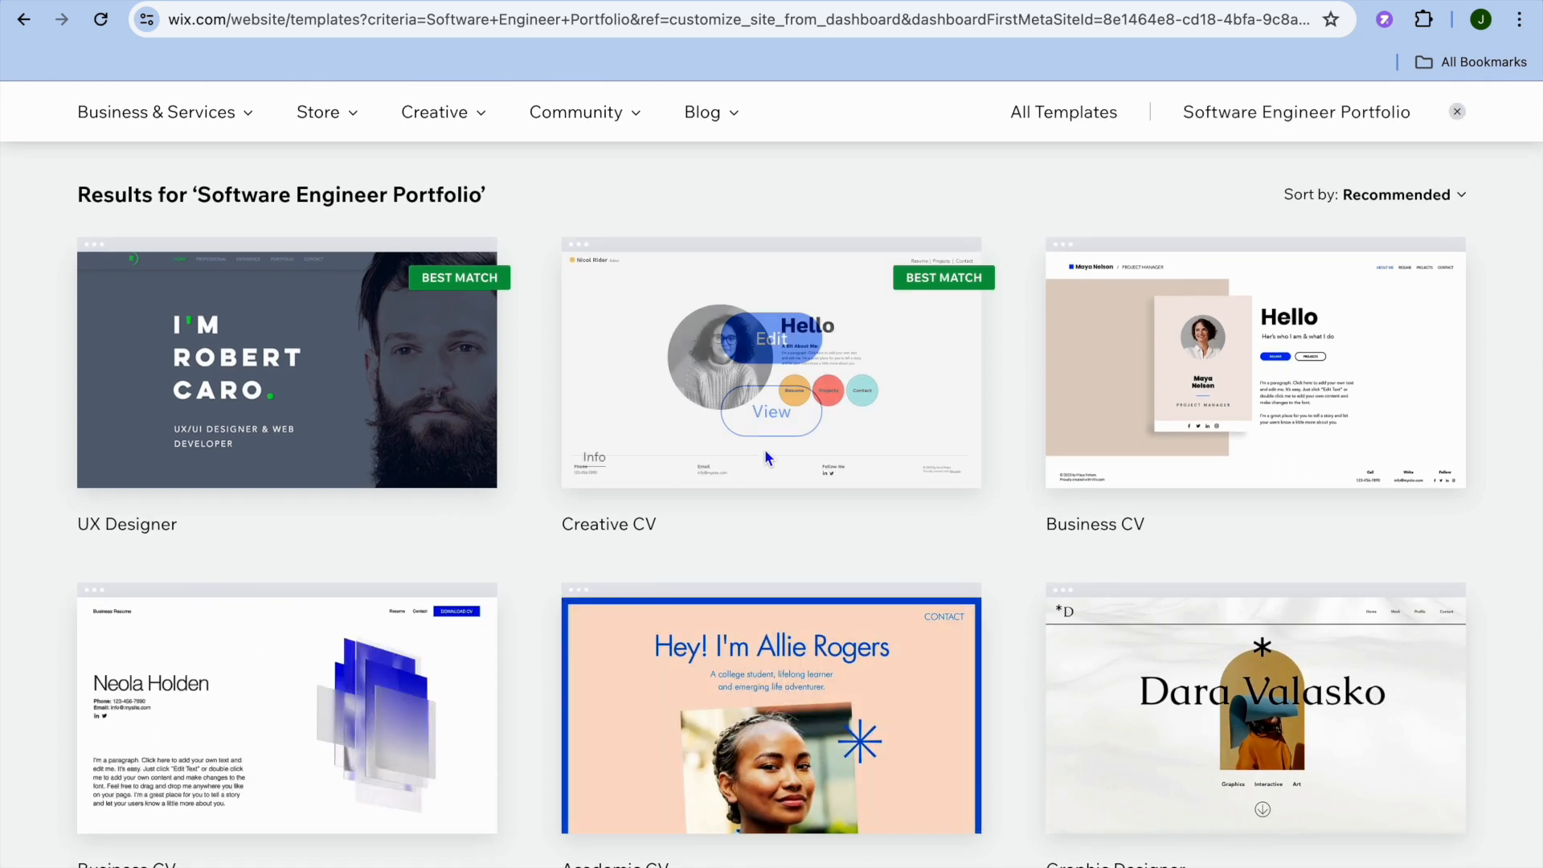
pyautogui.scroll(-15, 742, 494)
pyautogui.scroll(-6, 742, 496)
pyautogui.scroll(15, 742, 496)
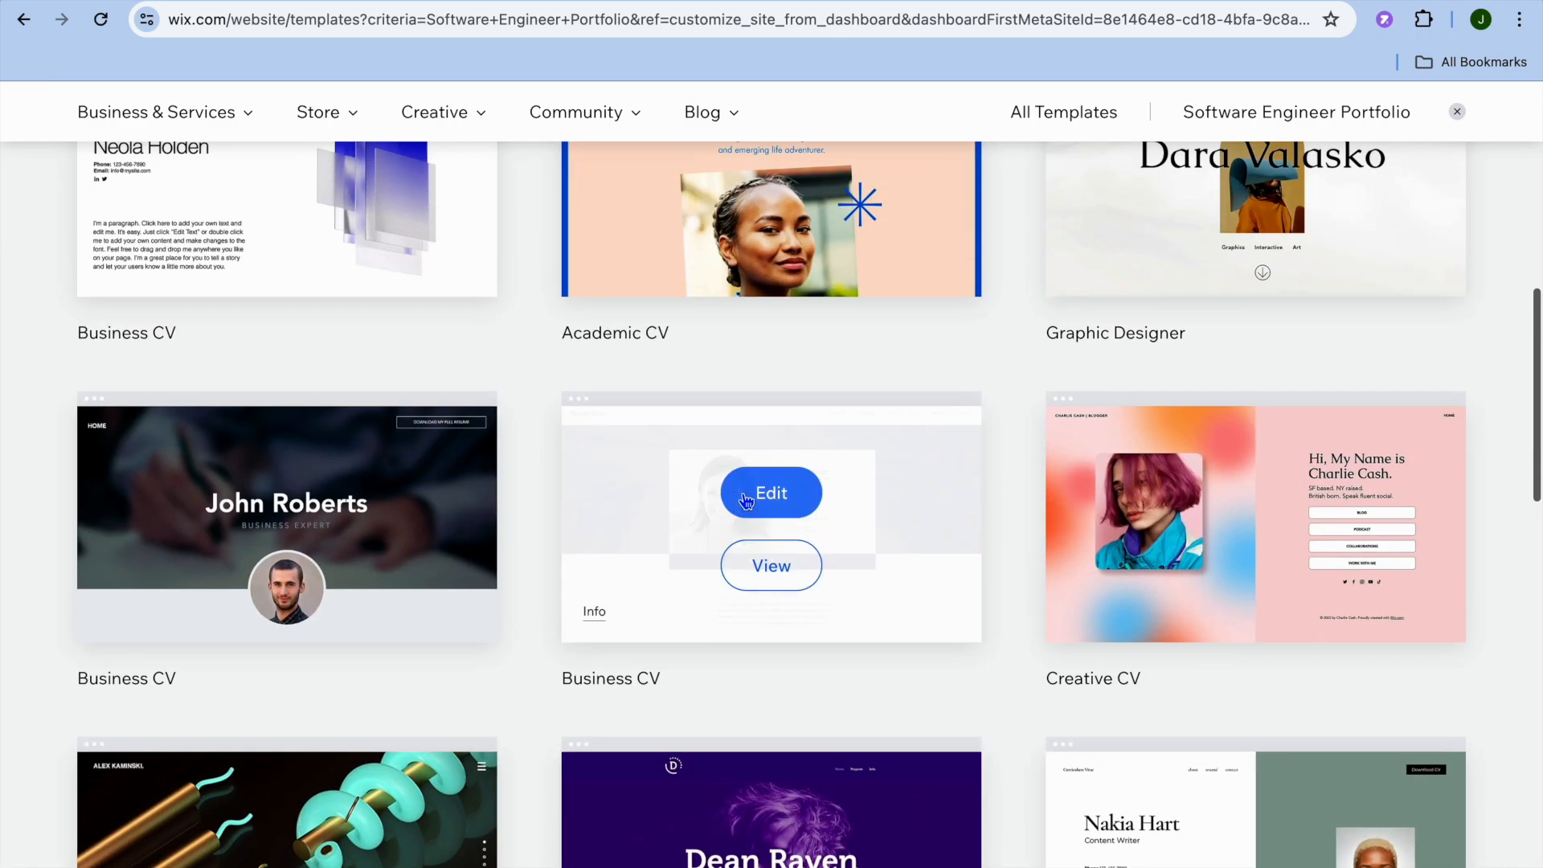
pyautogui.scroll(8, 743, 500)
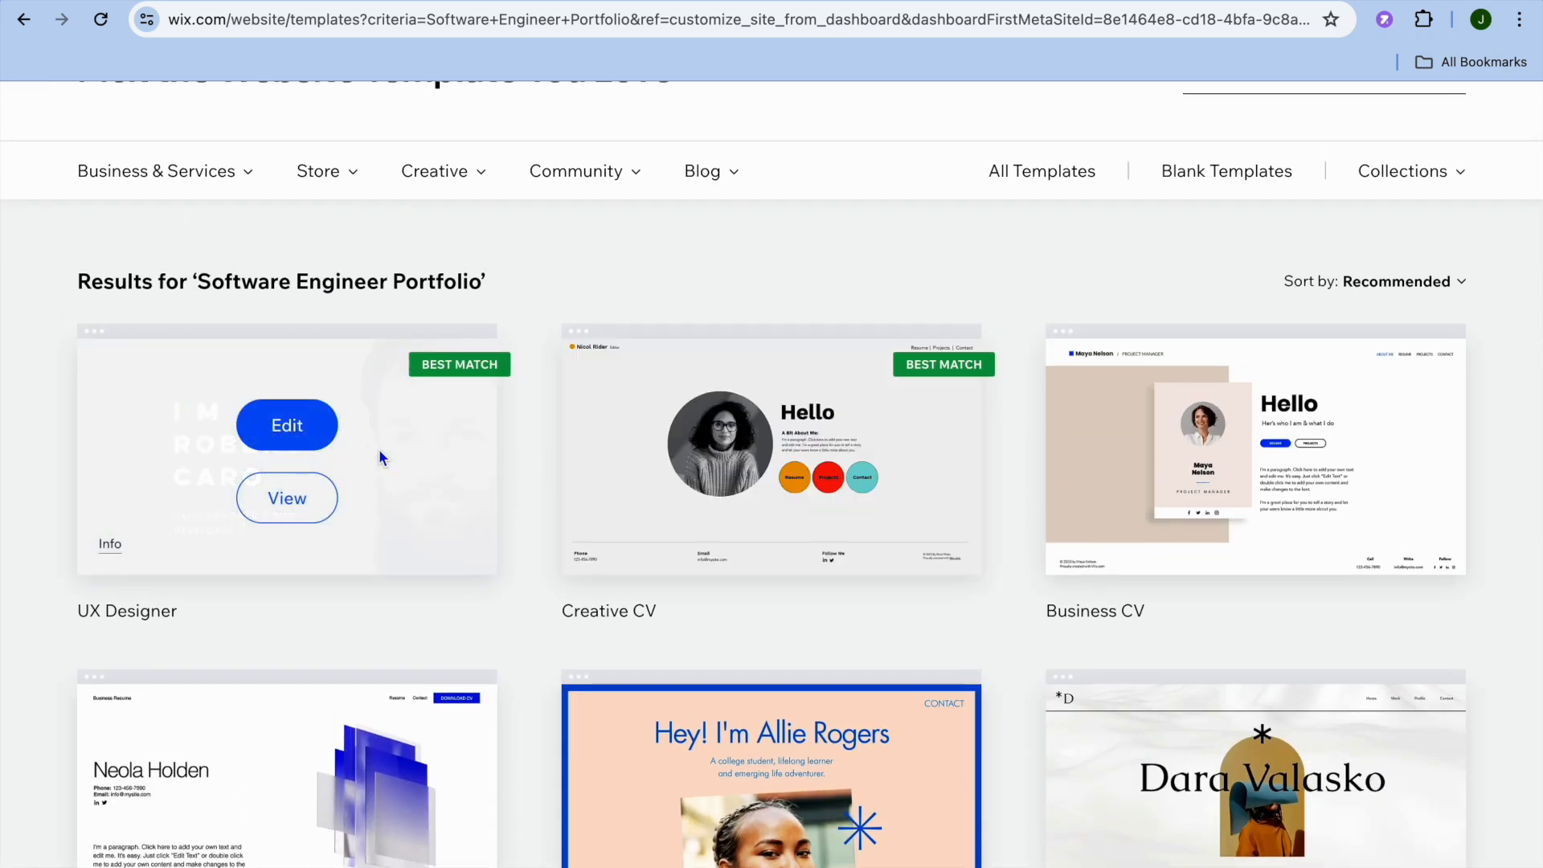
pyautogui.click(276, 430)
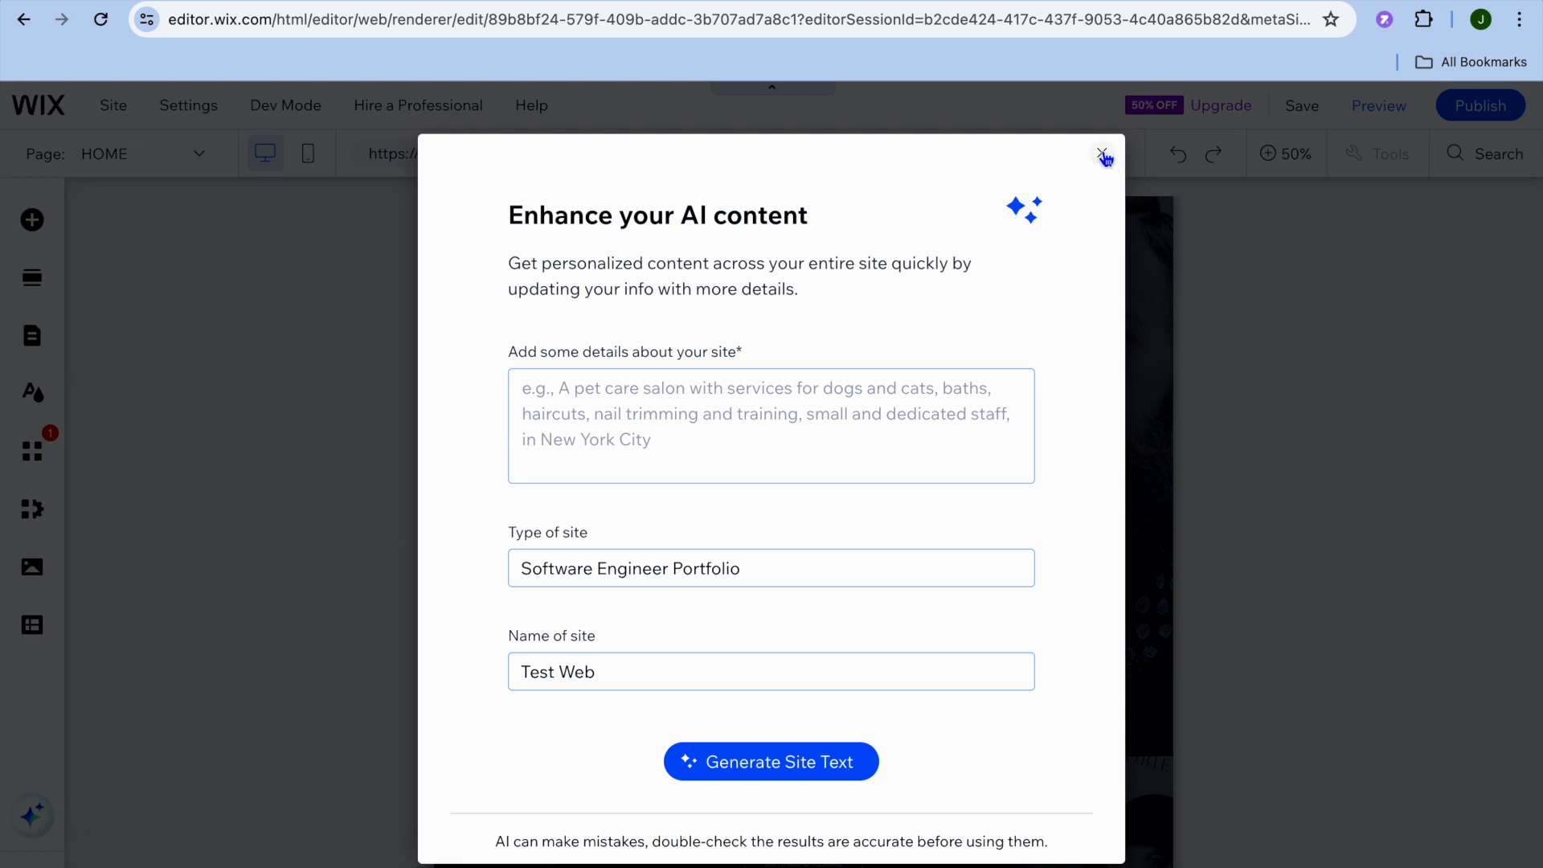
# Step: Dismiss the AI content prompt and look over the template's home page at 100% zoom
pyautogui.click(1102, 155)
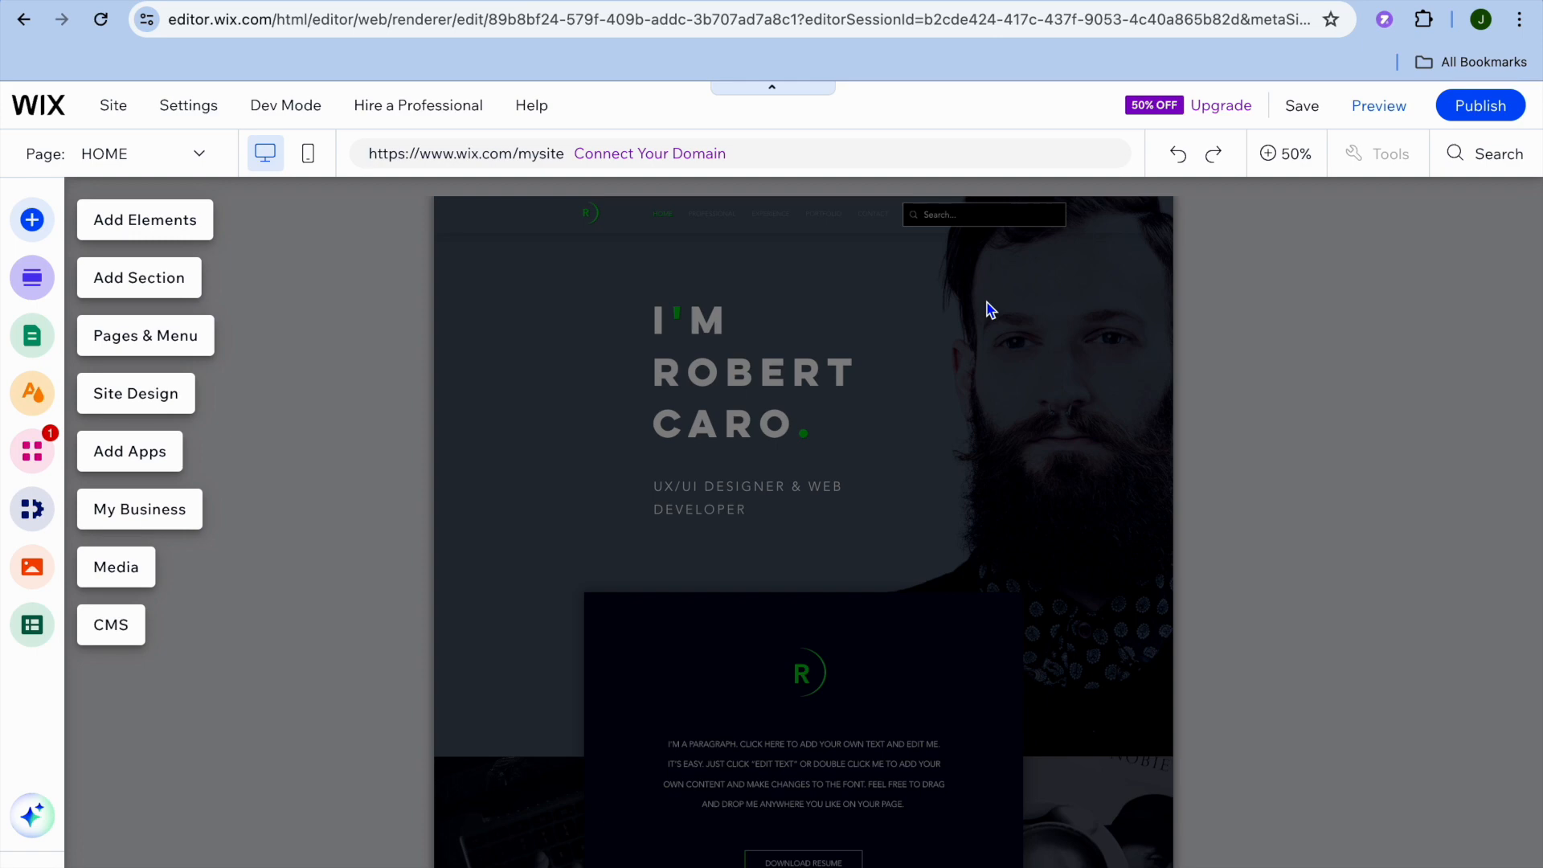
pyautogui.click(1295, 158)
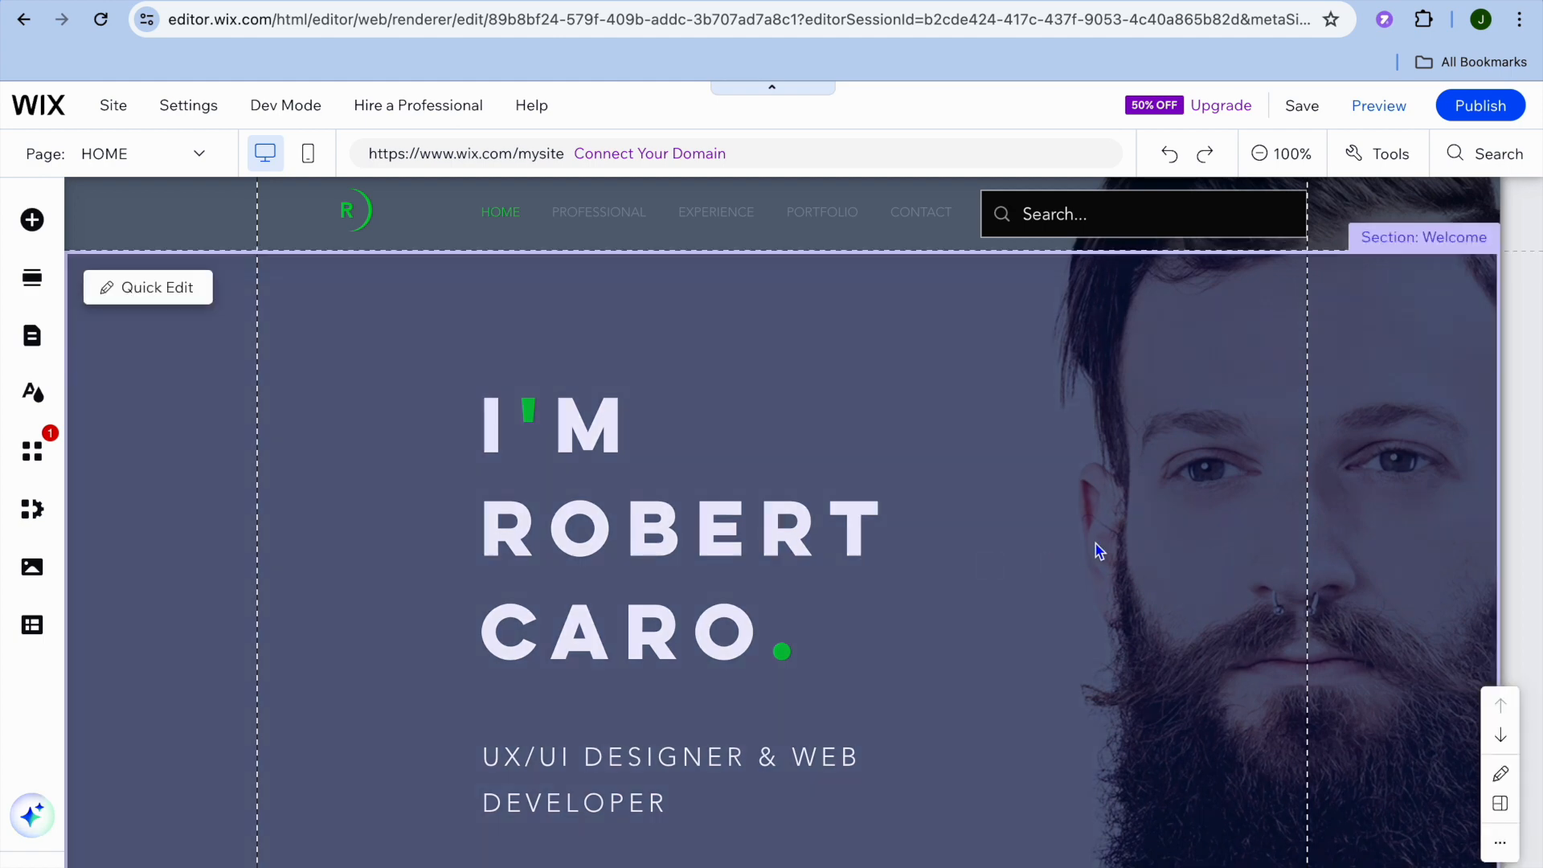
pyautogui.scroll(-3, 1096, 543)
pyautogui.scroll(3, 1096, 544)
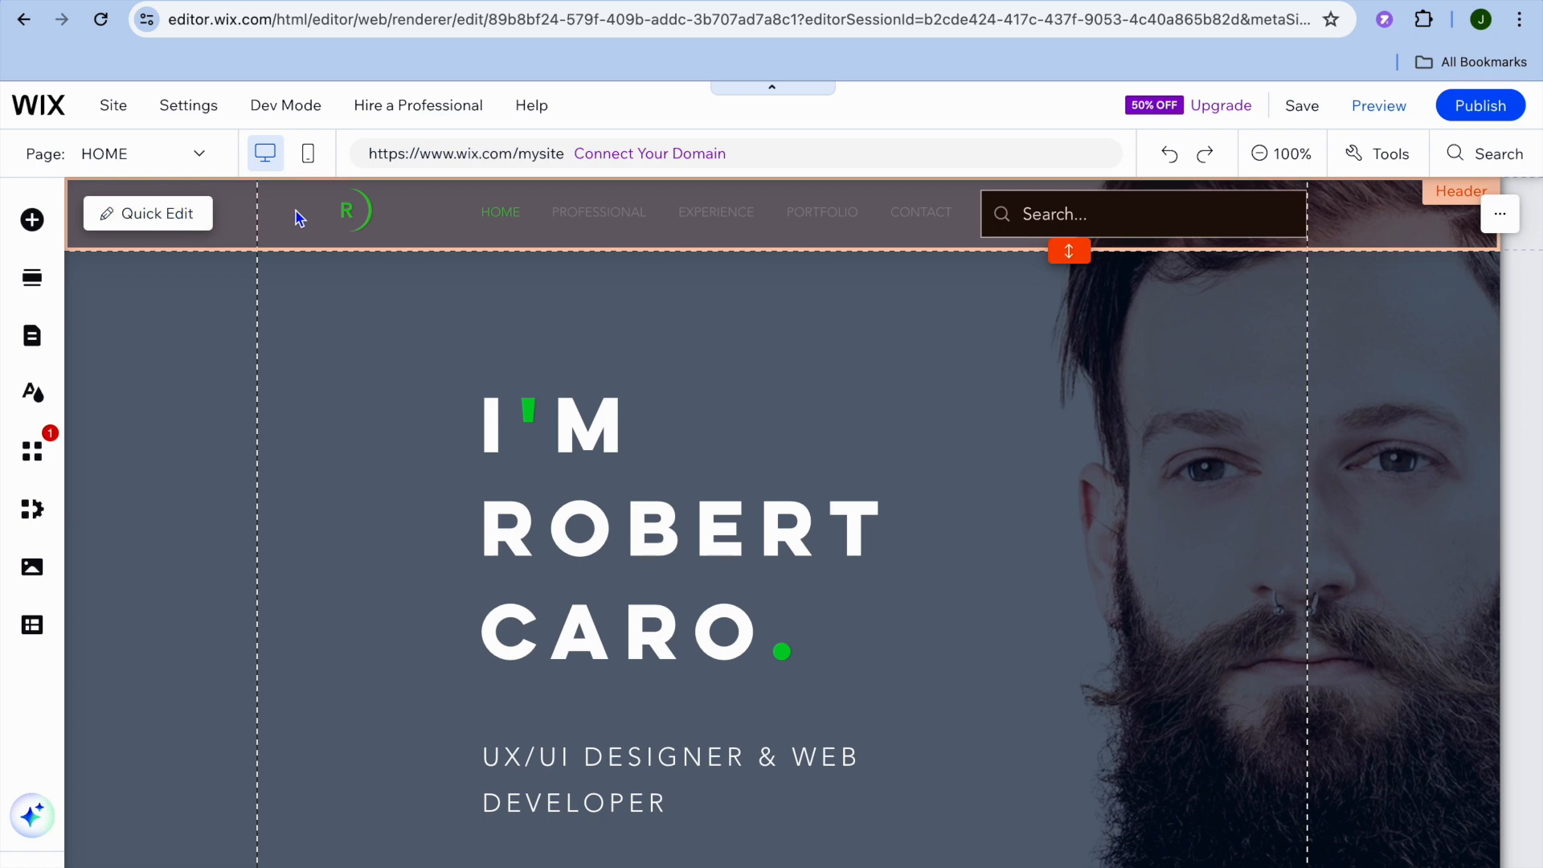
# Step: Change the logo letter in the site header to J using Quick Edit
pyautogui.click(156, 211)
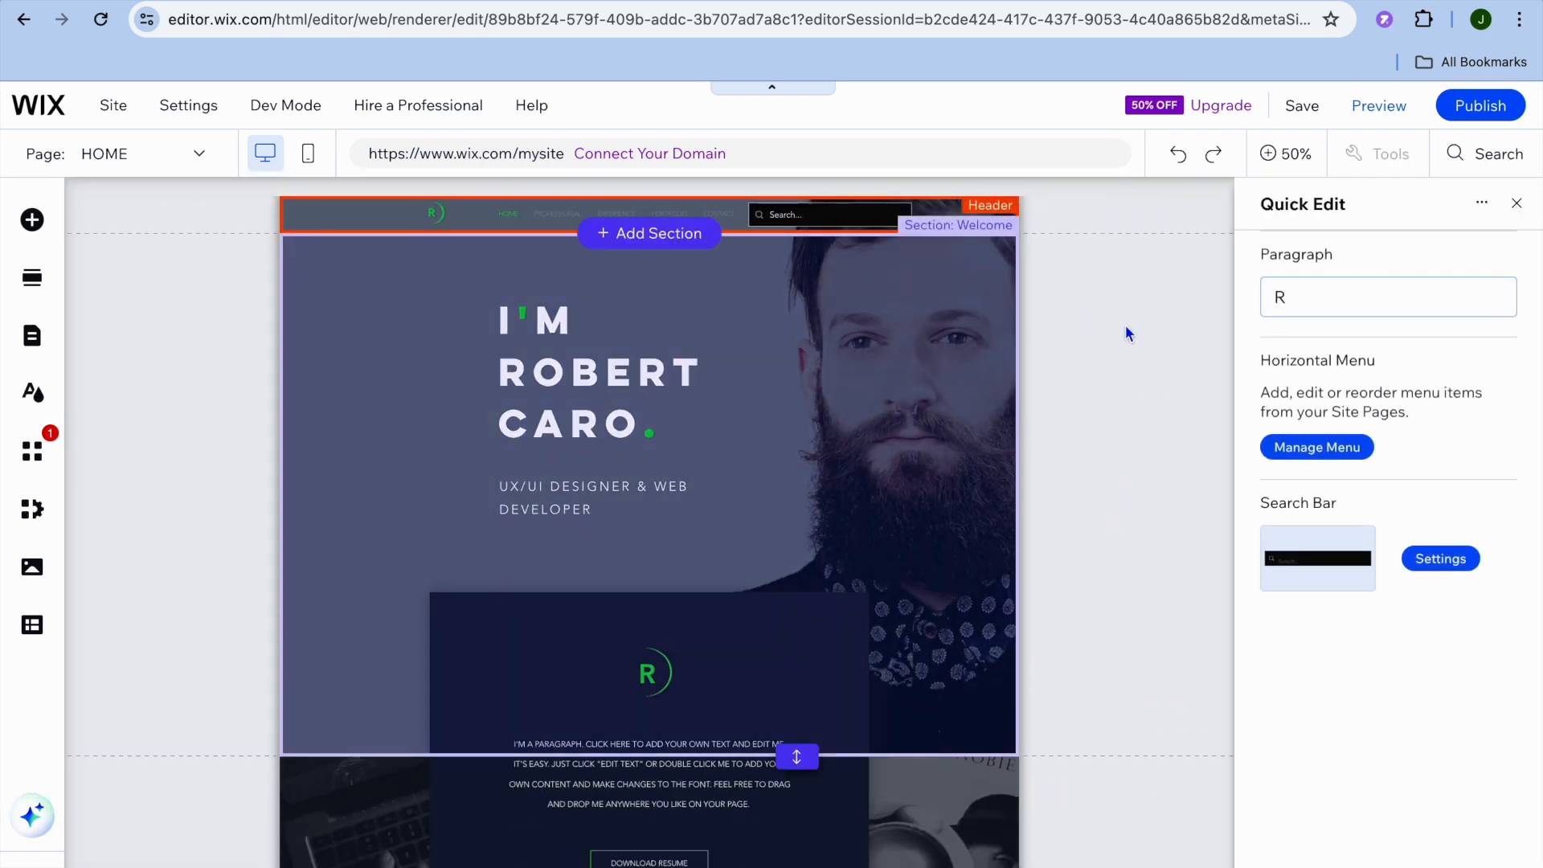
pyautogui.click(1295, 305)
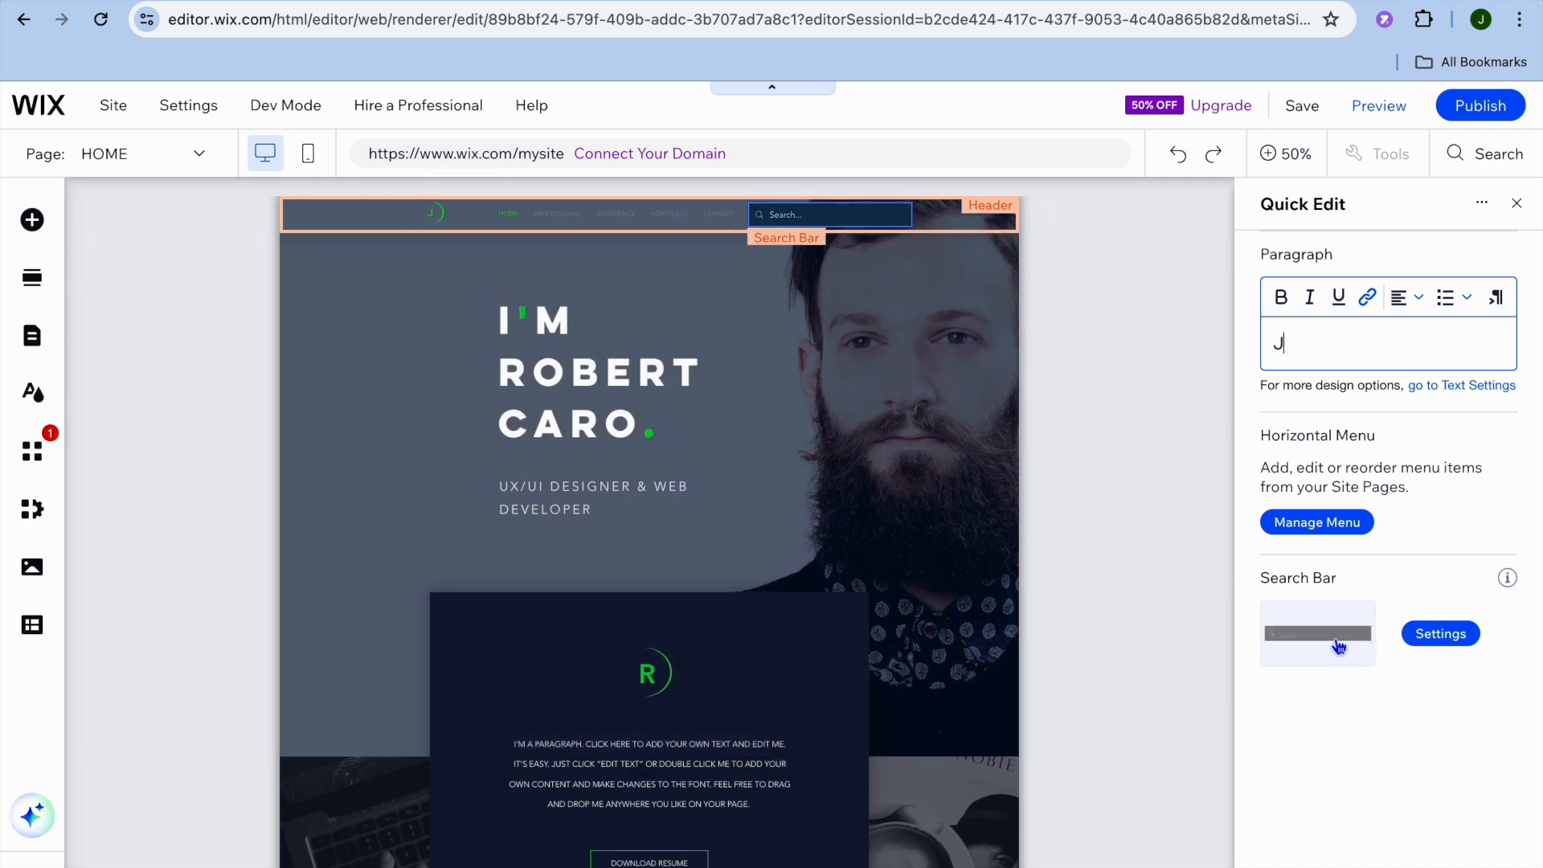
pyautogui.click(1516, 203)
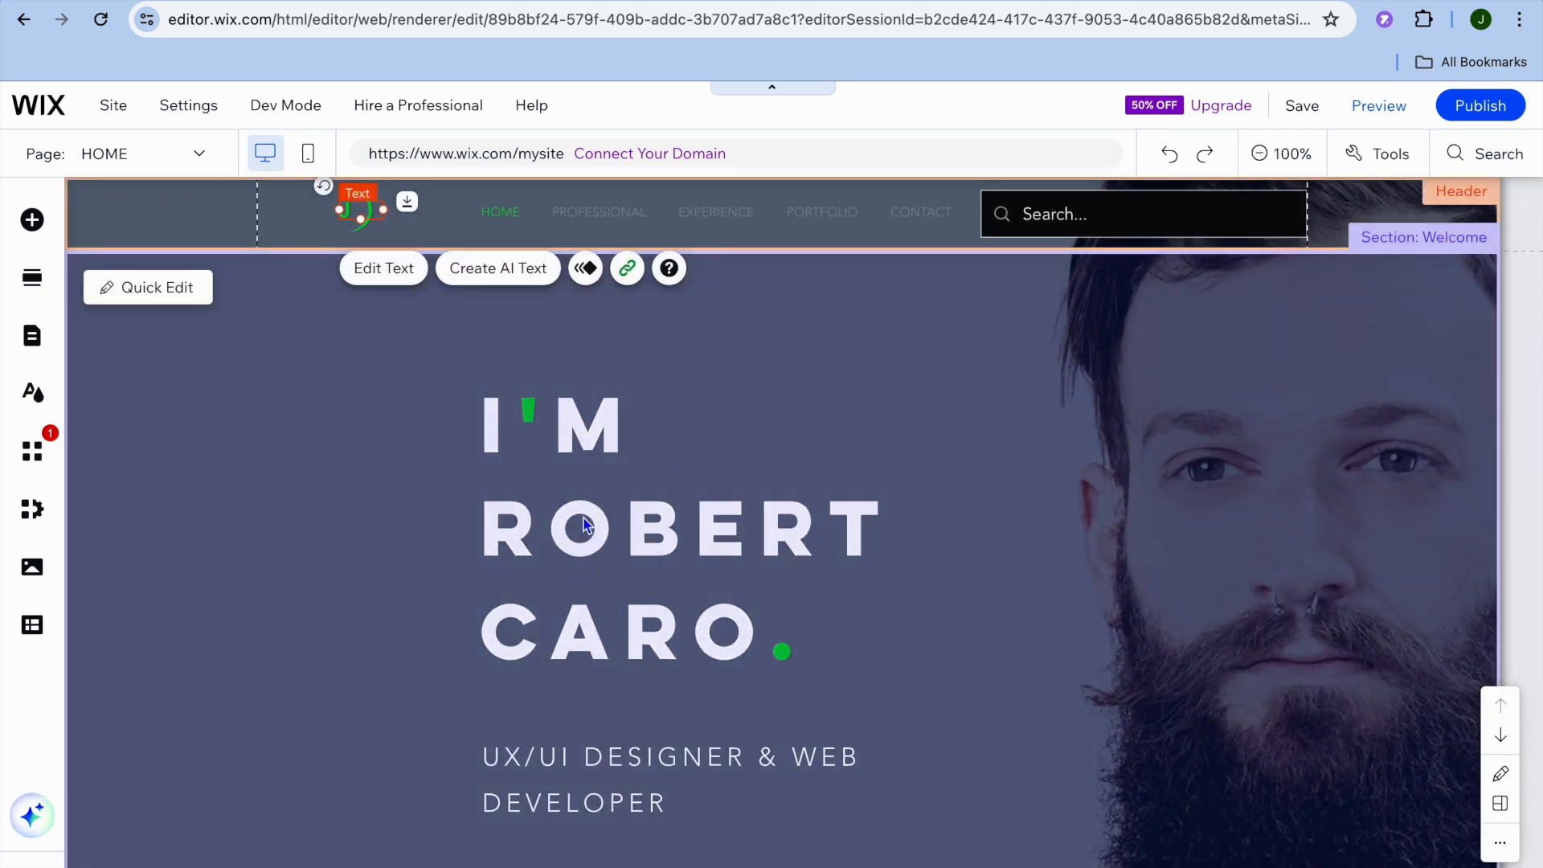
# Step: Replace the sample name in the welcome headline with the site owner's first name, followed by a period
pyautogui.click(622, 529)
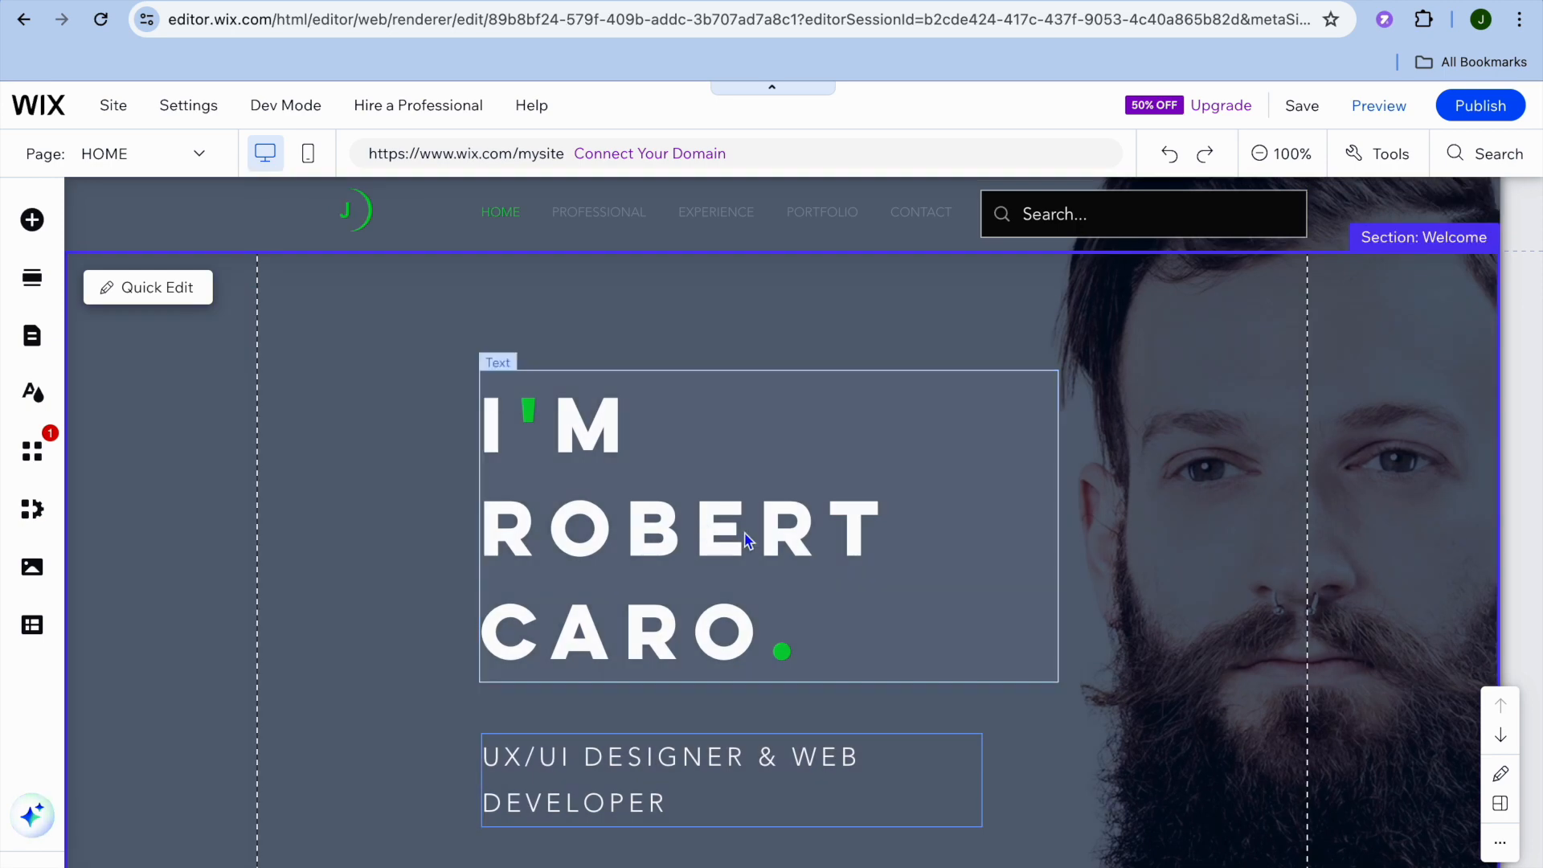
pyautogui.click(654, 531)
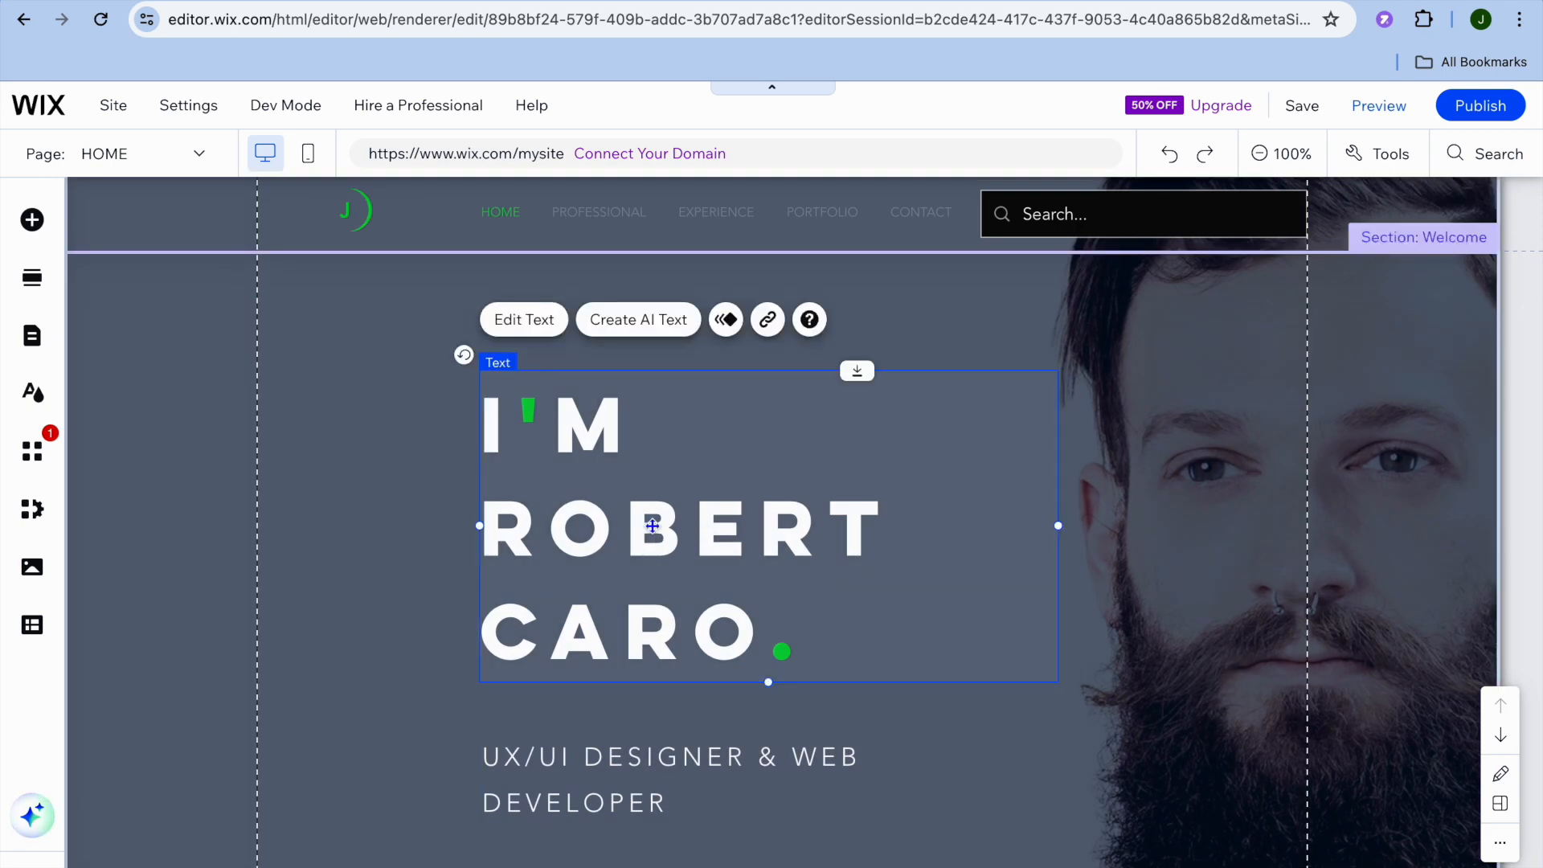
pyautogui.click(524, 320)
pyautogui.click(689, 560)
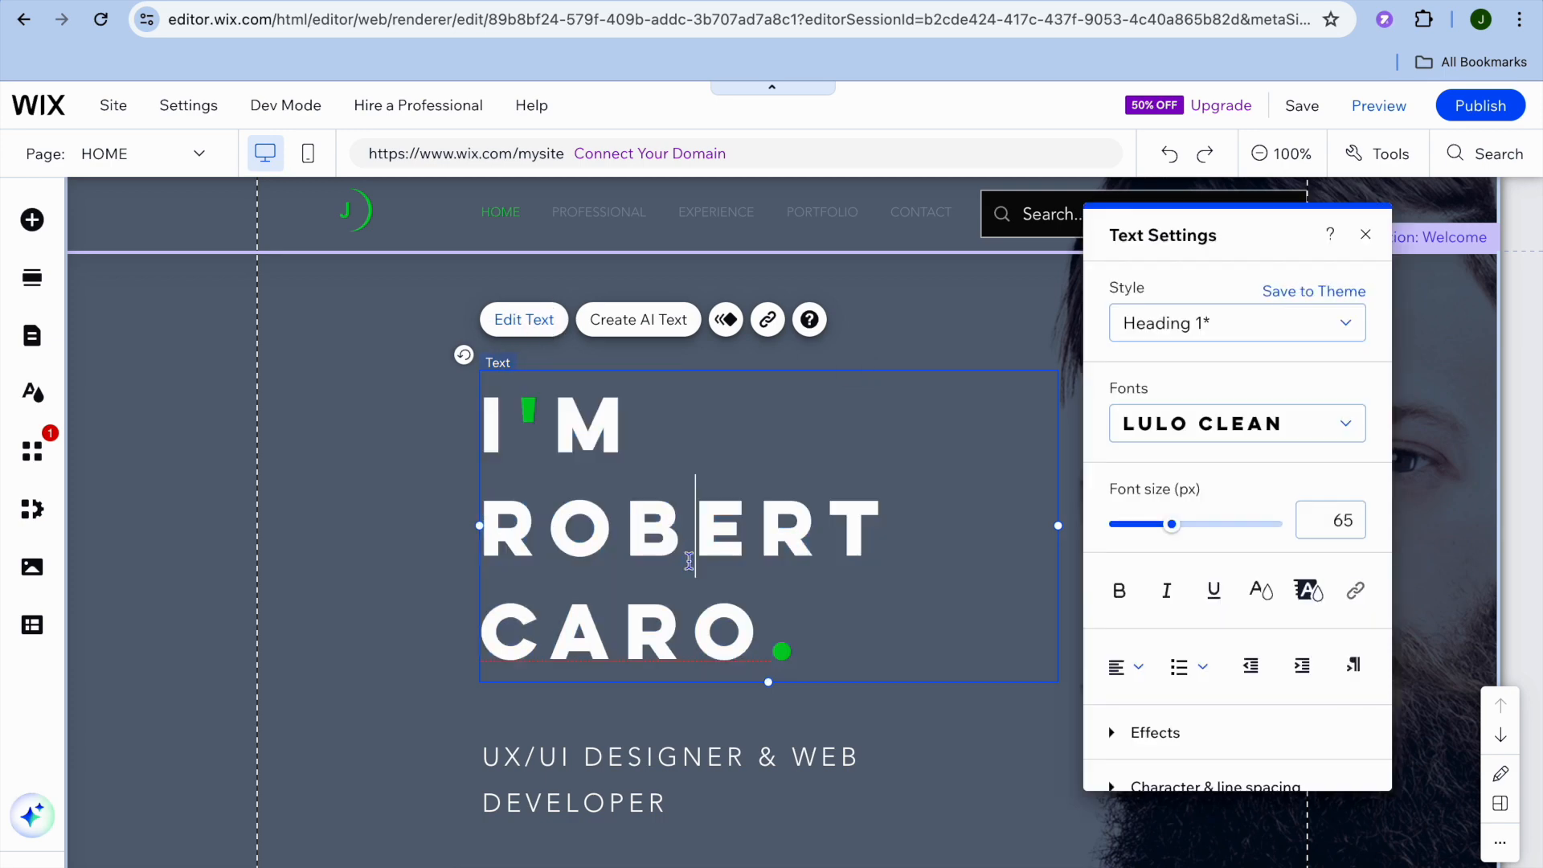
pyautogui.moveTo(484, 534); pyautogui.dragTo(742, 619)
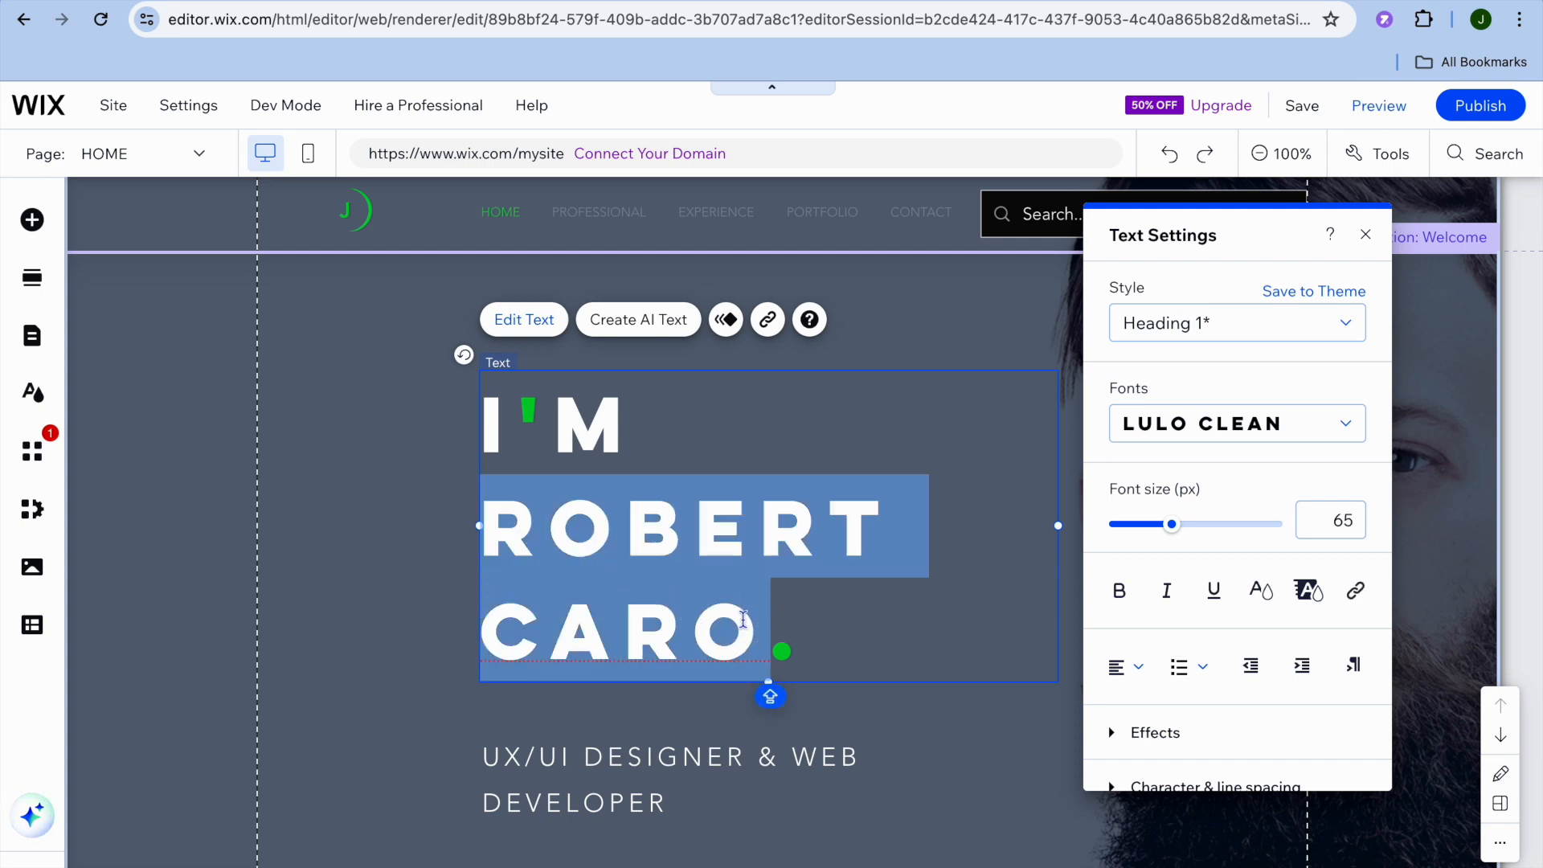
pyautogui.write('JASON.')
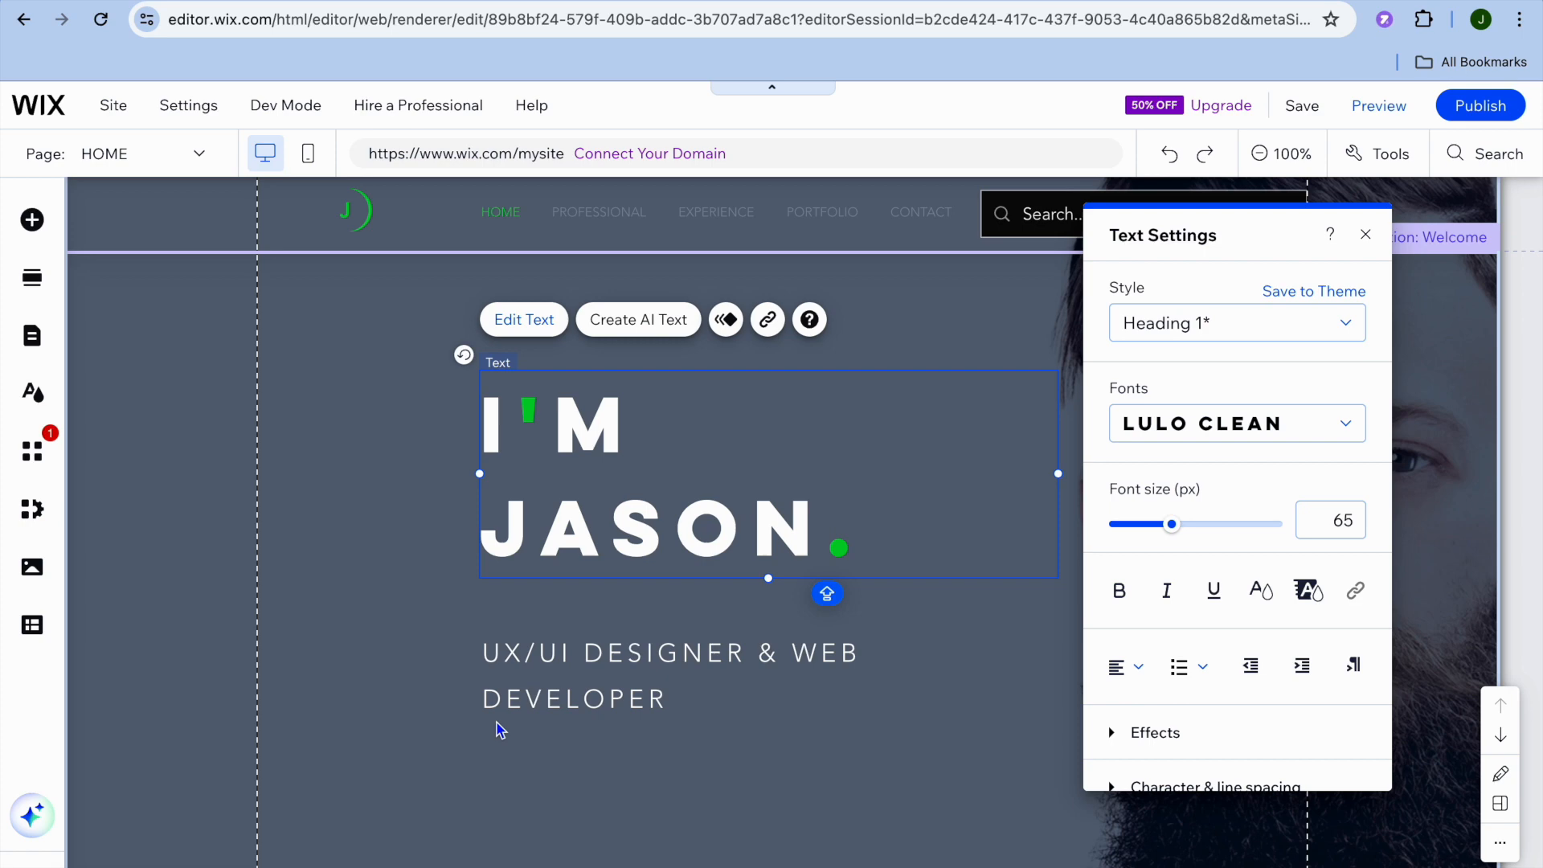
# Step: Open the image library for the welcome strip's background and browse the Wix media
pyautogui.click(304, 499)
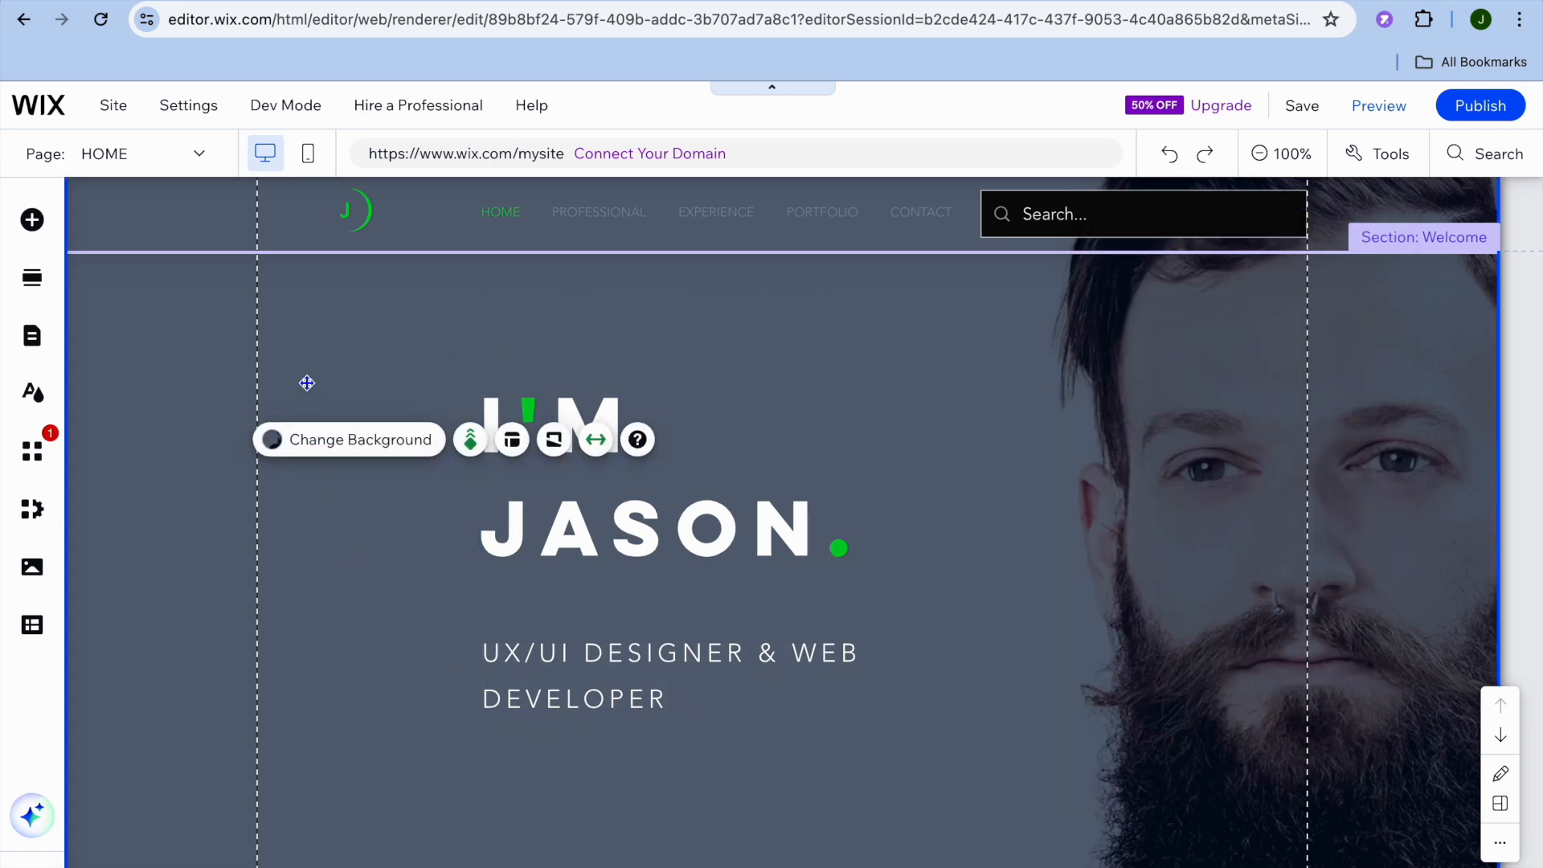
pyautogui.click(345, 454)
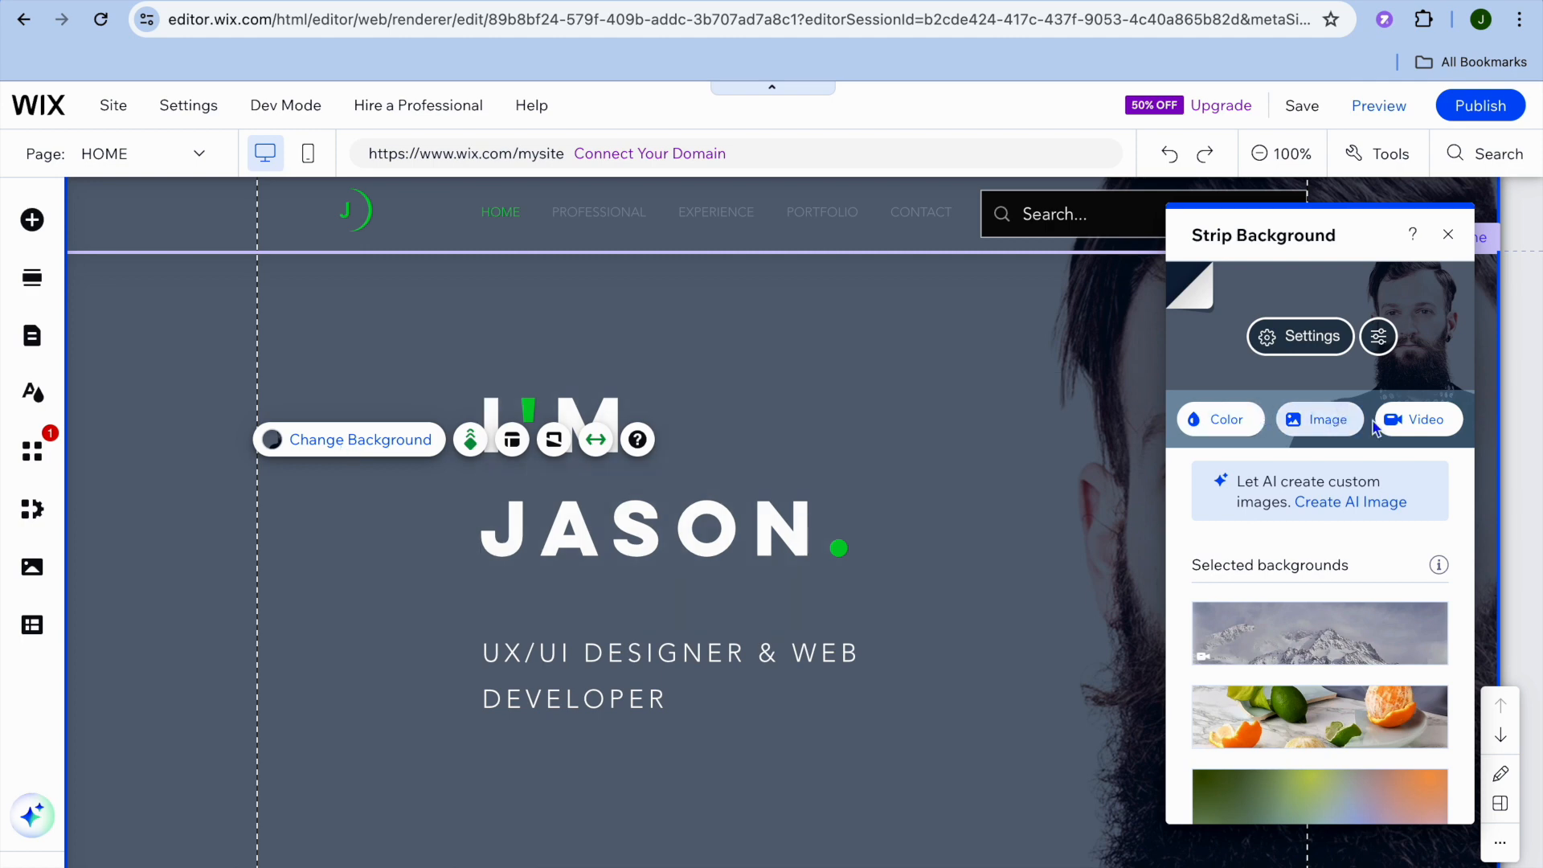
pyautogui.click(1336, 432)
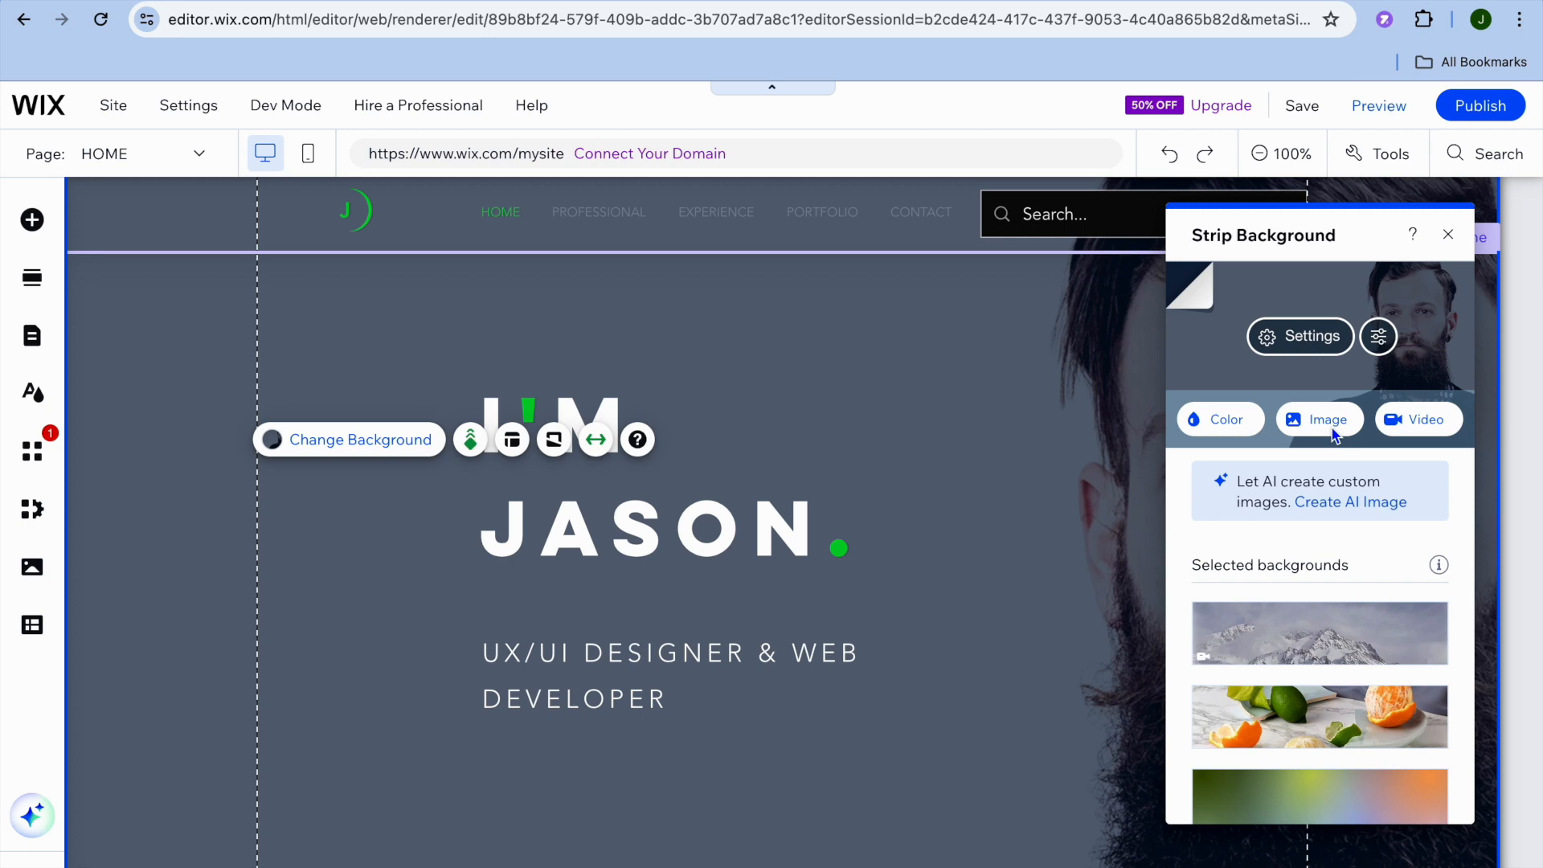
pyautogui.click(1313, 426)
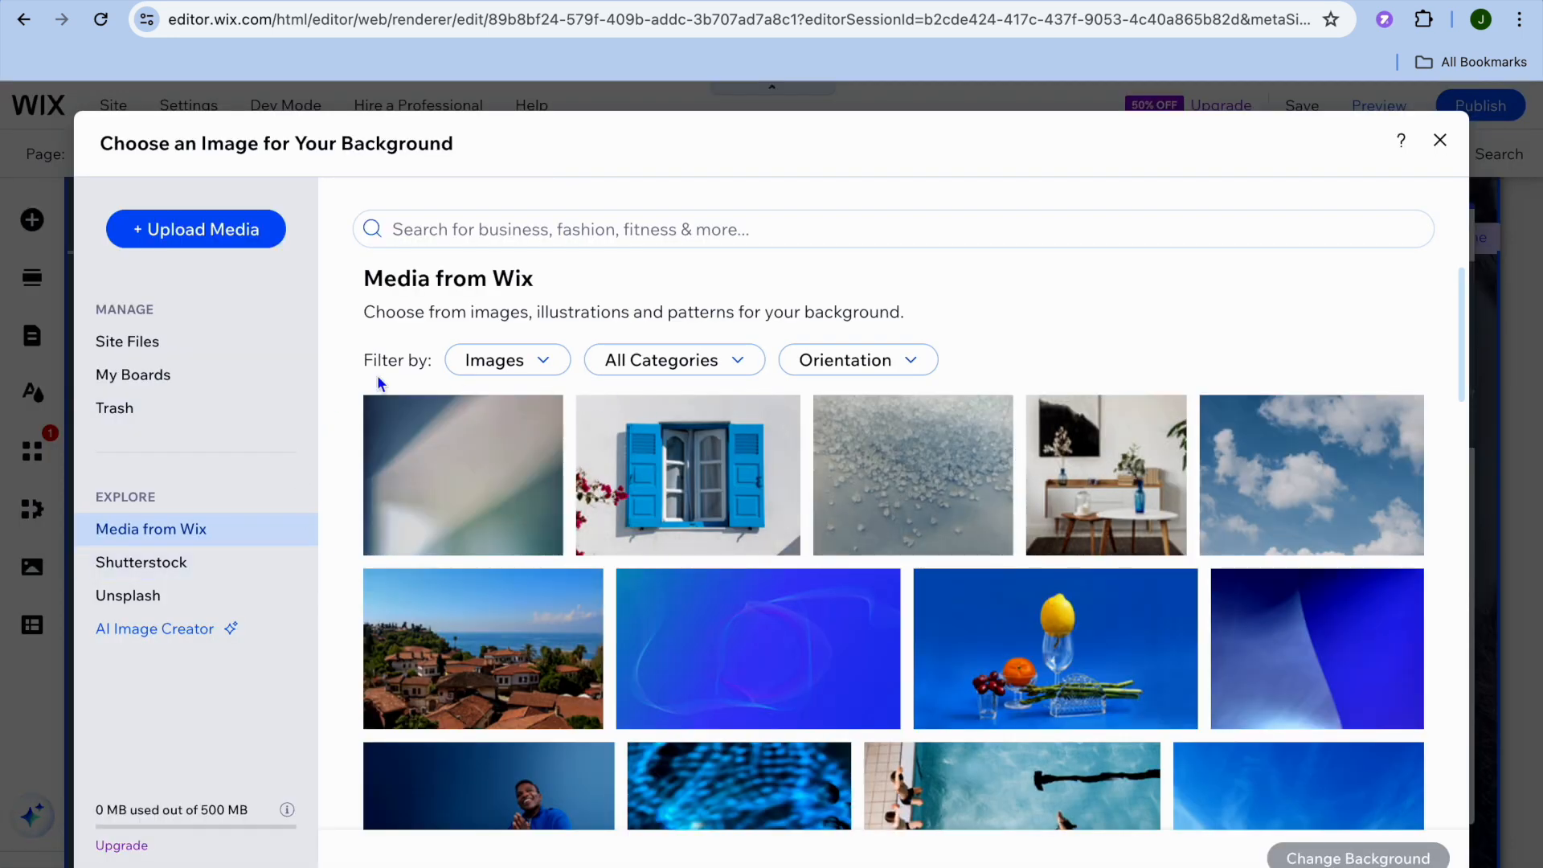
pyautogui.scroll(-5, 509, 389)
pyautogui.scroll(5, 509, 389)
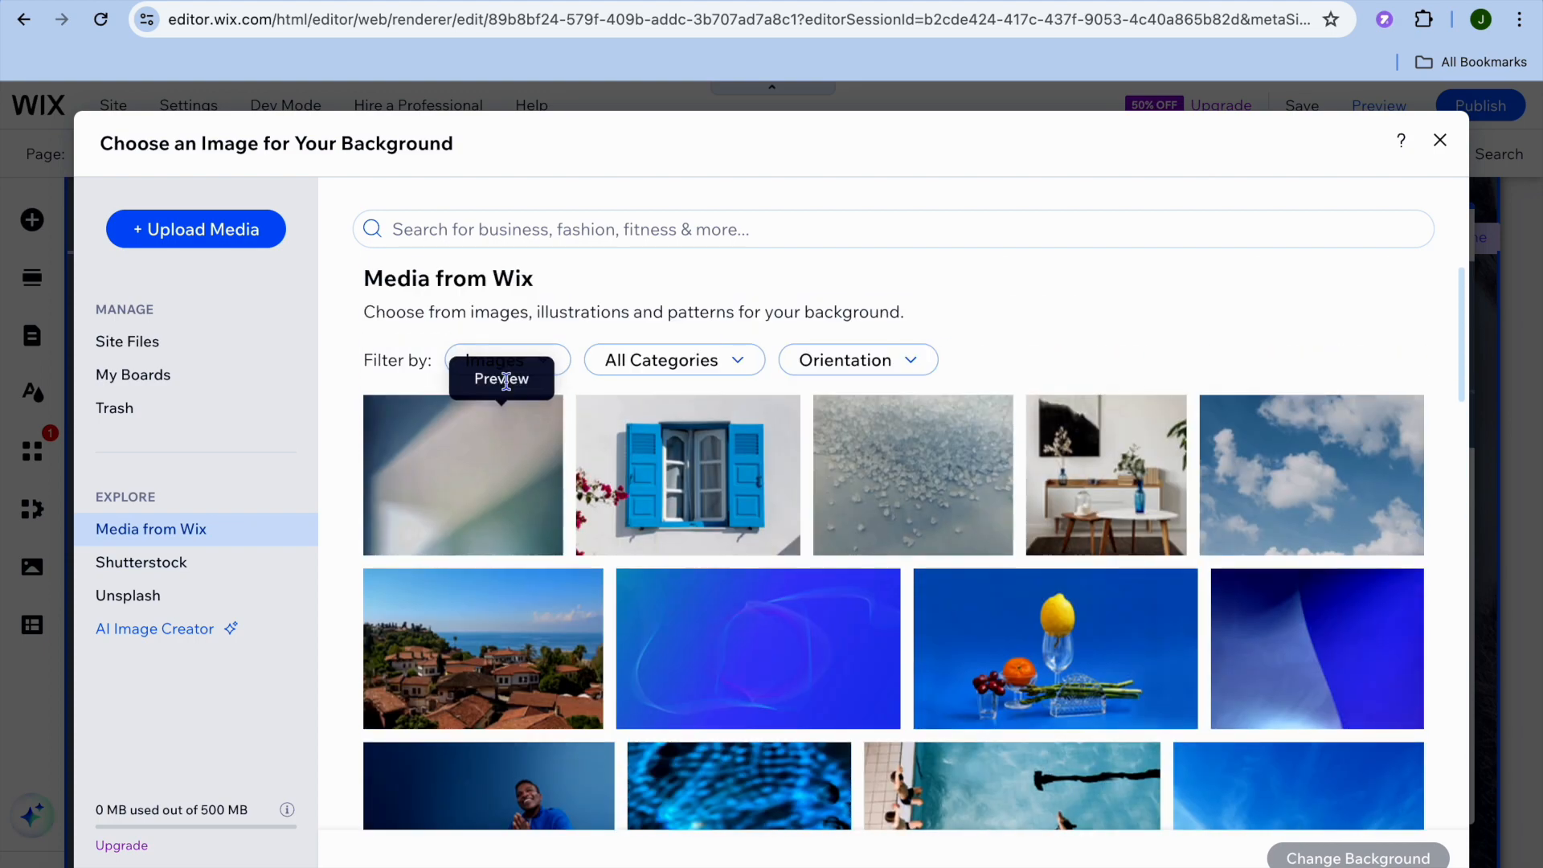
# Step: Search the Wix media for MAN and set the Man with Beard image as the welcome strip's background
pyautogui.click(597, 224)
pyautogui.press('capslock')
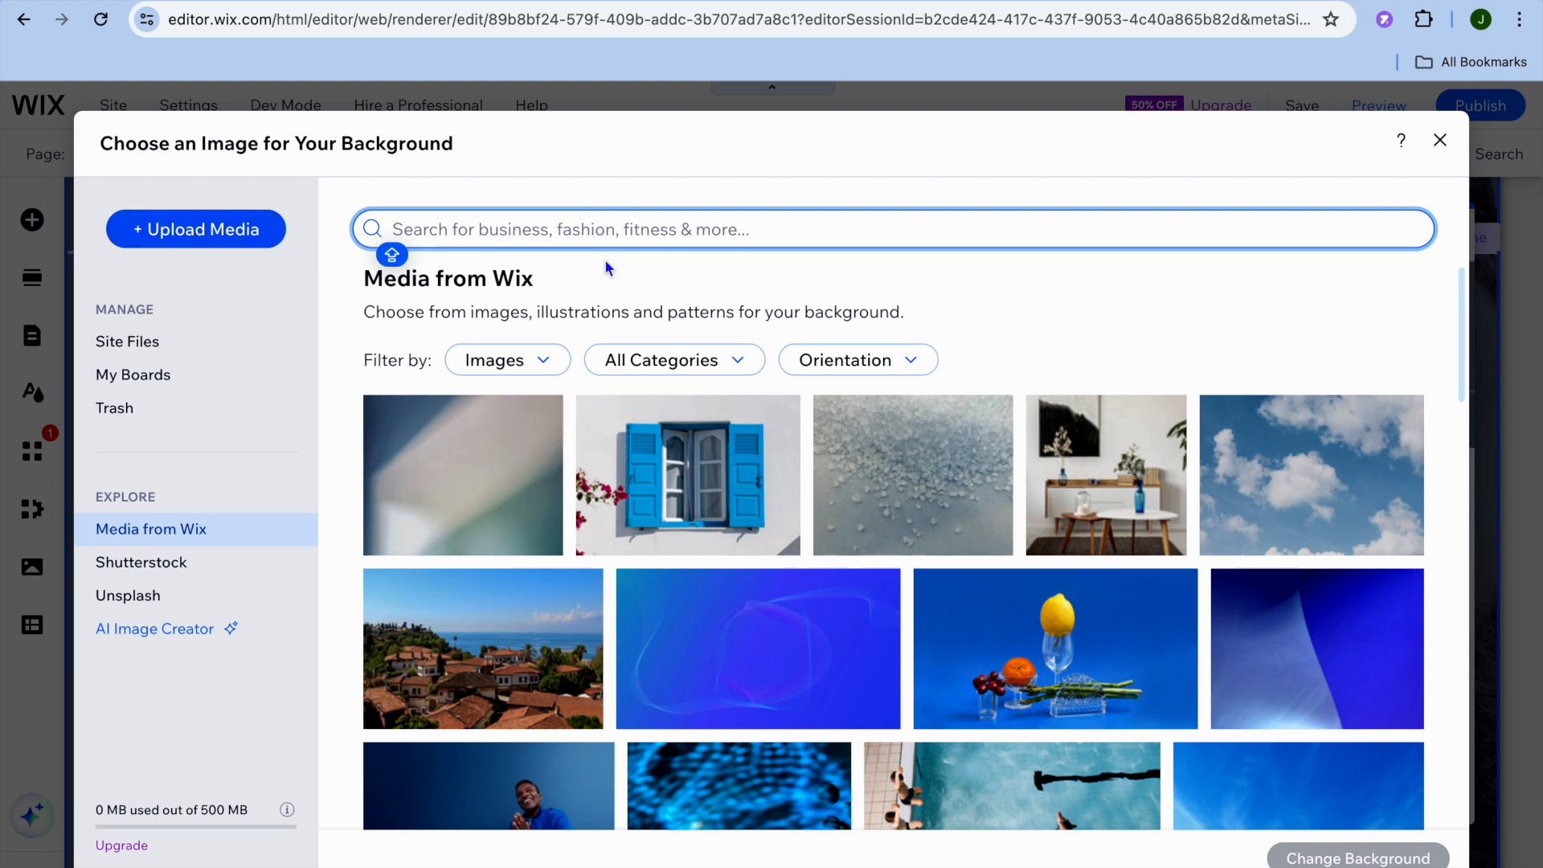
pyautogui.write('MAN')
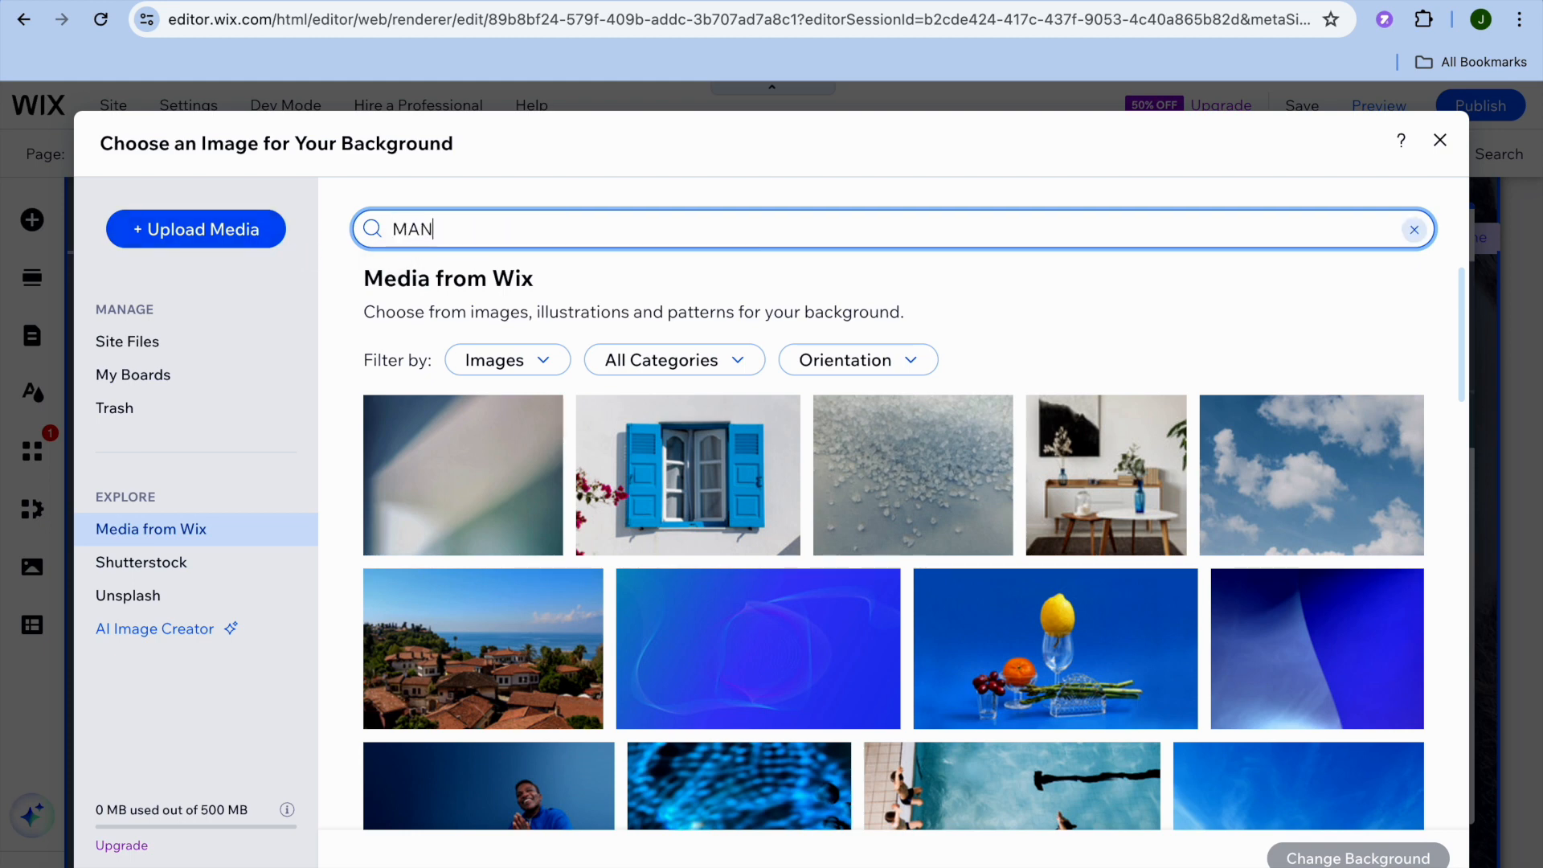
pyautogui.press('capslock')
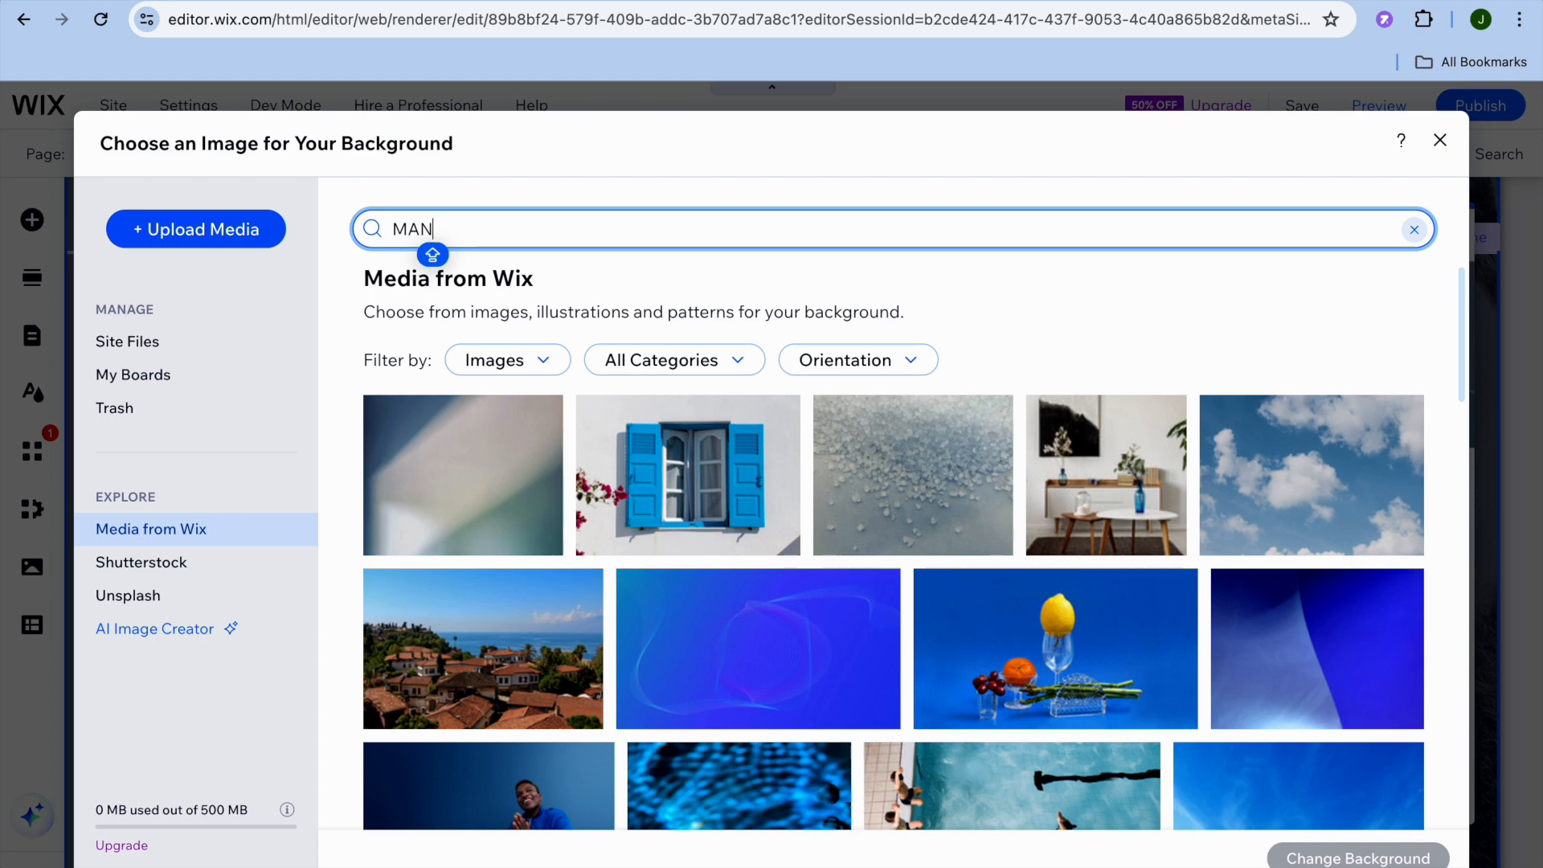
pyautogui.press('Return')
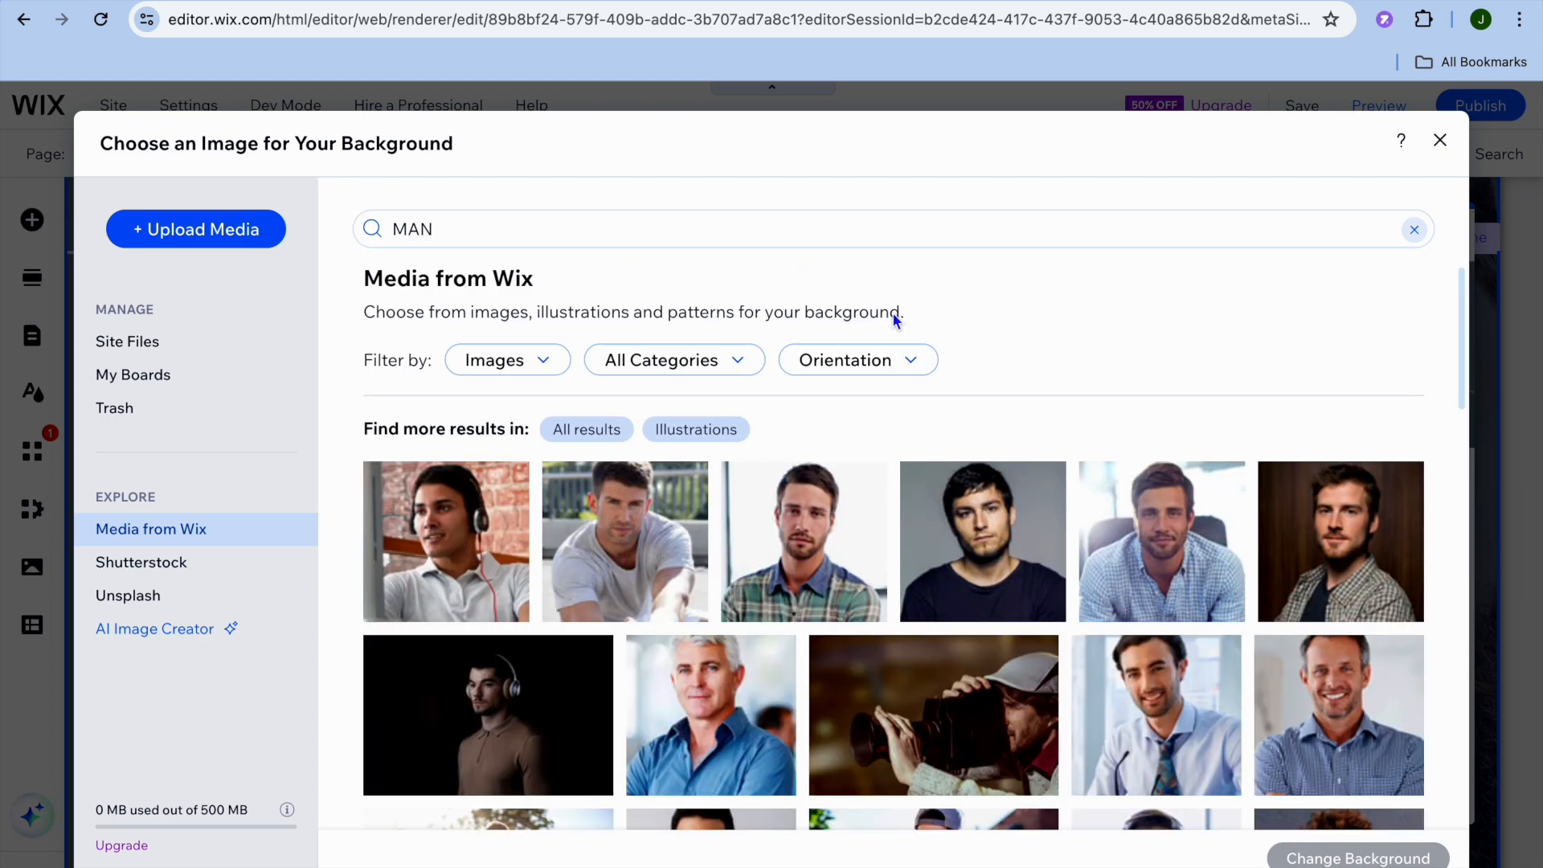
pyautogui.scroll(-4, 892, 317)
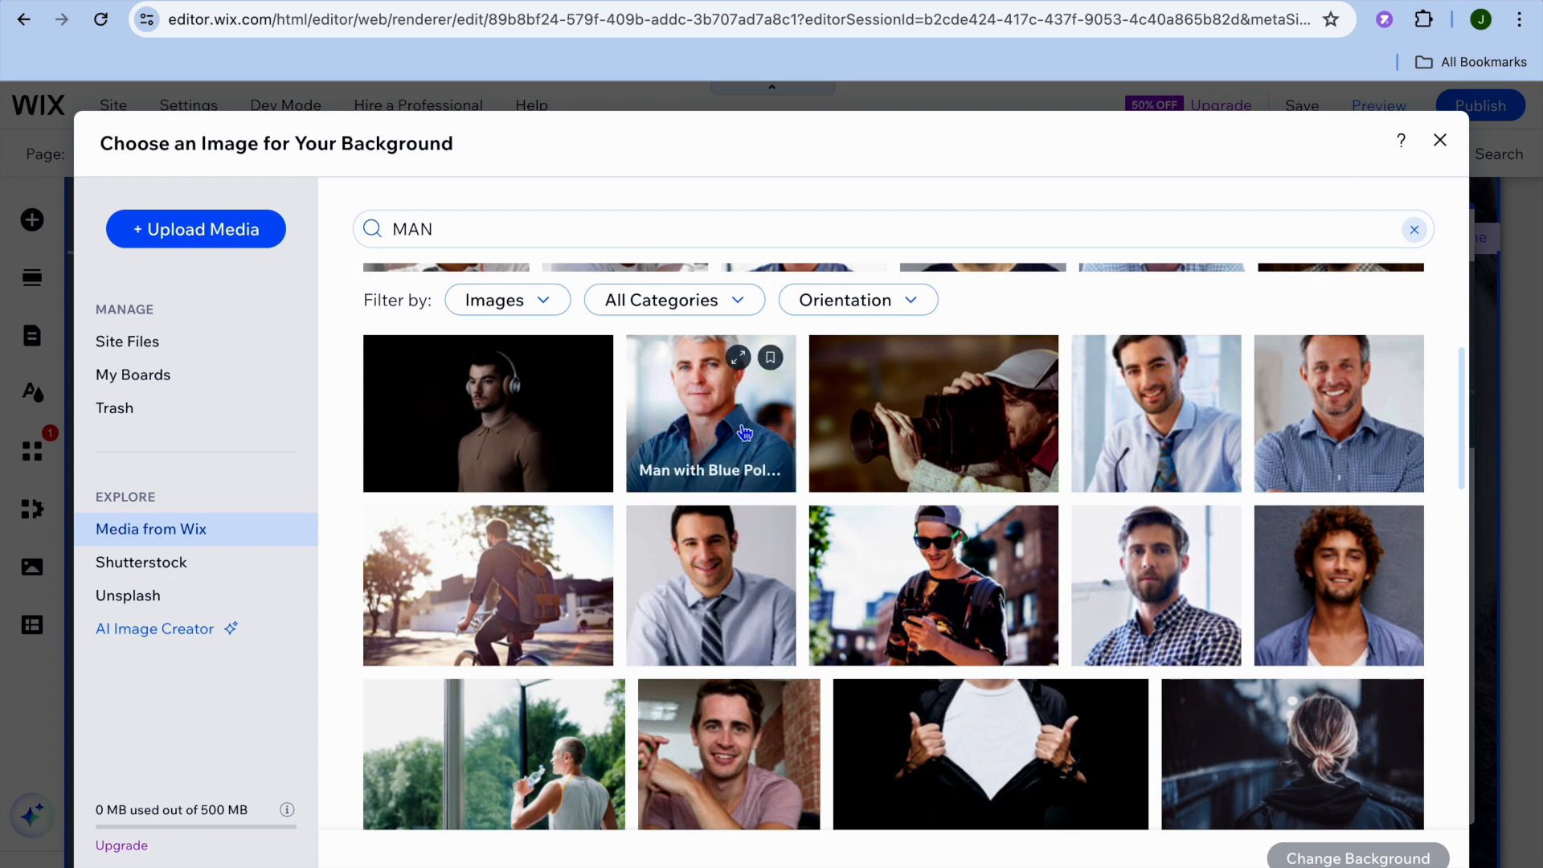
pyautogui.click(1181, 592)
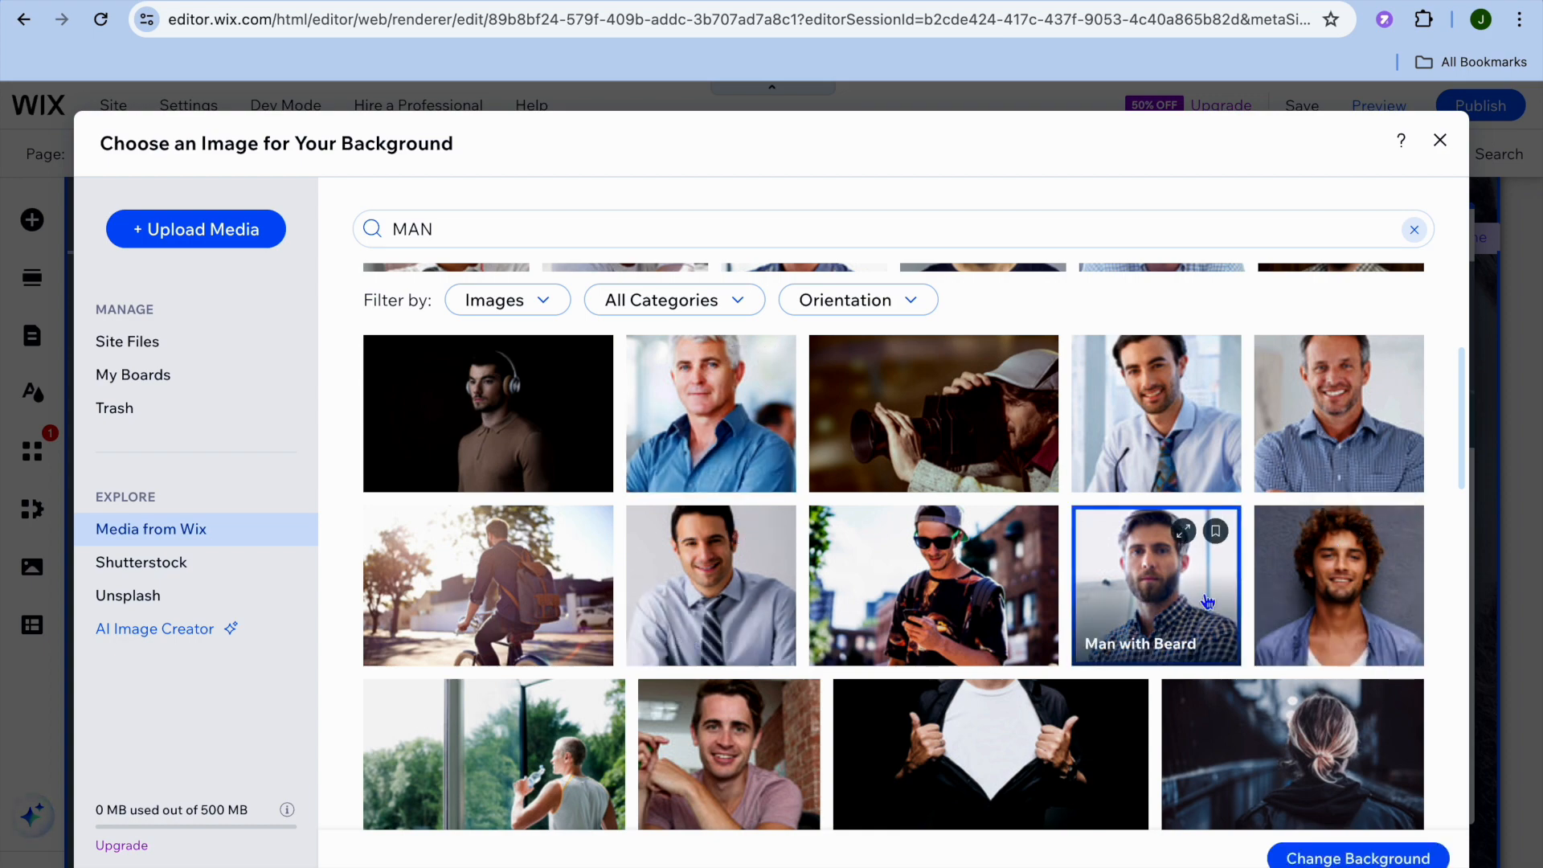
pyautogui.click(1314, 857)
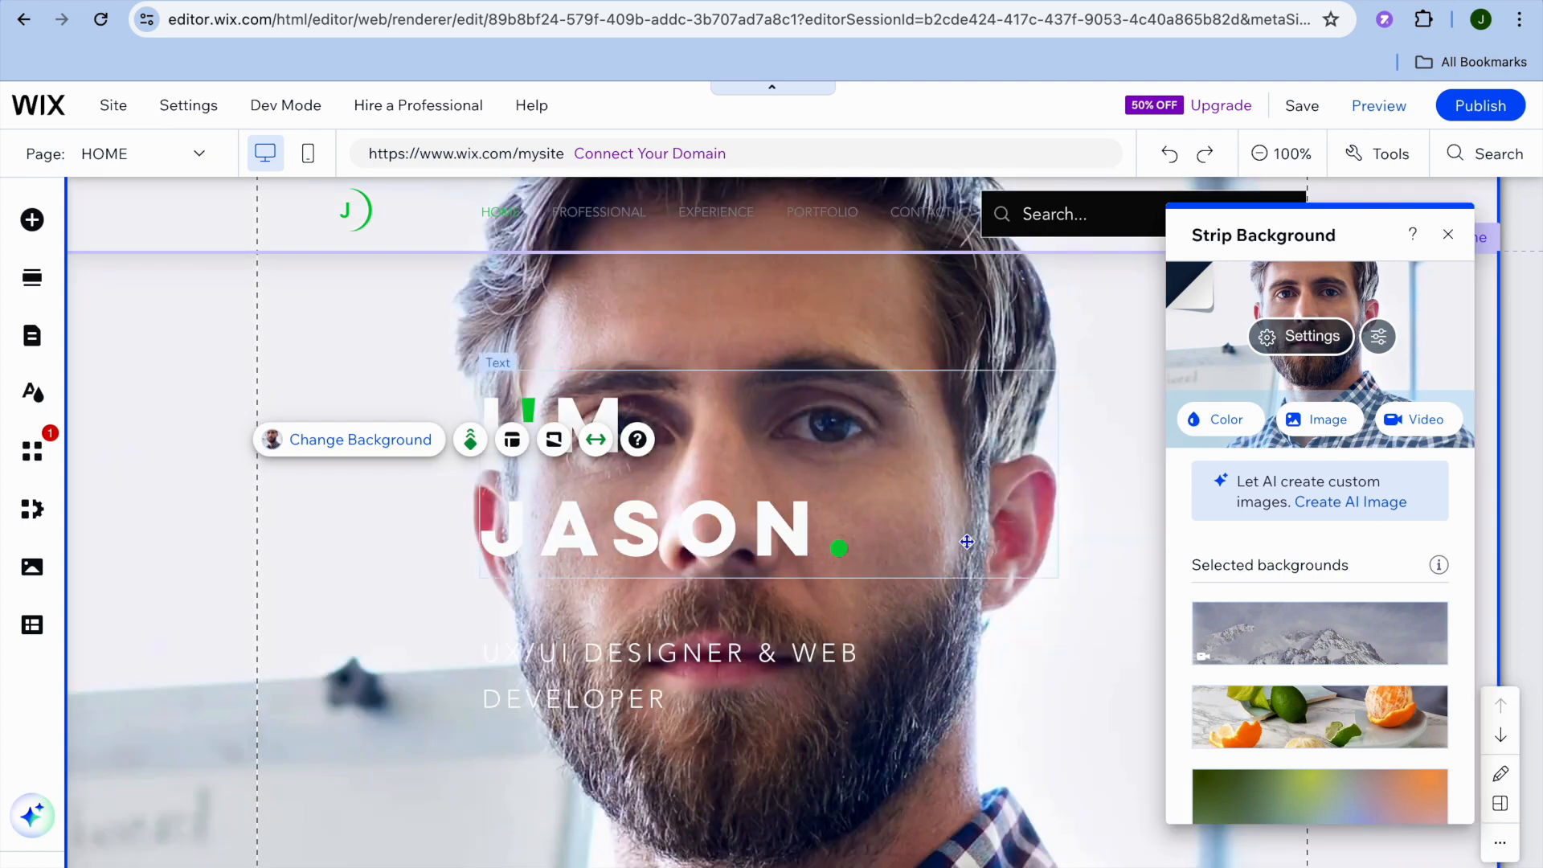
# Step: View the background photo's adjustment options in Photo Studio, close it without changes and look over the home page
pyautogui.click(1379, 340)
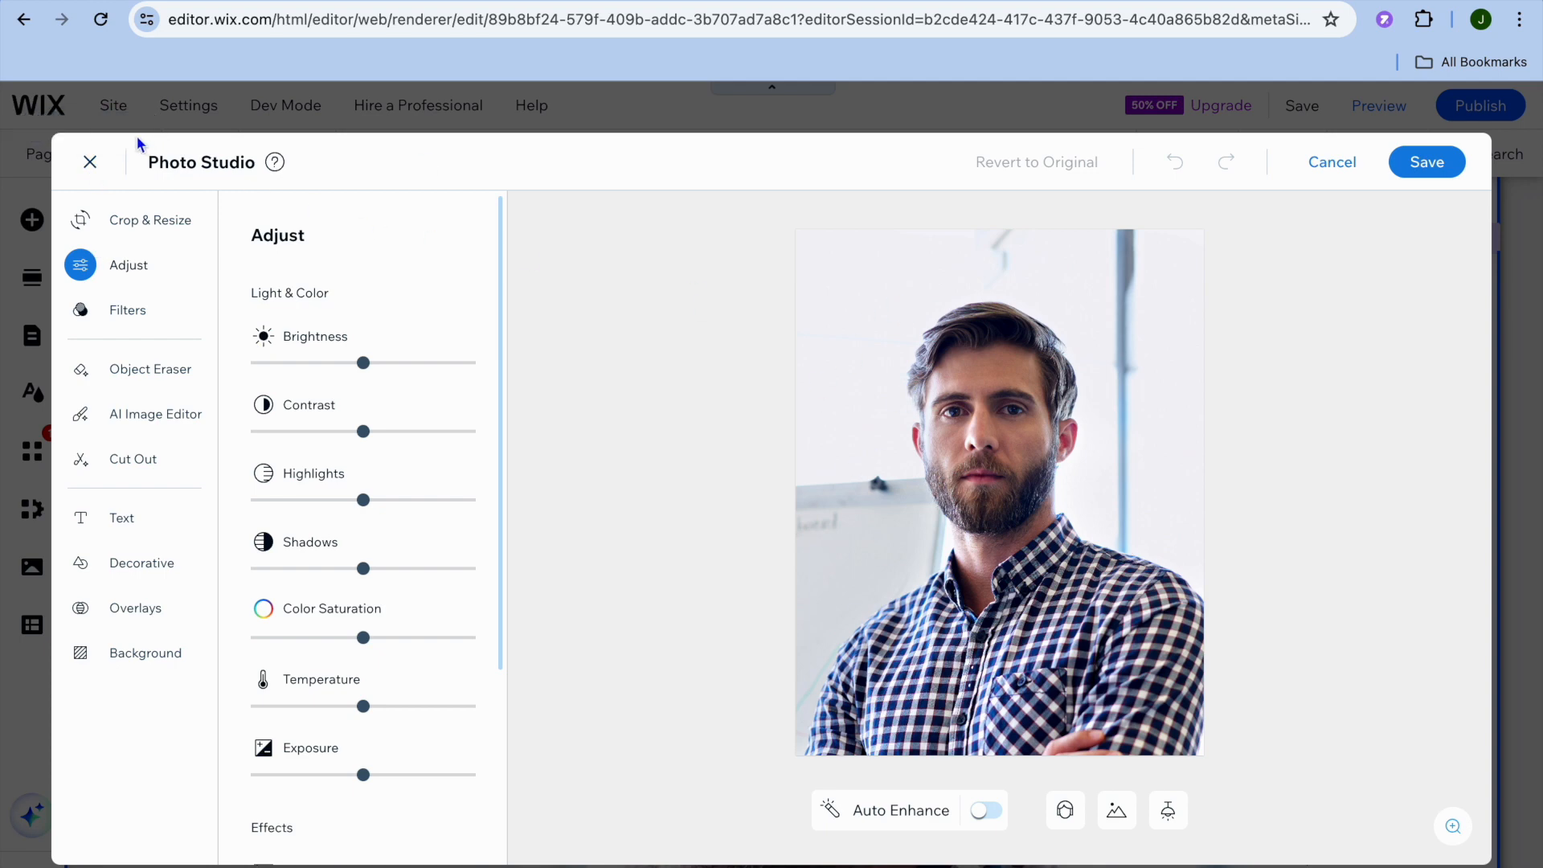
pyautogui.click(92, 161)
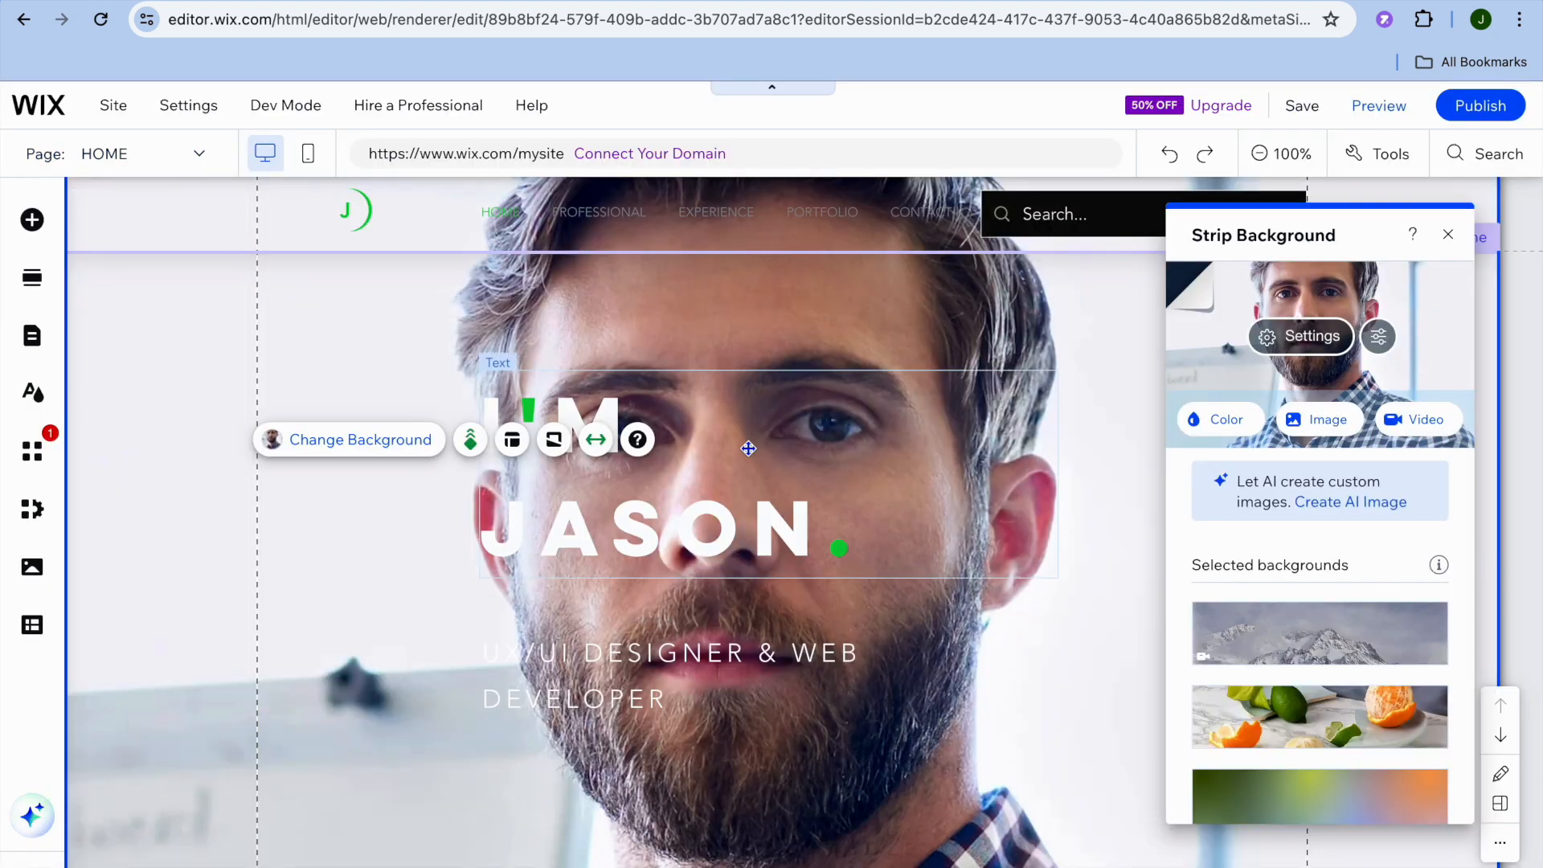
pyautogui.scroll(-15, 802, 749)
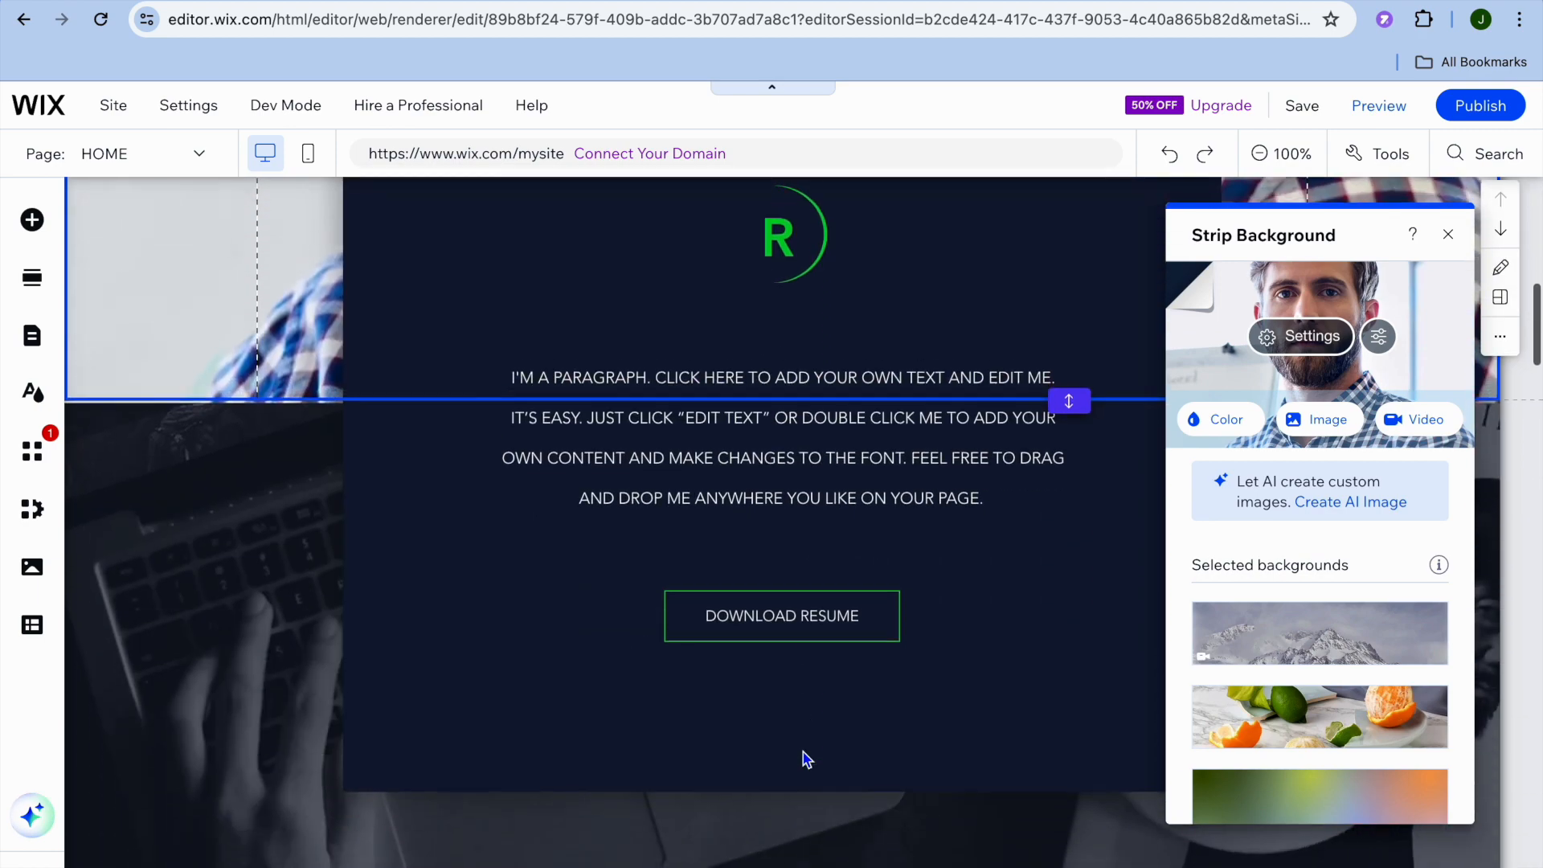
pyautogui.scroll(15, 804, 755)
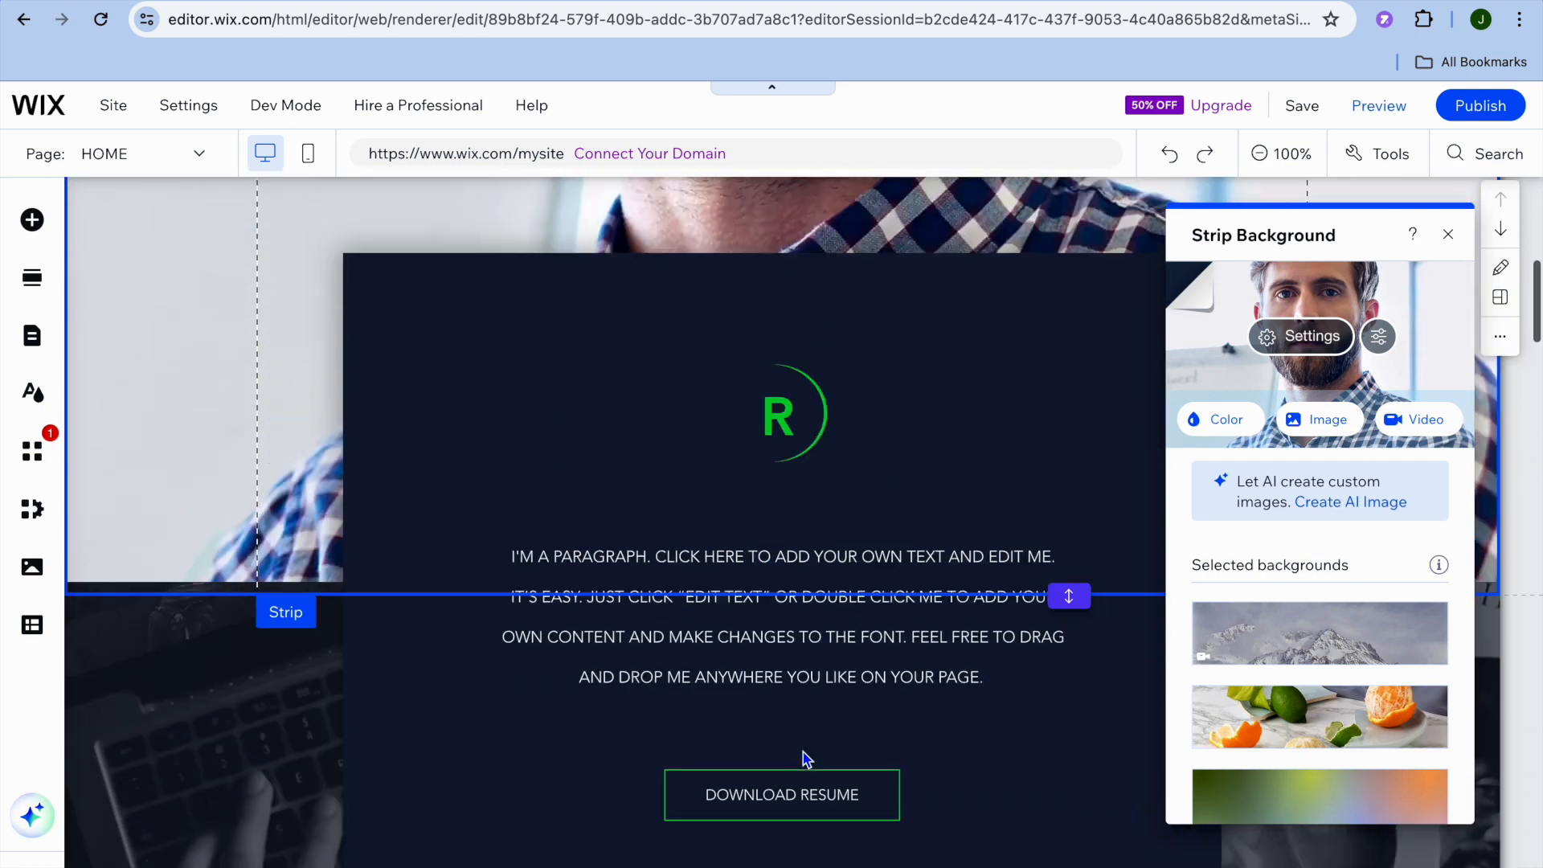
pyautogui.scroll(3, 802, 749)
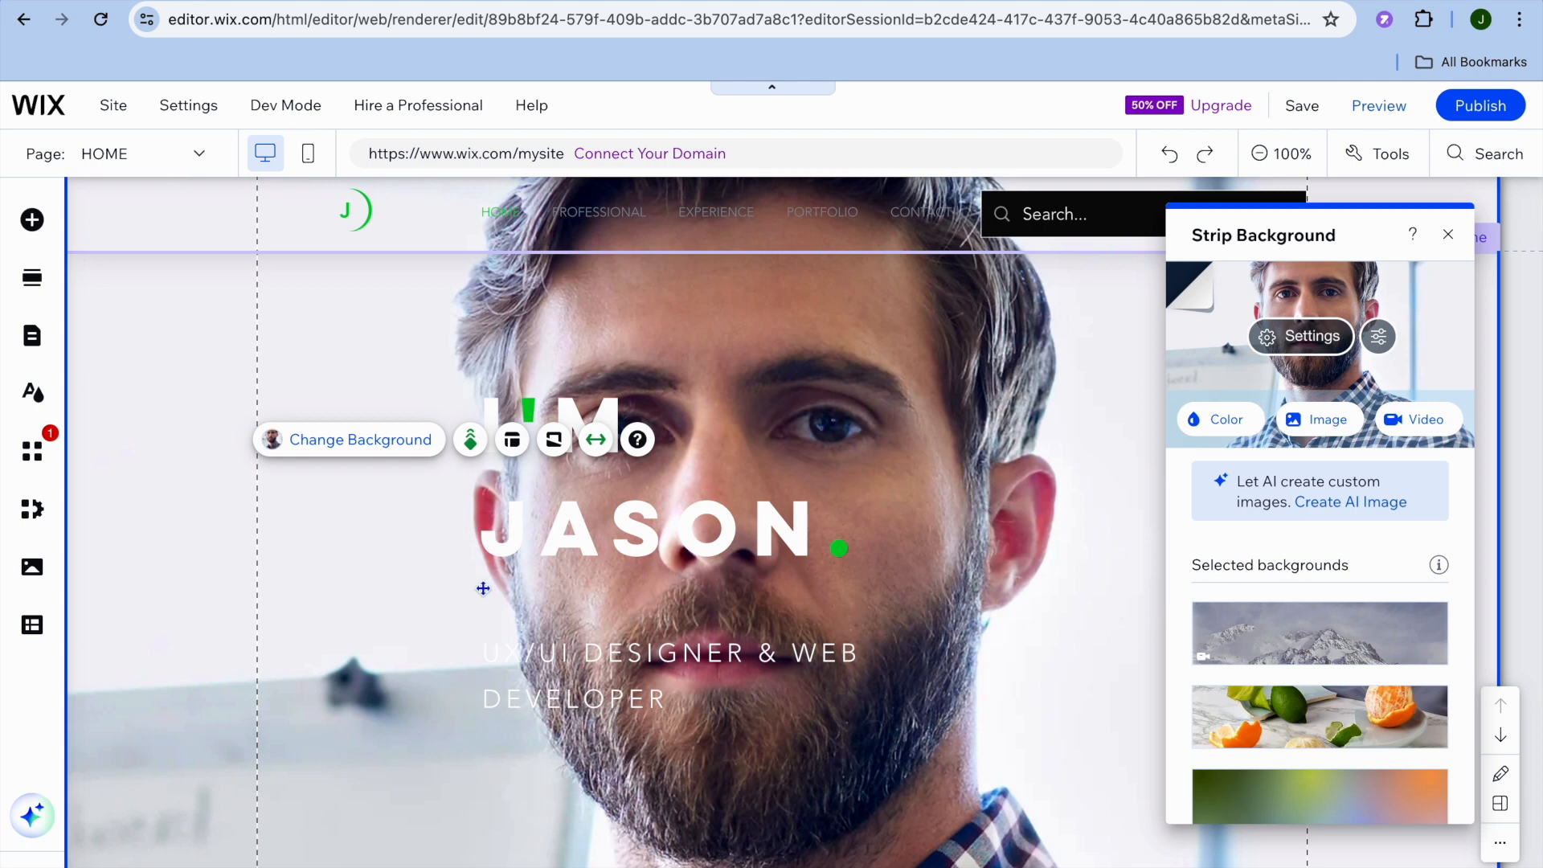
# Step: Switch to the PORTFOLIO page and look over its project gallery
pyautogui.click(178, 156)
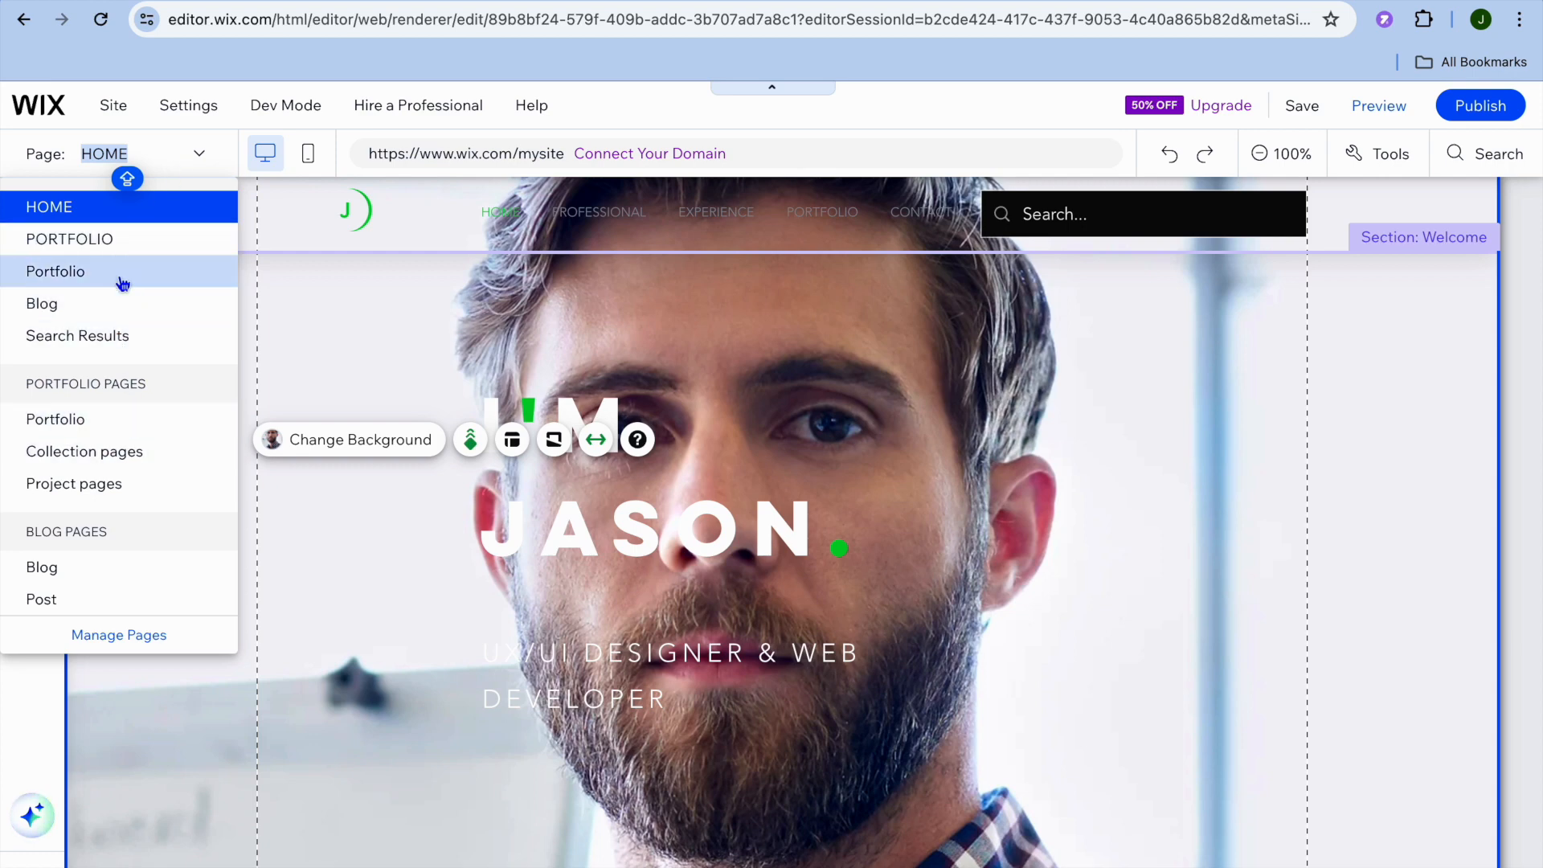
pyautogui.click(104, 241)
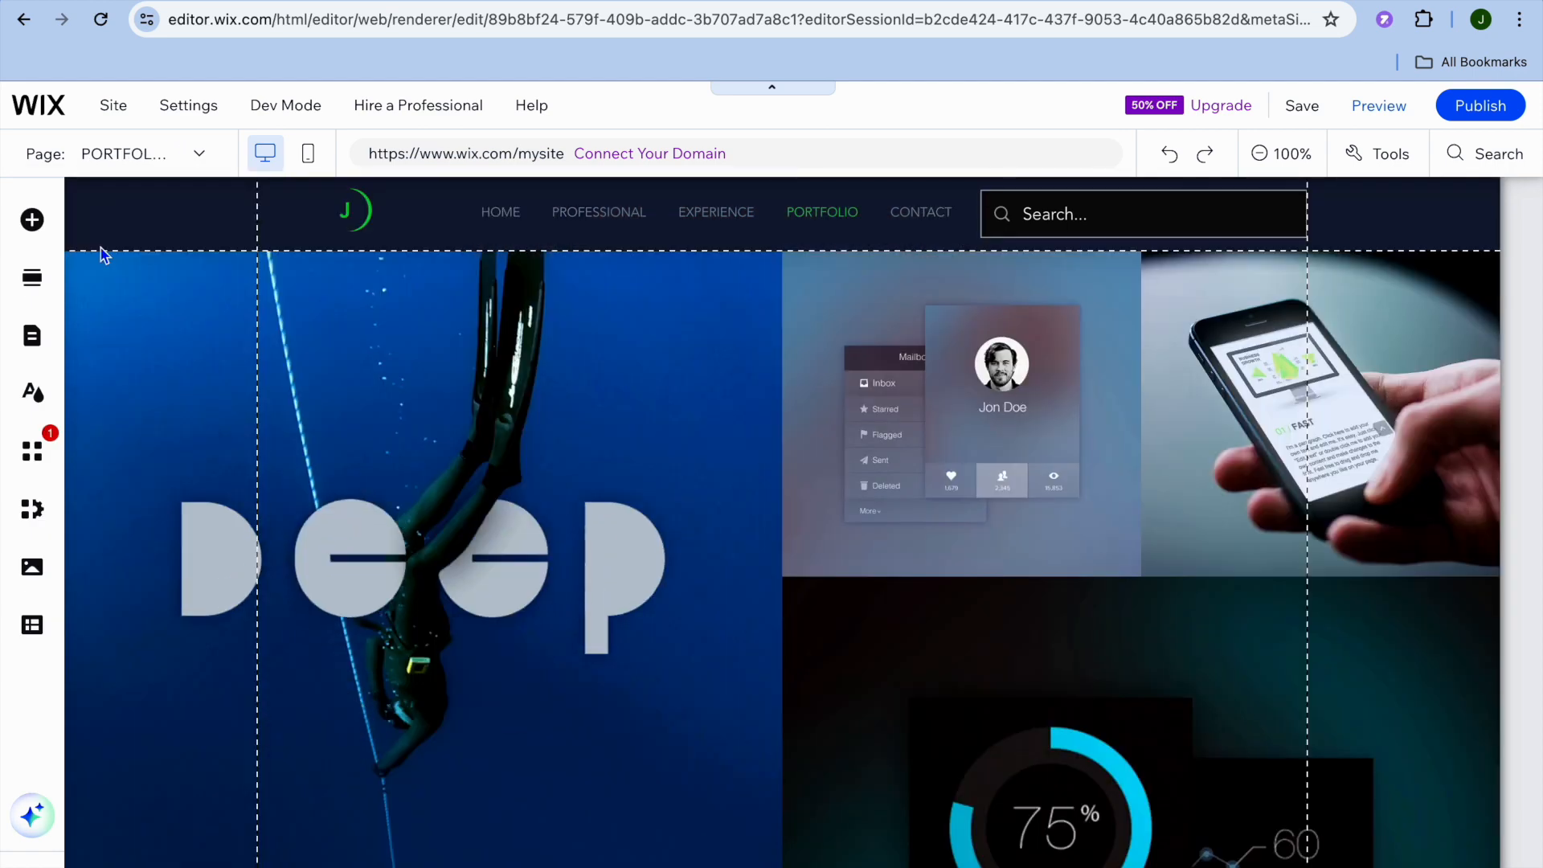
pyautogui.scroll(-7, 476, 498)
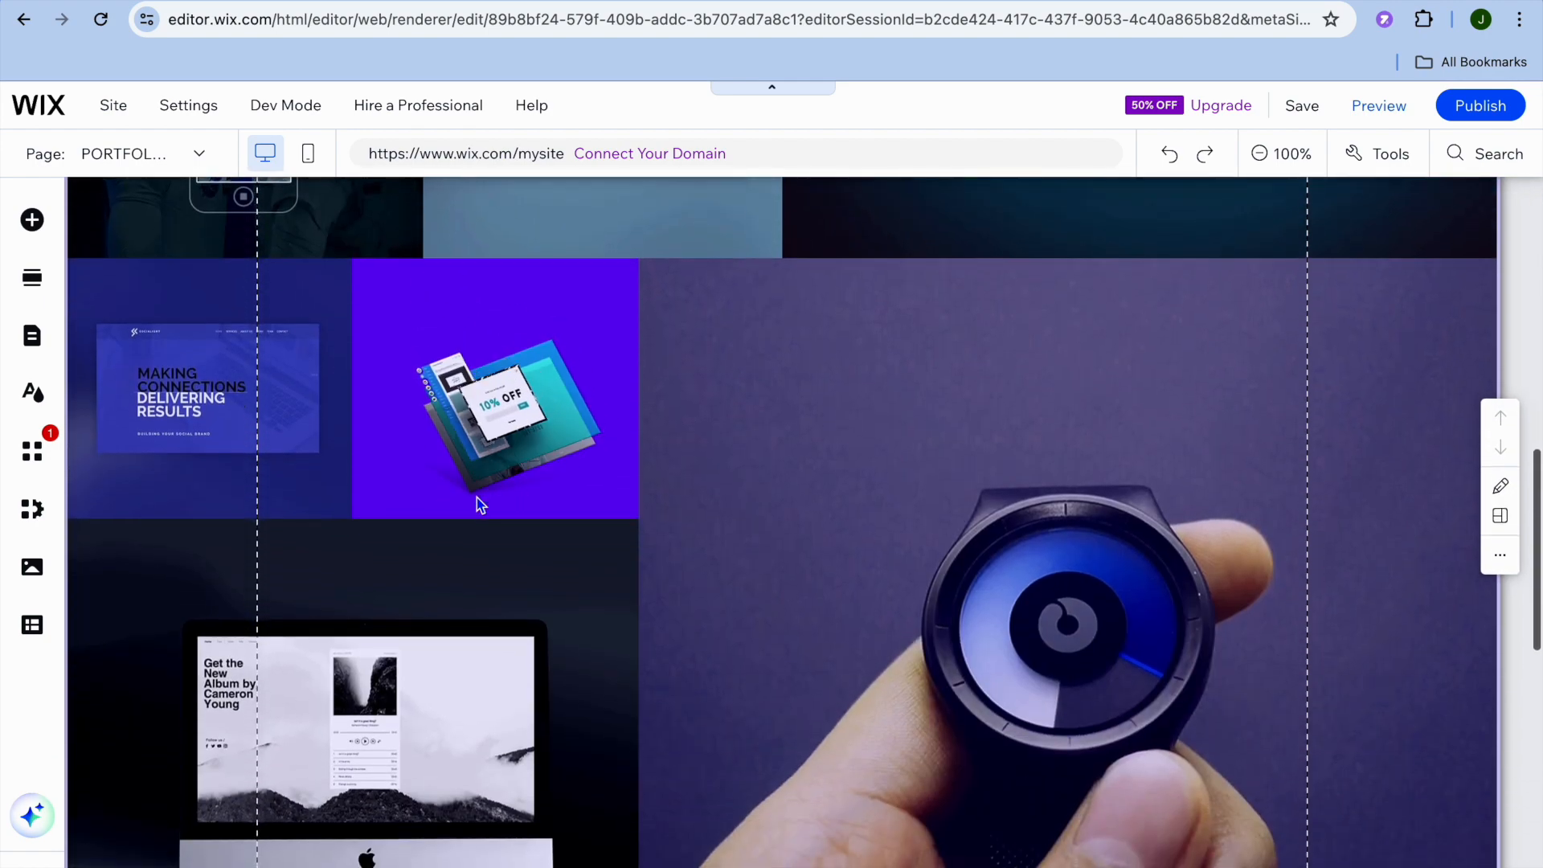
pyautogui.scroll(8, 476, 498)
pyautogui.scroll(1, 476, 499)
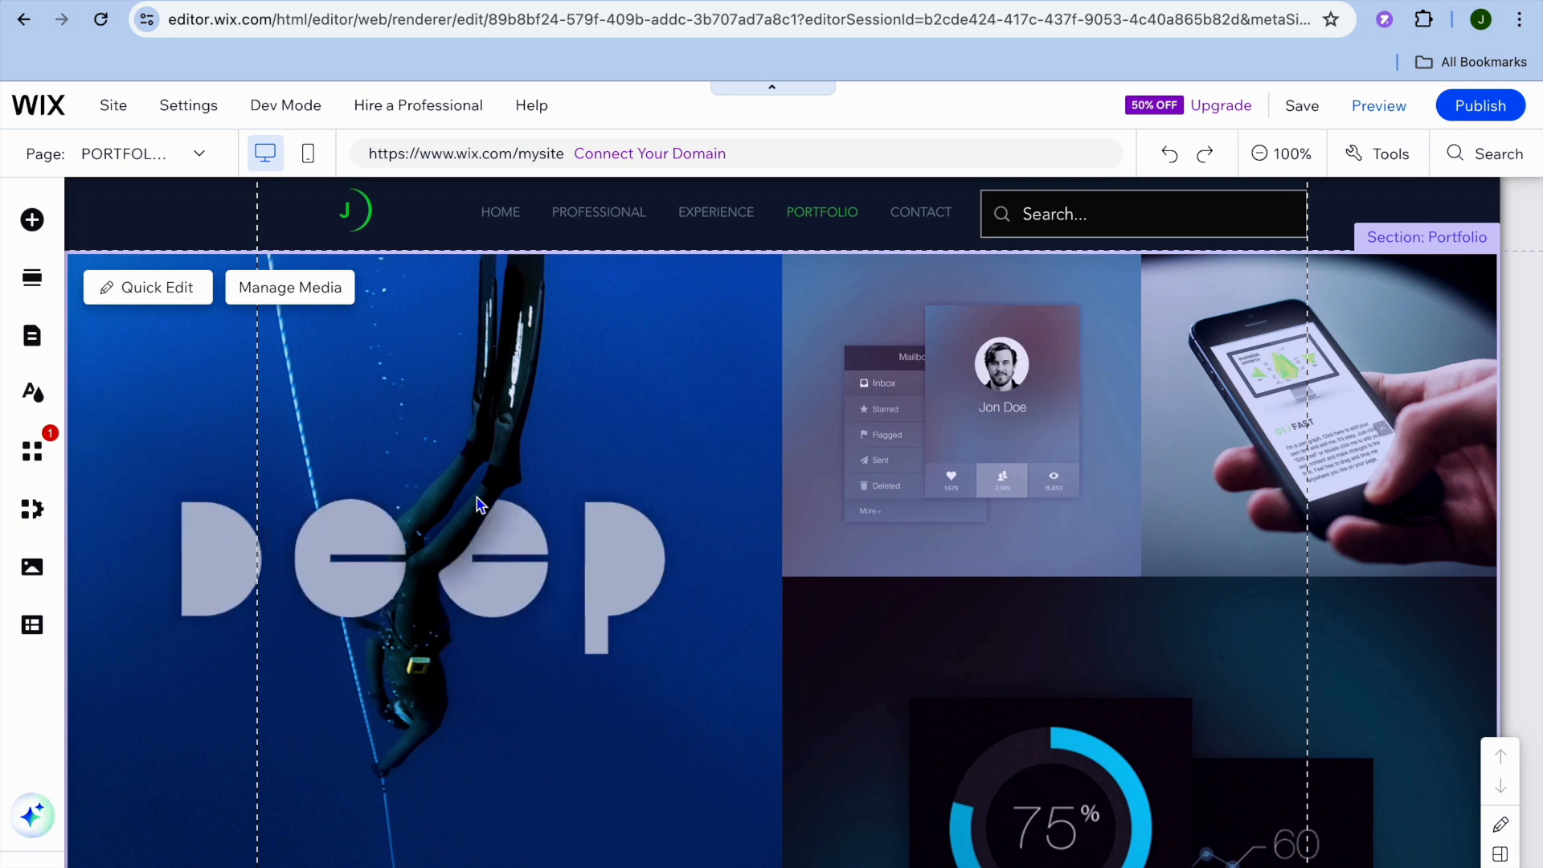
# Step: Open the management of the site's pages and bring up the templates for adding a new page
pyautogui.click(196, 164)
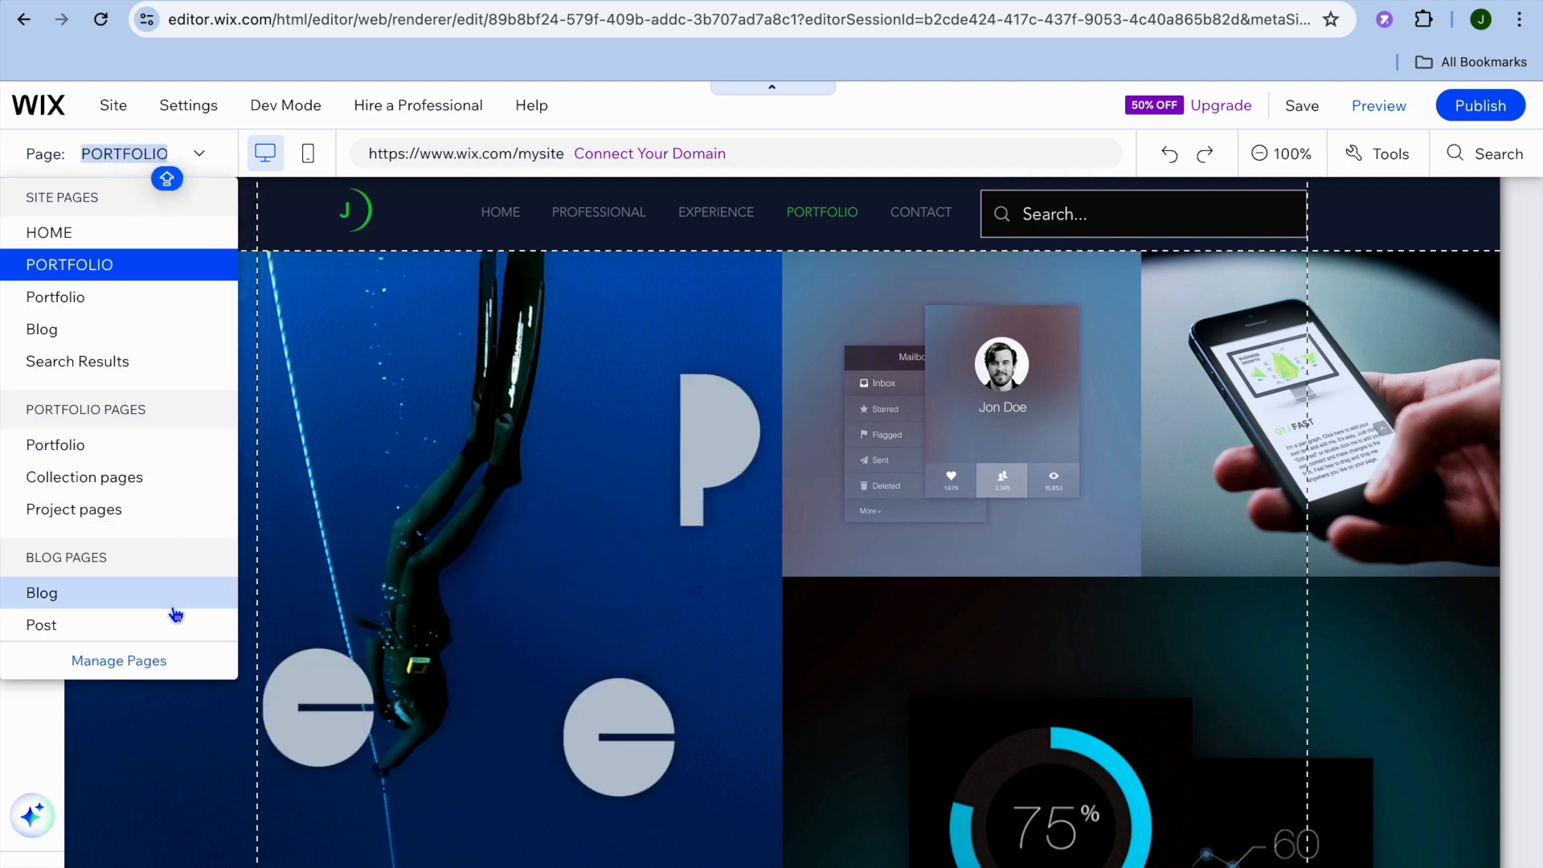
pyautogui.click(121, 661)
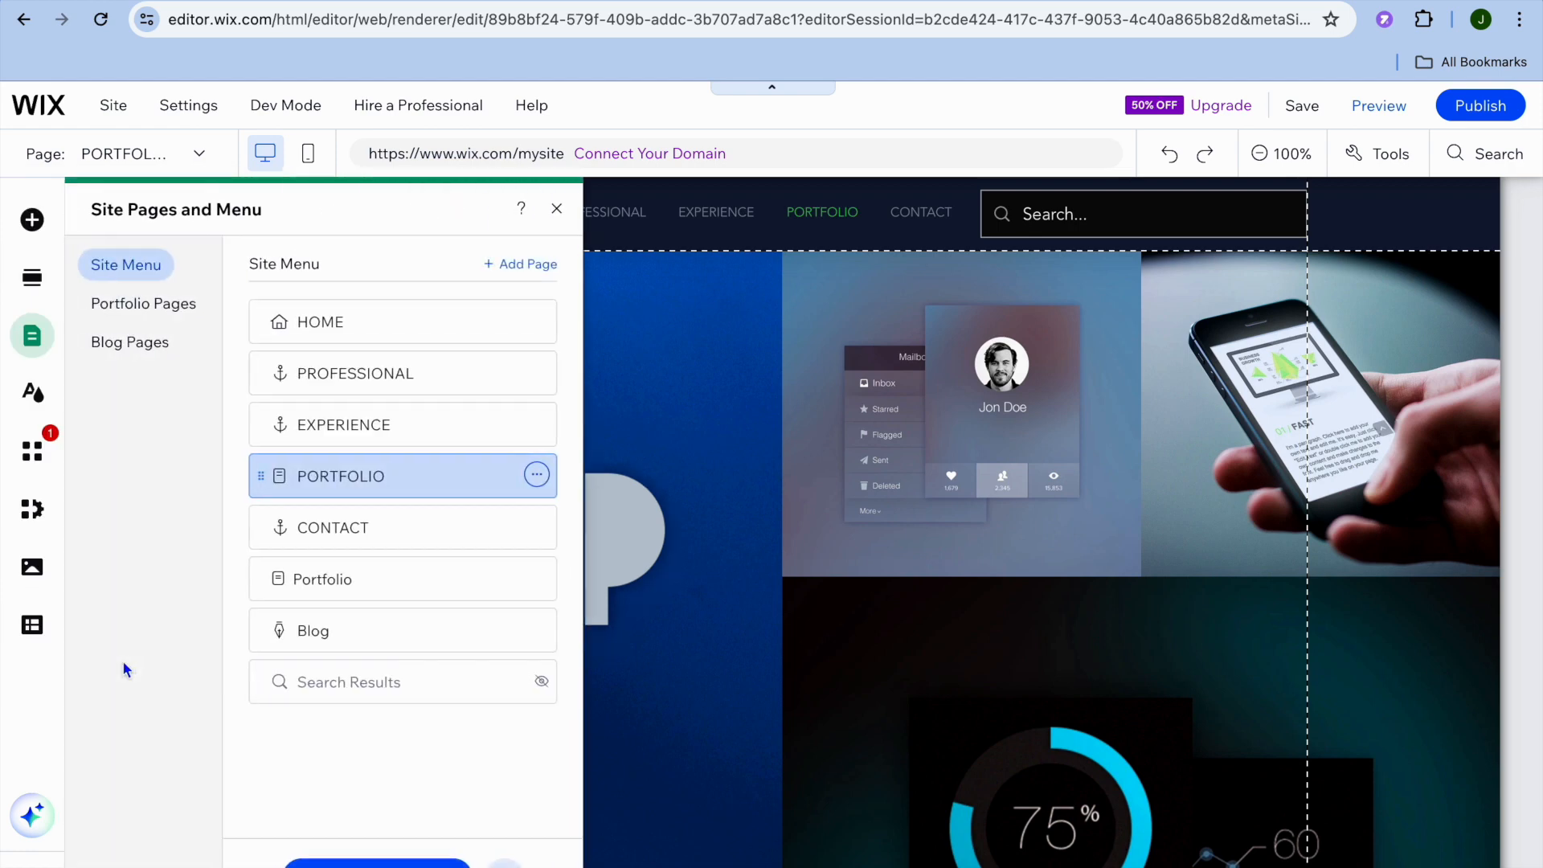
pyautogui.click(533, 265)
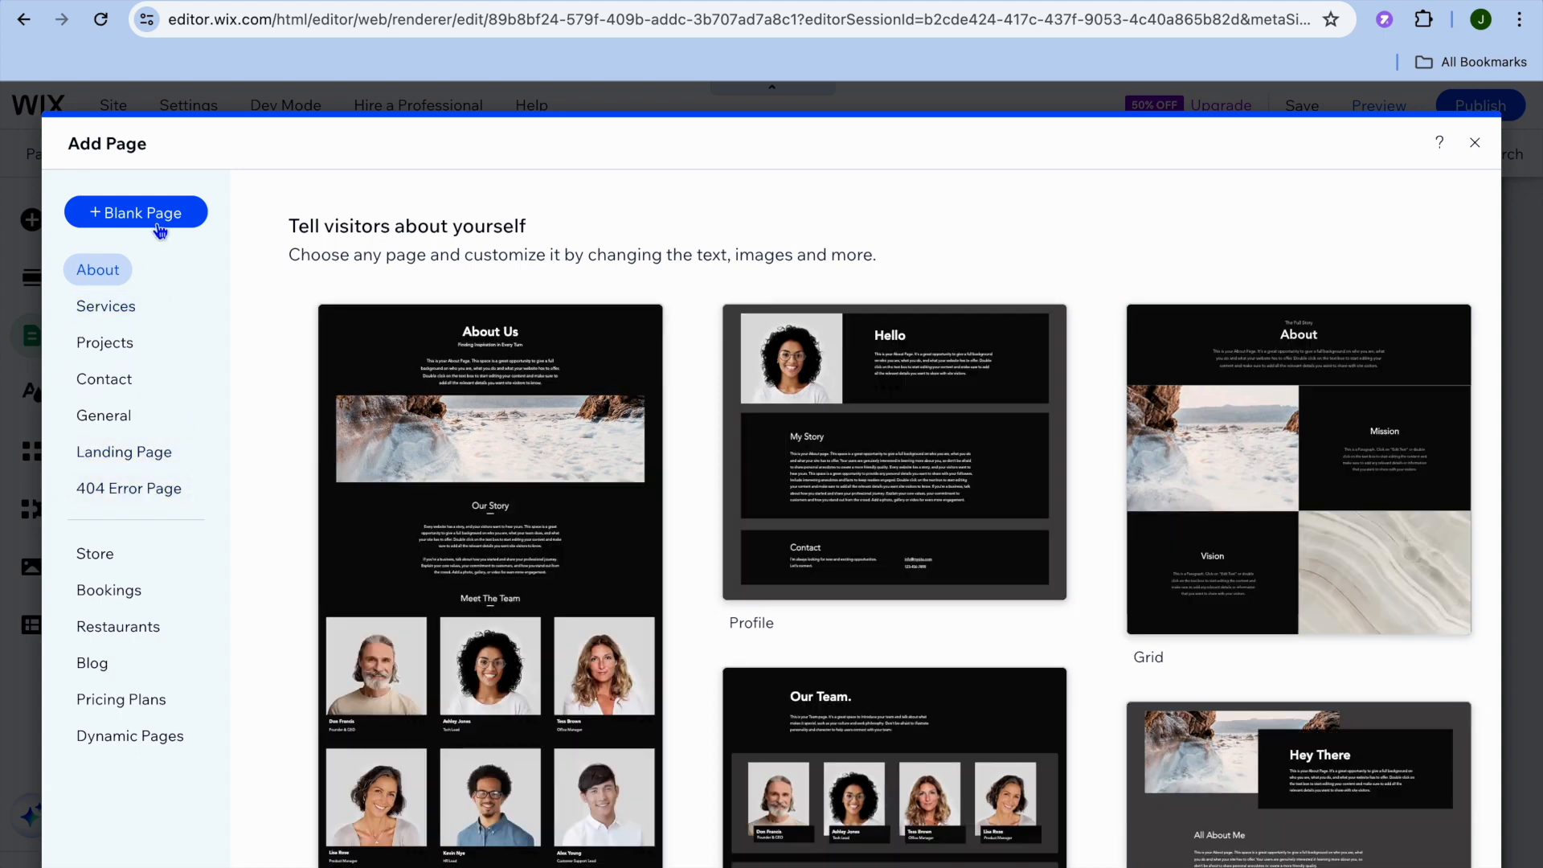
# Step: Browse the new-page templates for Services, Projects, Contact, General, Landing Page and 404 Error Page
pyautogui.click(117, 312)
pyautogui.click(107, 345)
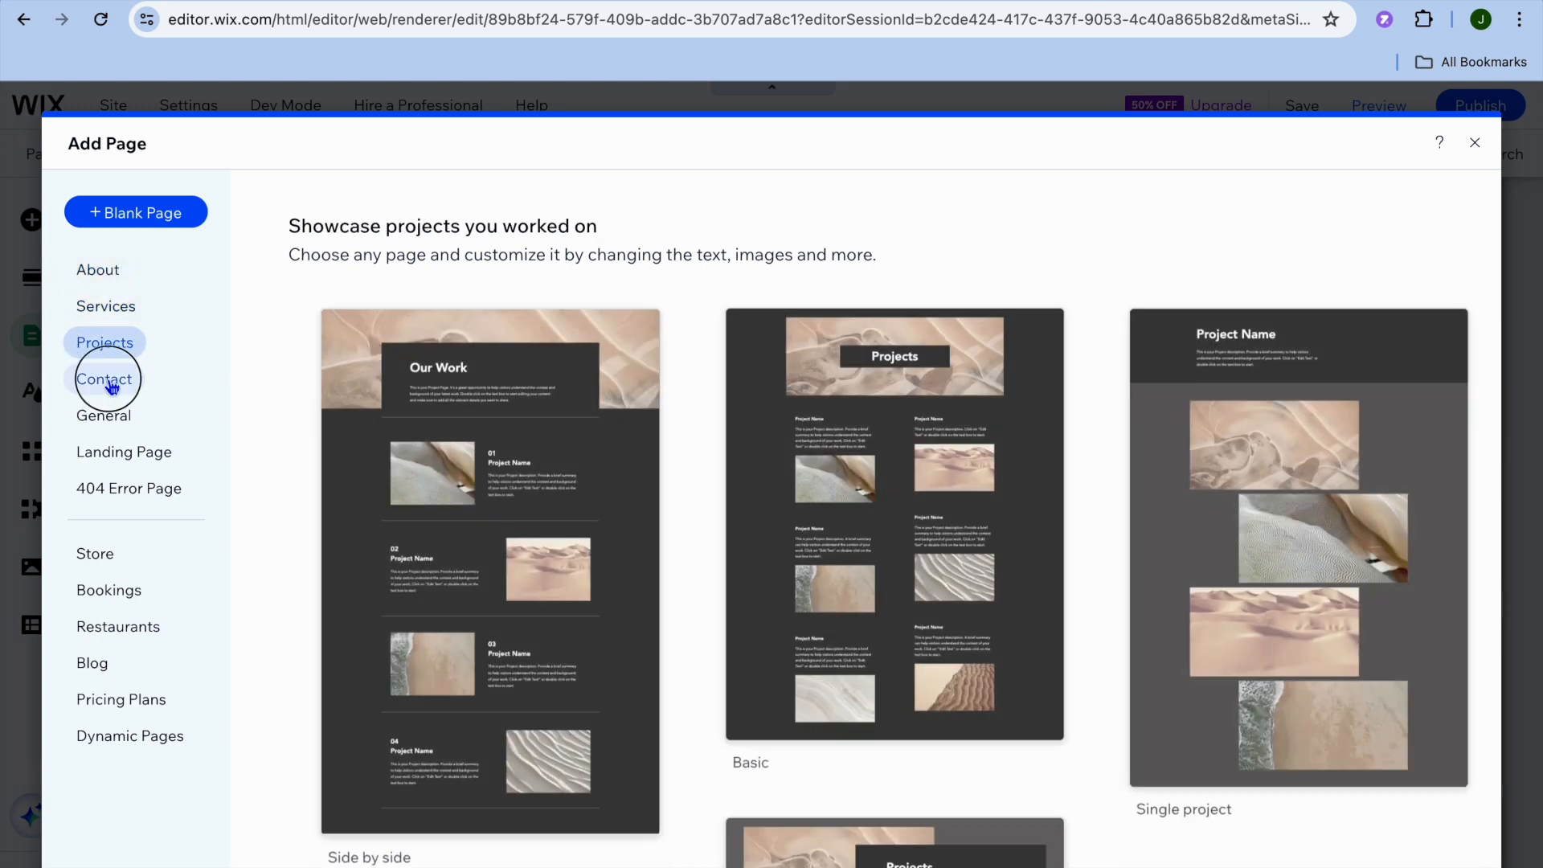
pyautogui.click(112, 381)
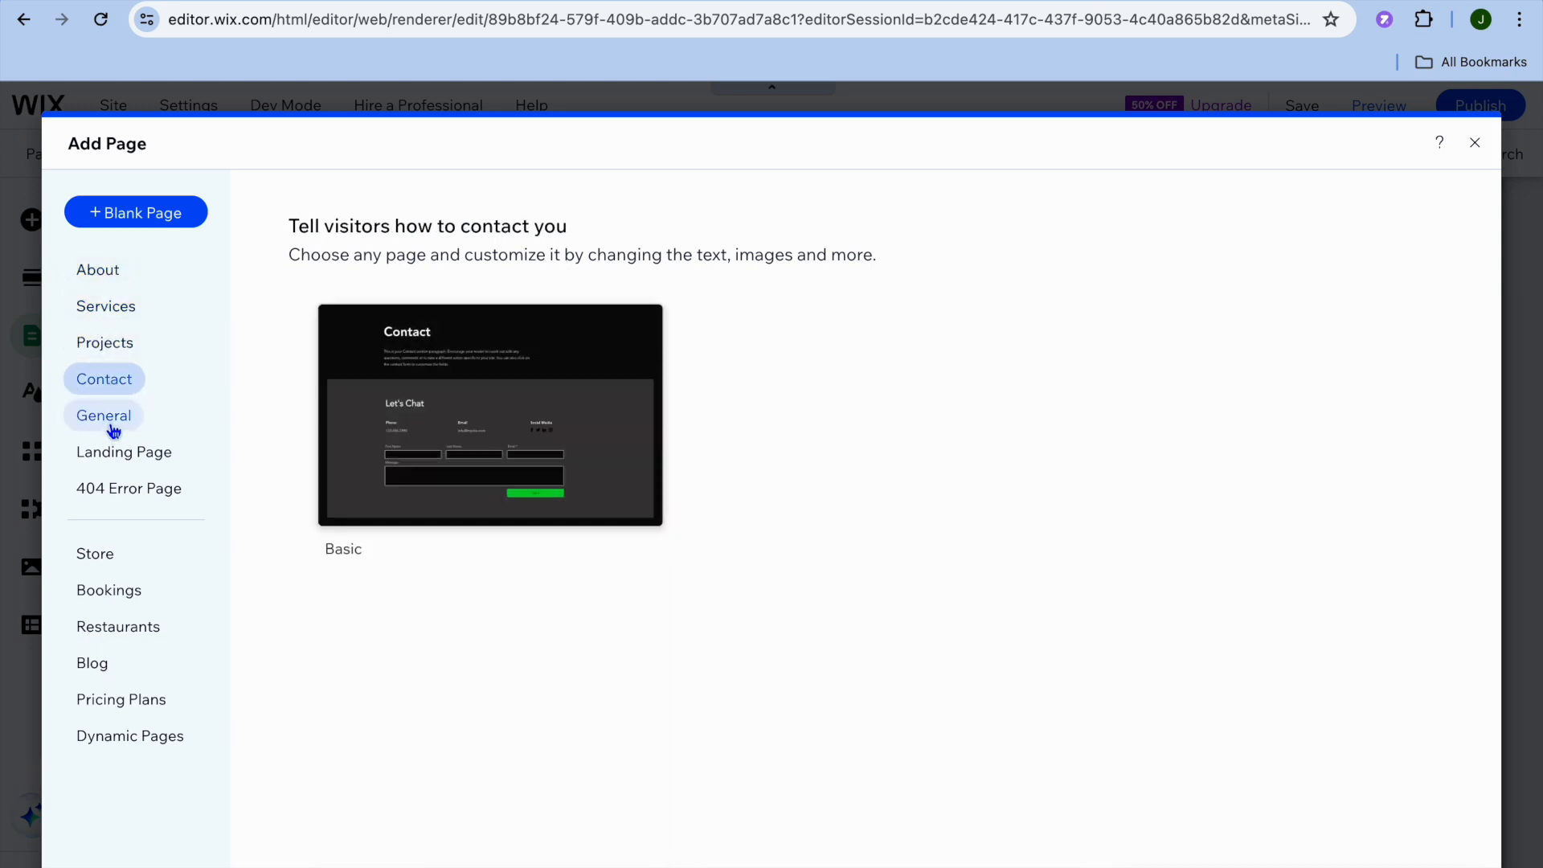
pyautogui.click(113, 423)
pyautogui.click(117, 450)
pyautogui.click(129, 487)
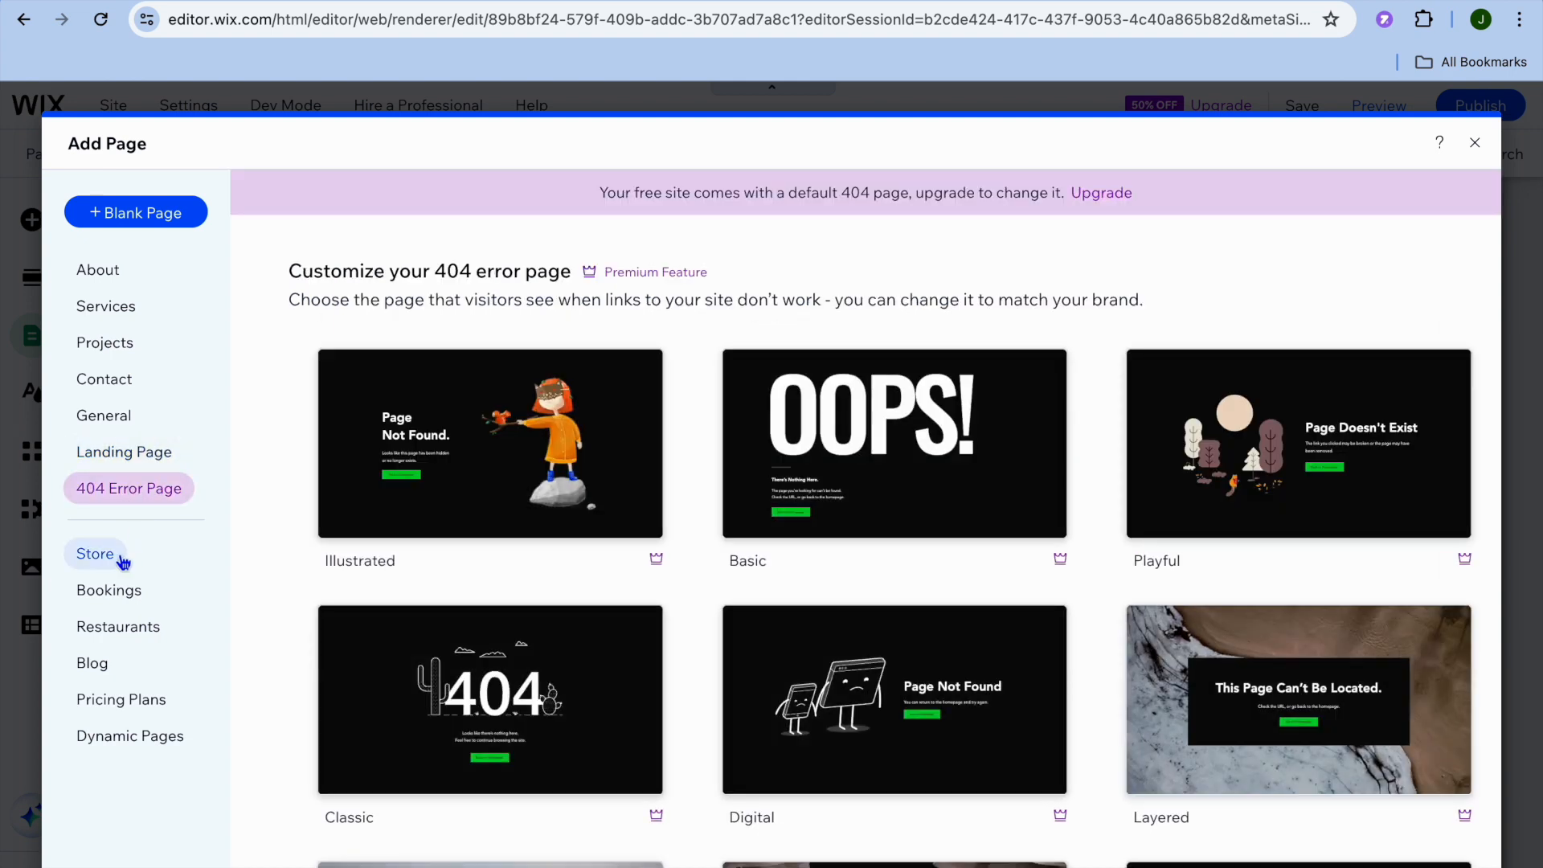
# Step: View the Store page offer, revisit the 404 Error, Landing, General and Contact templates, and close page management without adding a page
pyautogui.click(124, 561)
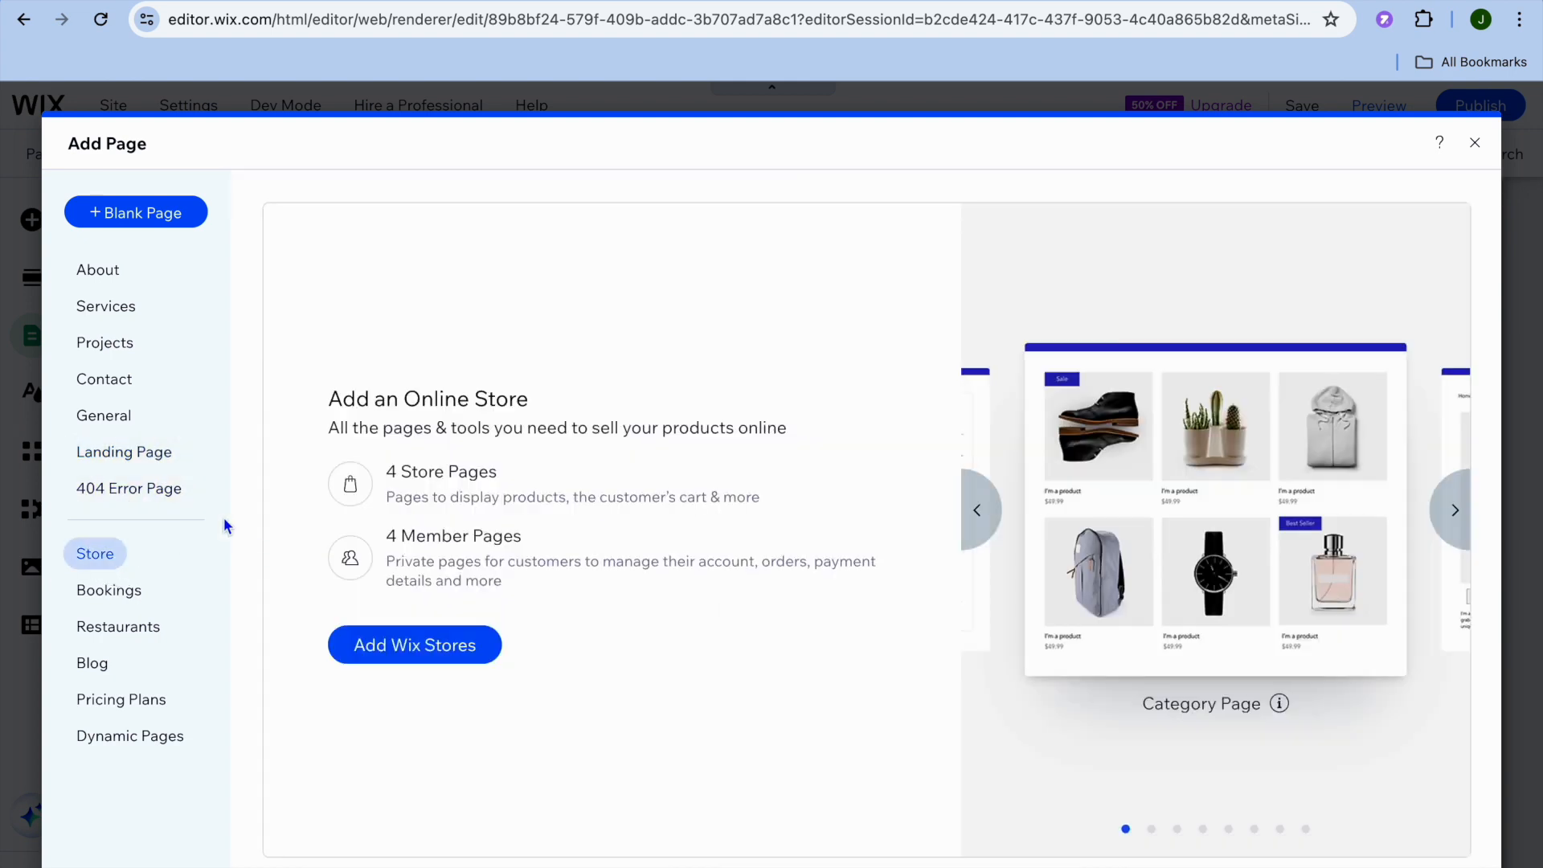
pyautogui.click(138, 502)
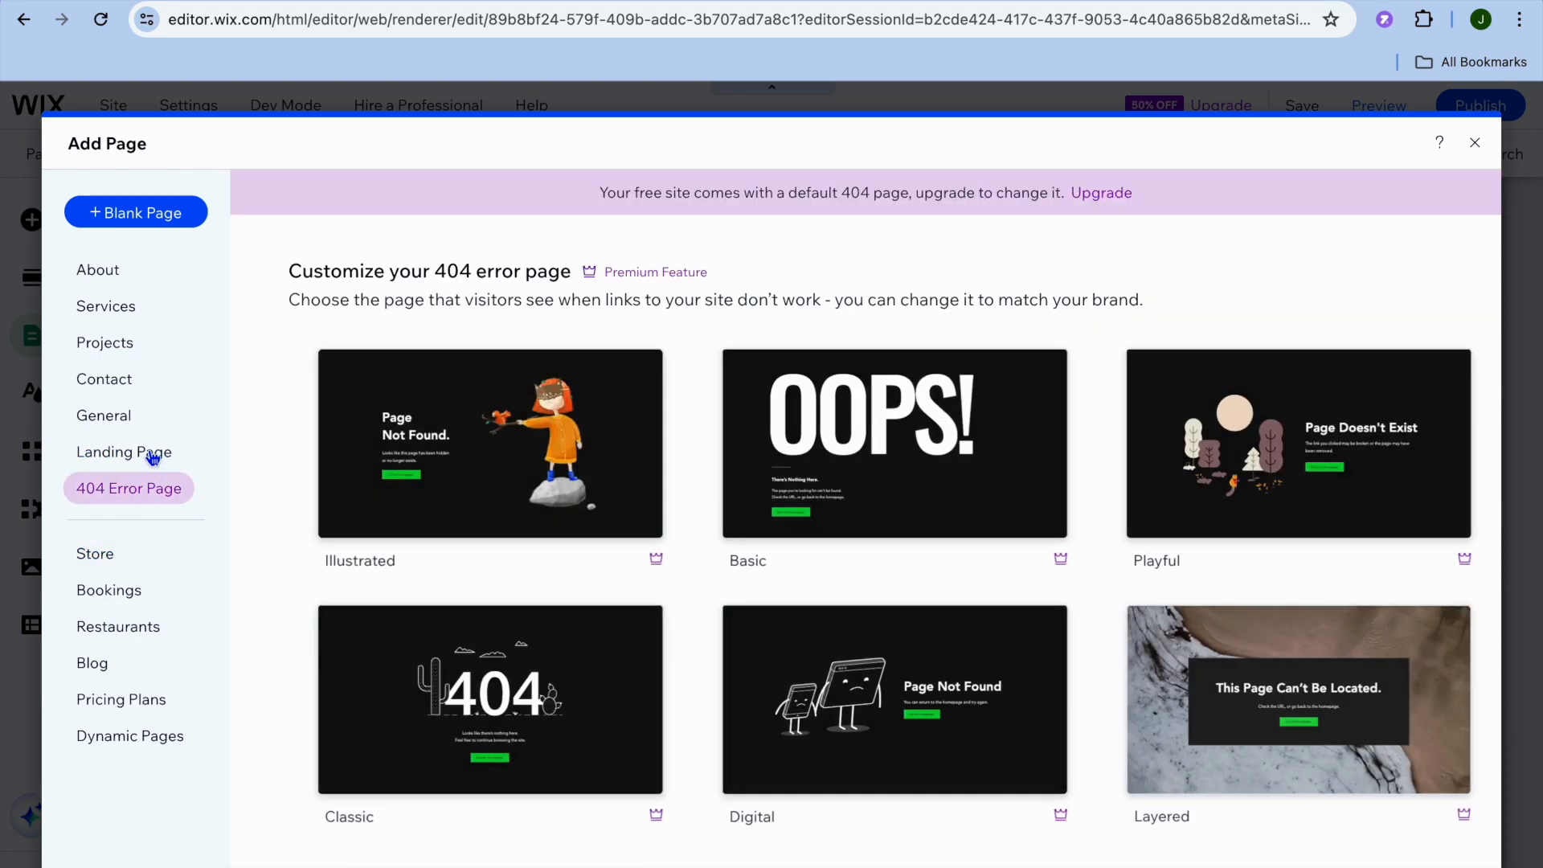
pyautogui.click(150, 453)
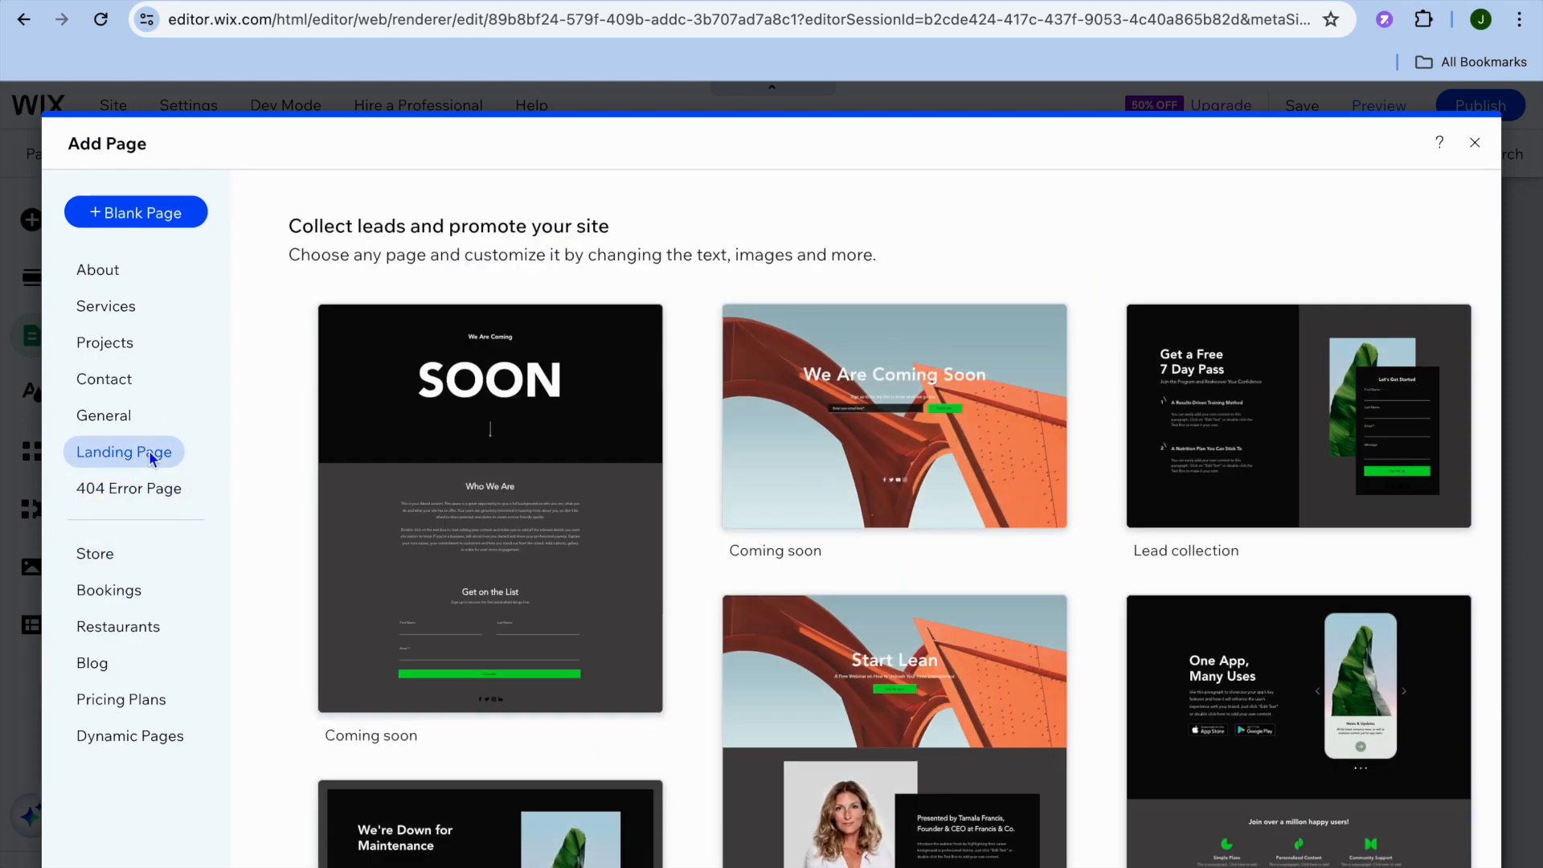
pyautogui.click(133, 414)
pyautogui.click(119, 383)
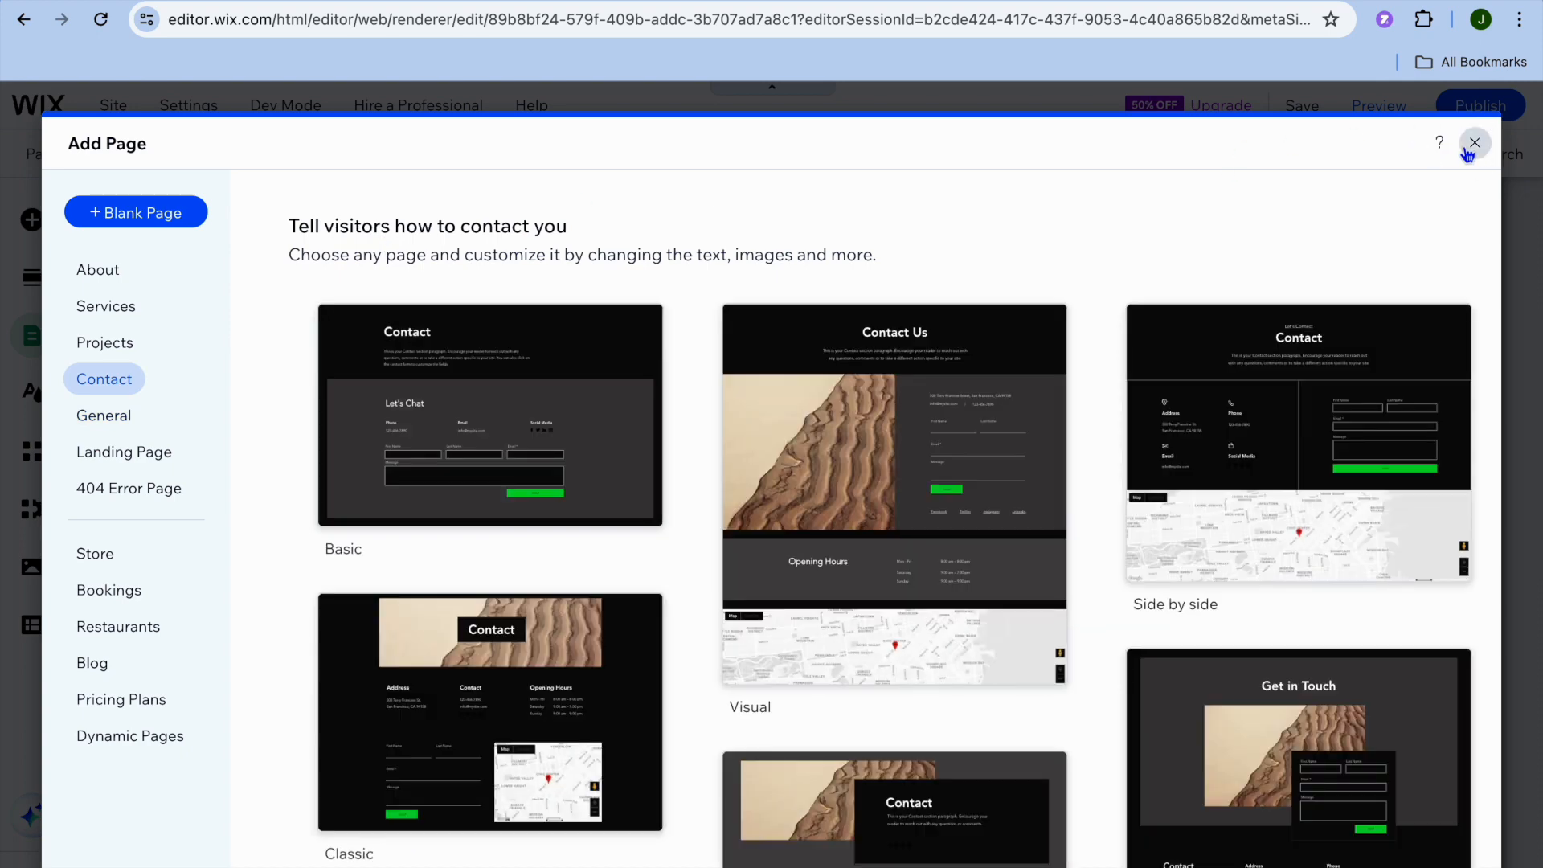
pyautogui.click(1474, 144)
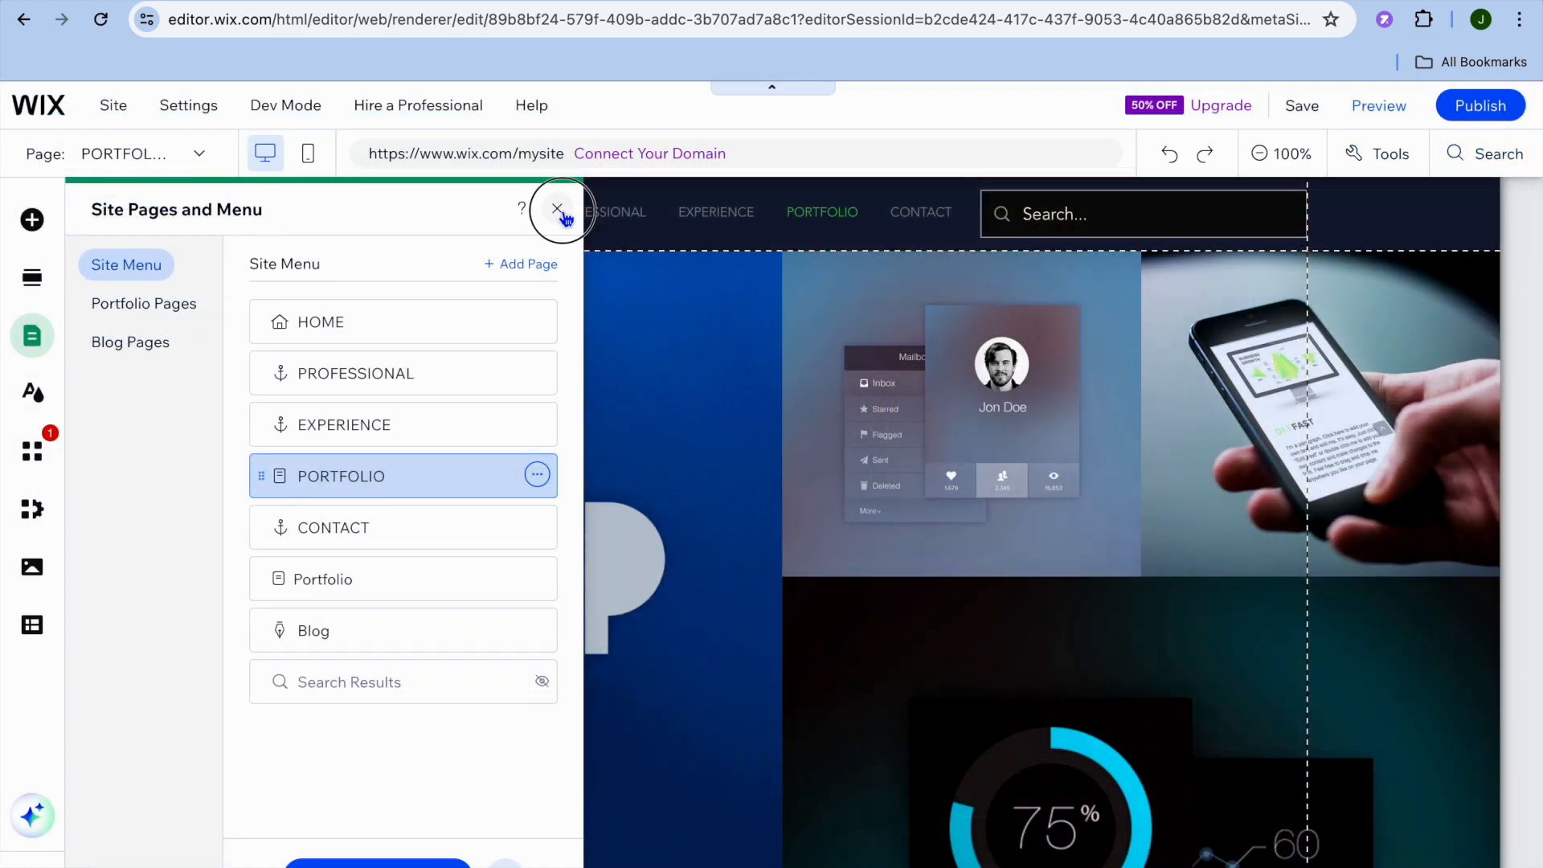
pyautogui.click(557, 210)
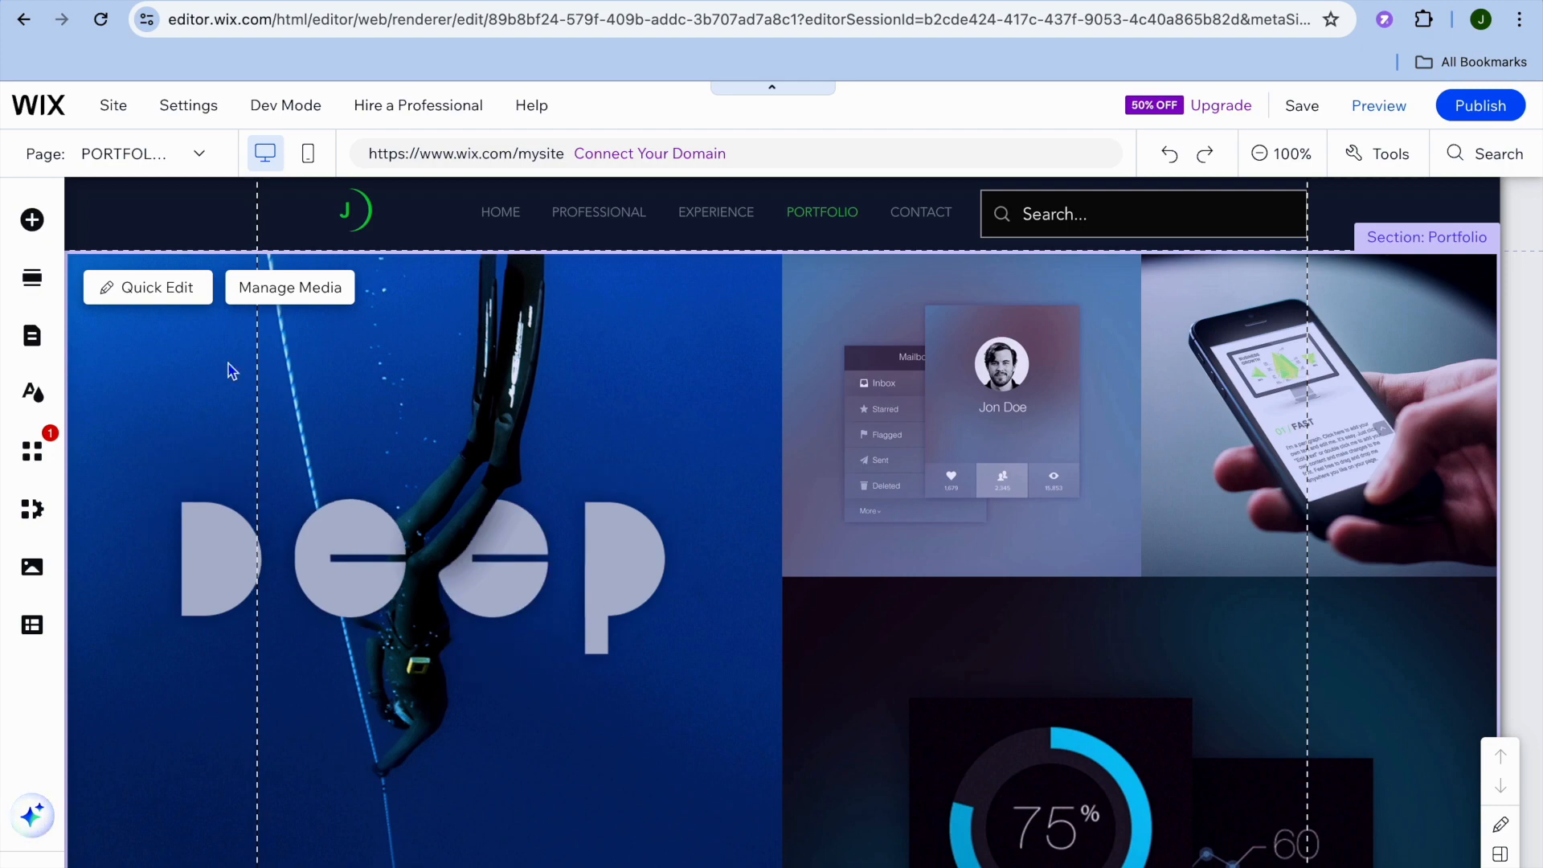
# Step: Look through the categories of elements that can be added to the page, including CMS, and close them without adding anything
pyautogui.click(33, 220)
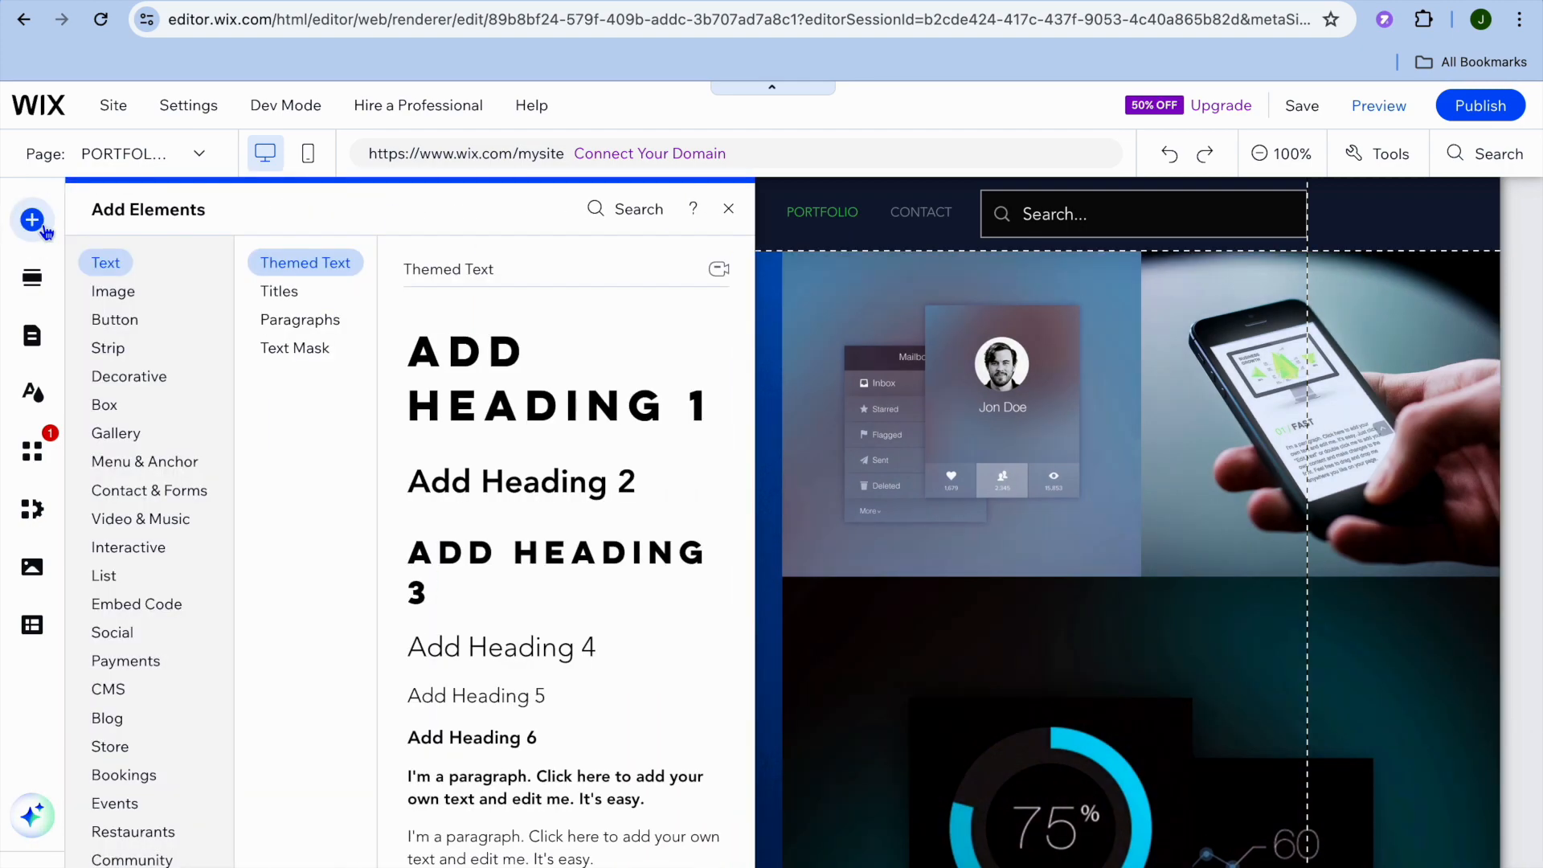
pyautogui.moveTo(143, 296)
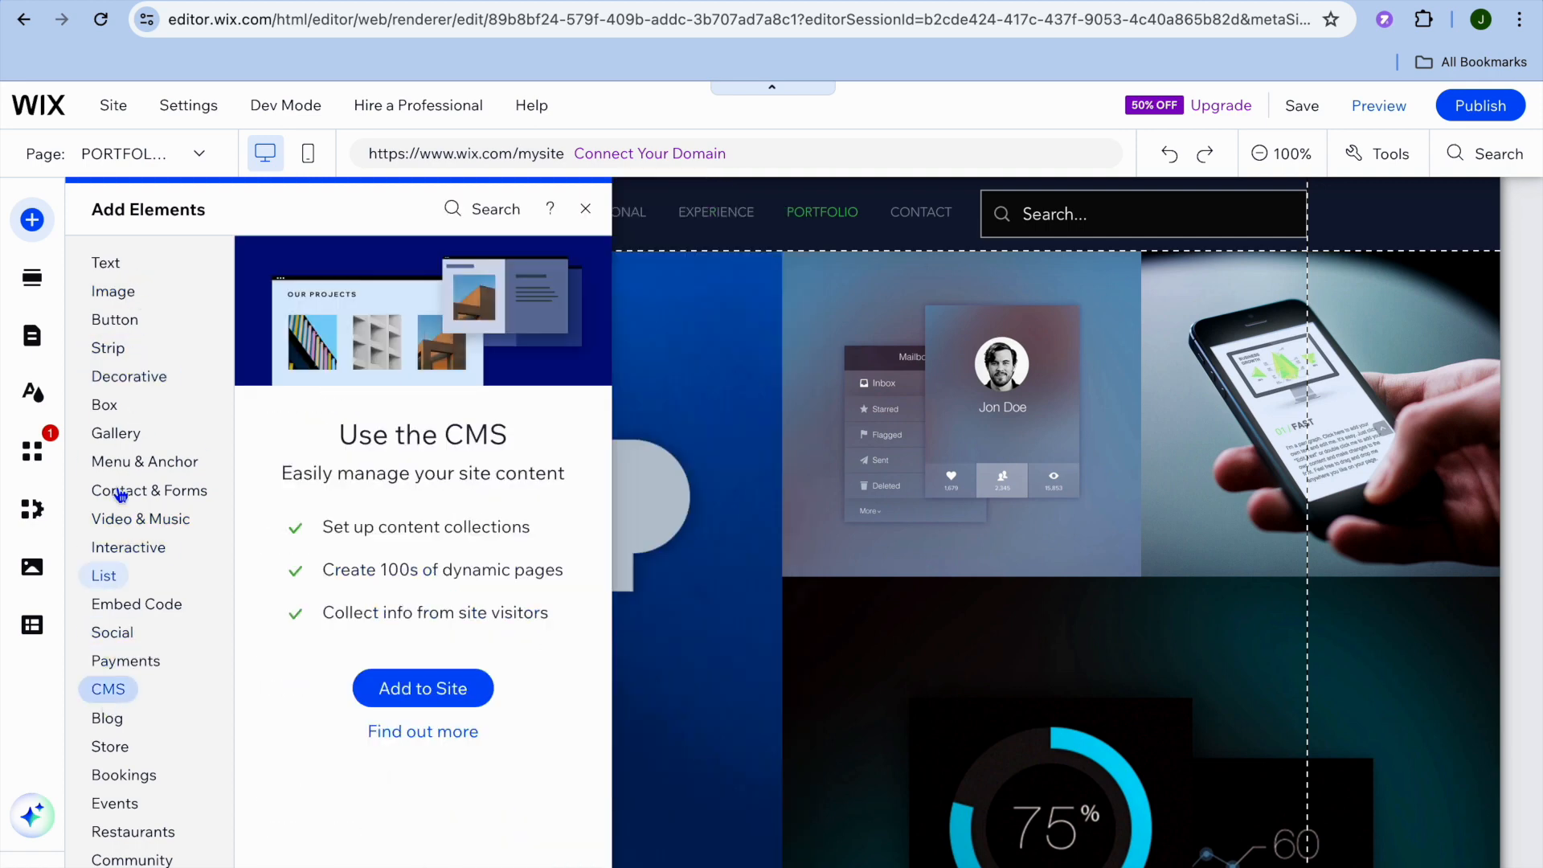
pyautogui.click(584, 211)
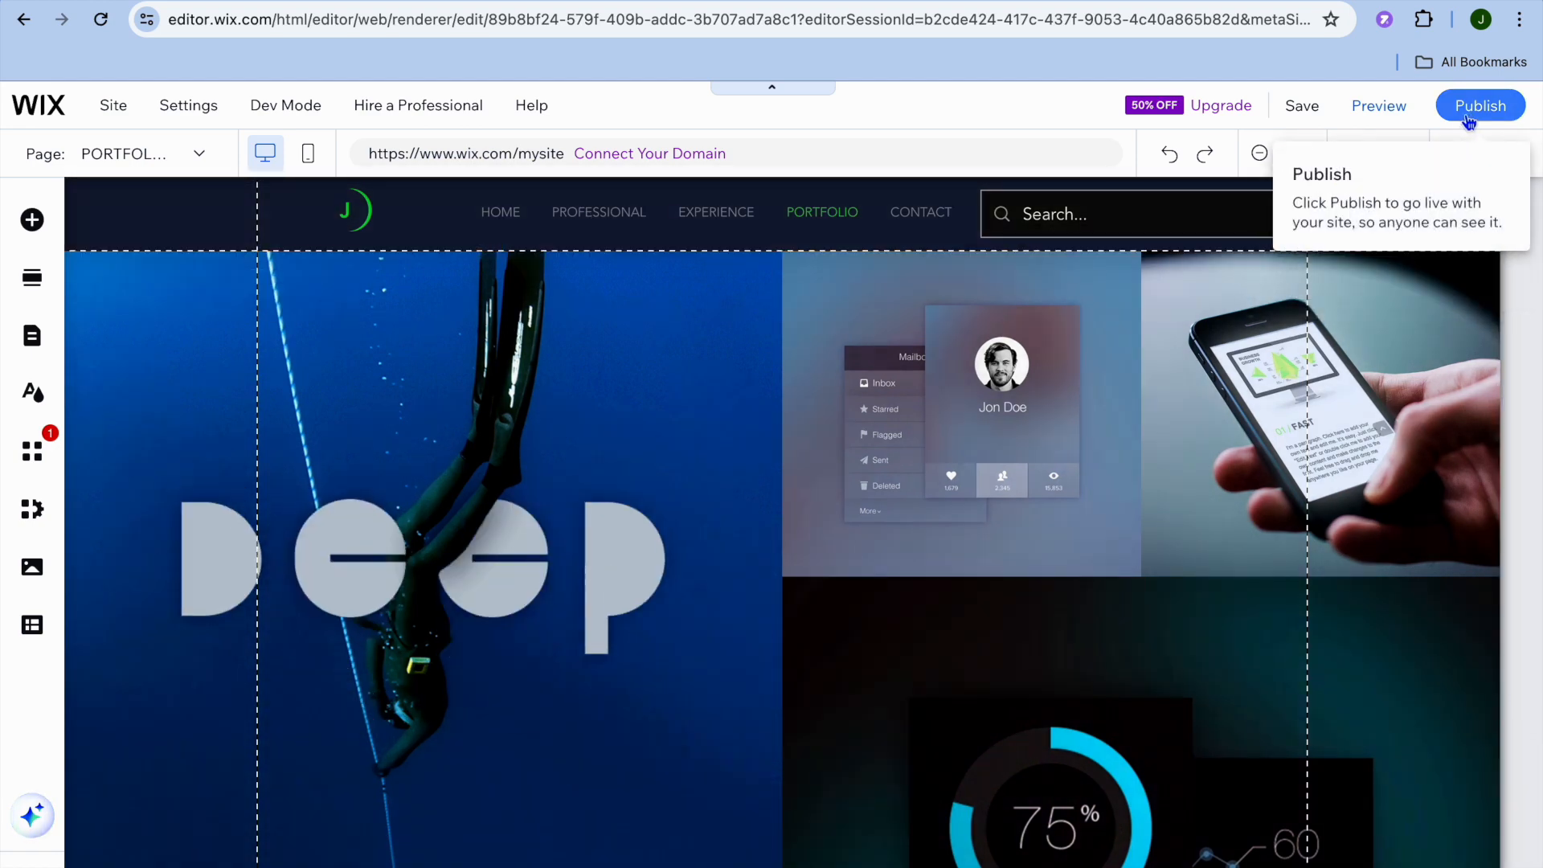
# Step: Preview the site on desktop and look over the PORTFOLIO page's project gallery
pyautogui.click(1371, 115)
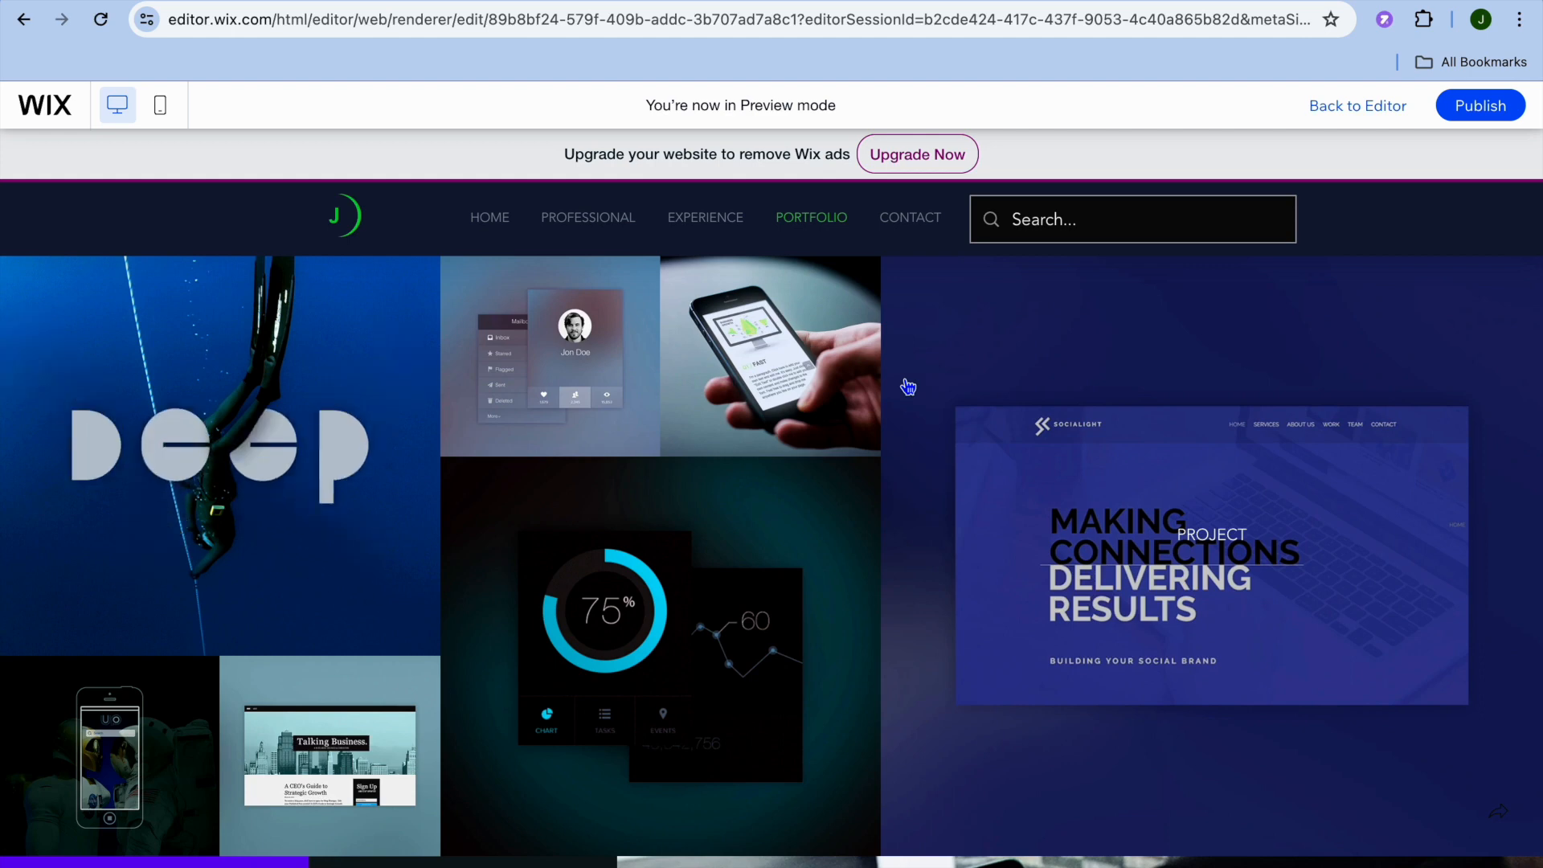
pyautogui.scroll(-1, 908, 387)
pyautogui.scroll(-5, 908, 388)
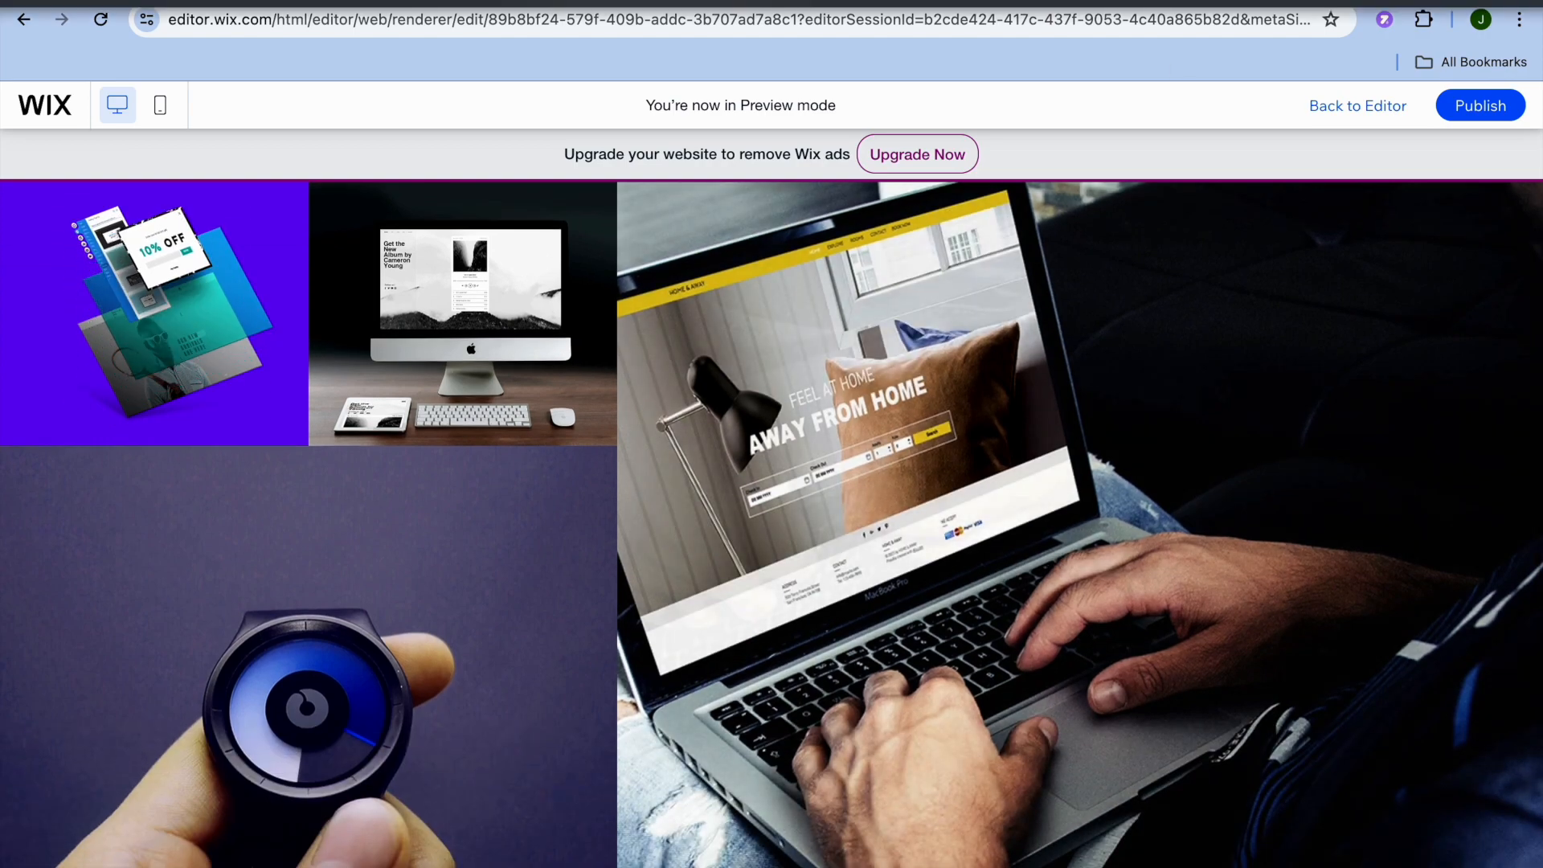